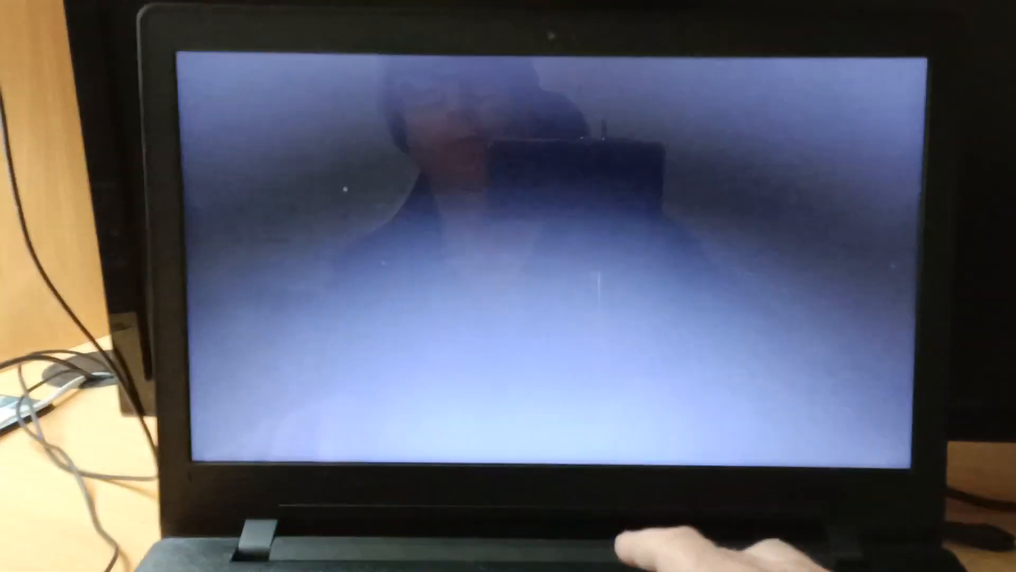
- Open the boot device menu and boot the laptop from the Linpus lite (TOSHIBA USB DRV) entry
key("F12")
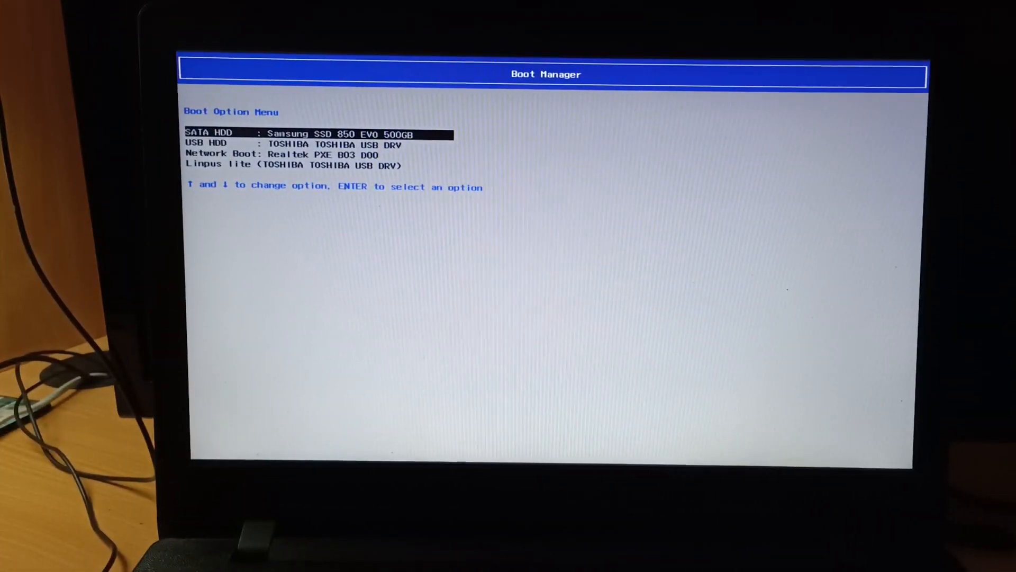
key("Down")
key("Down")
key("Down")
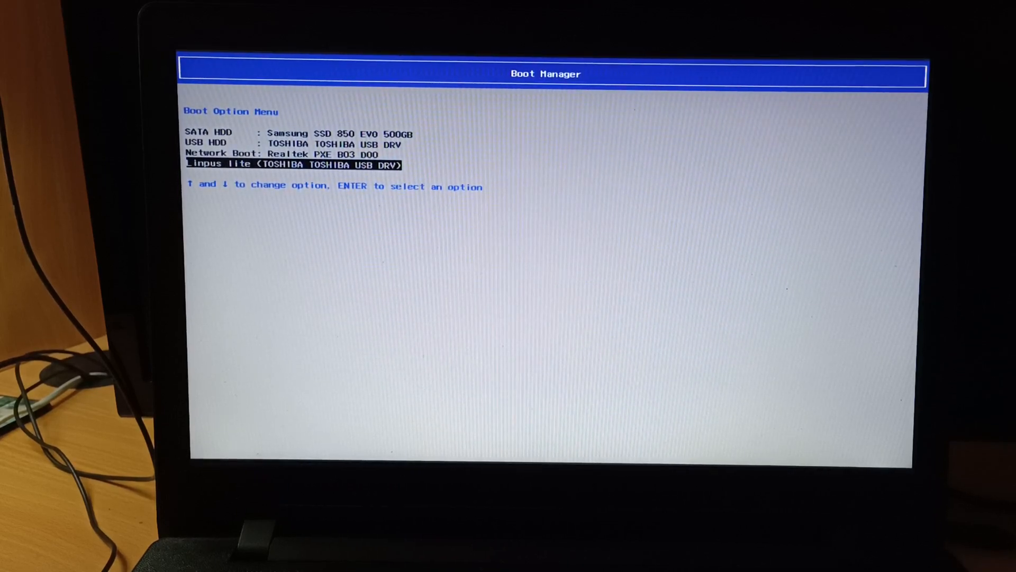
key("Return")
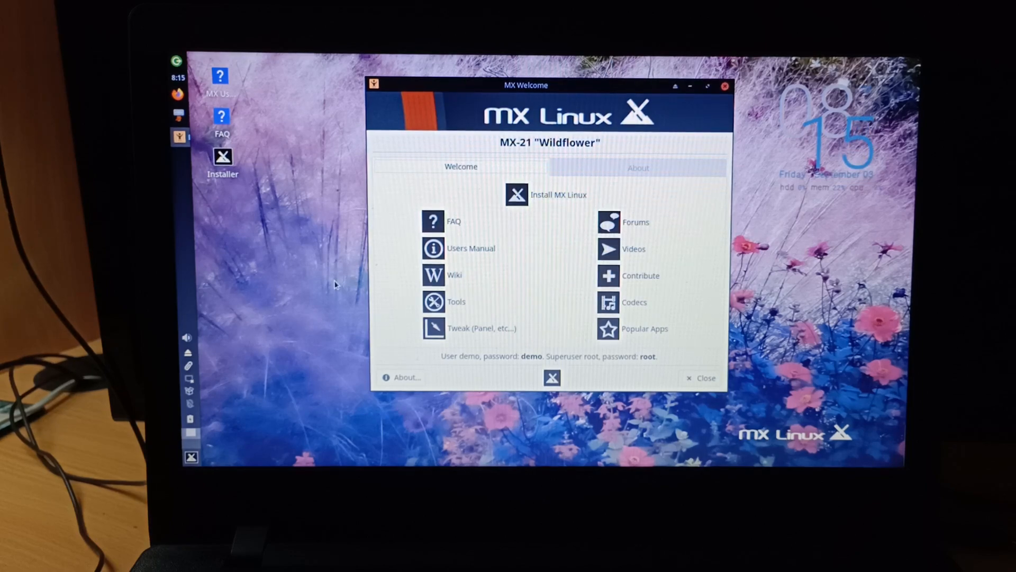
- Close the MX Welcome window, launch MX Package Installer, and authenticate with the account password
left_click(701, 378)
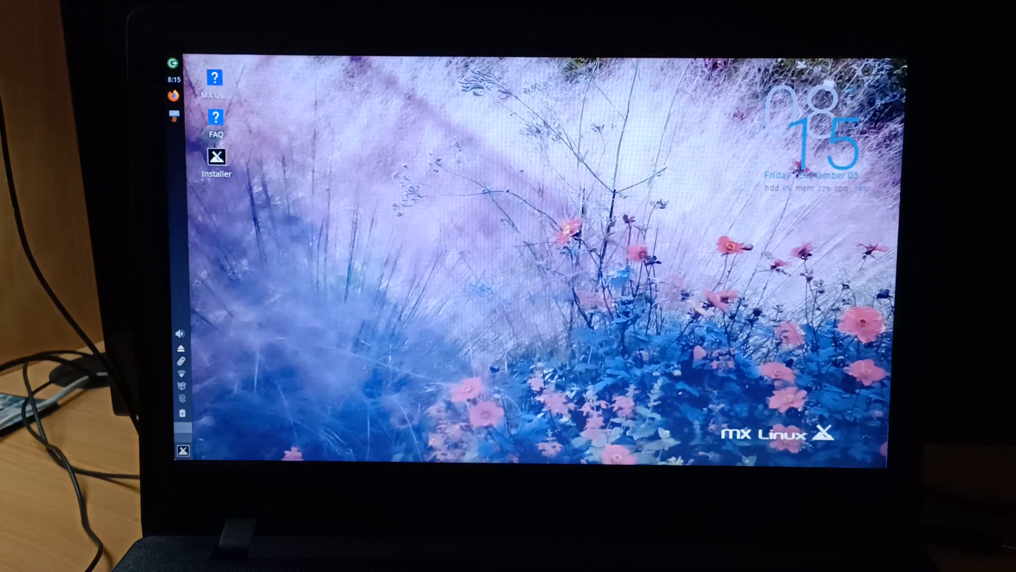
left_click(183, 451)
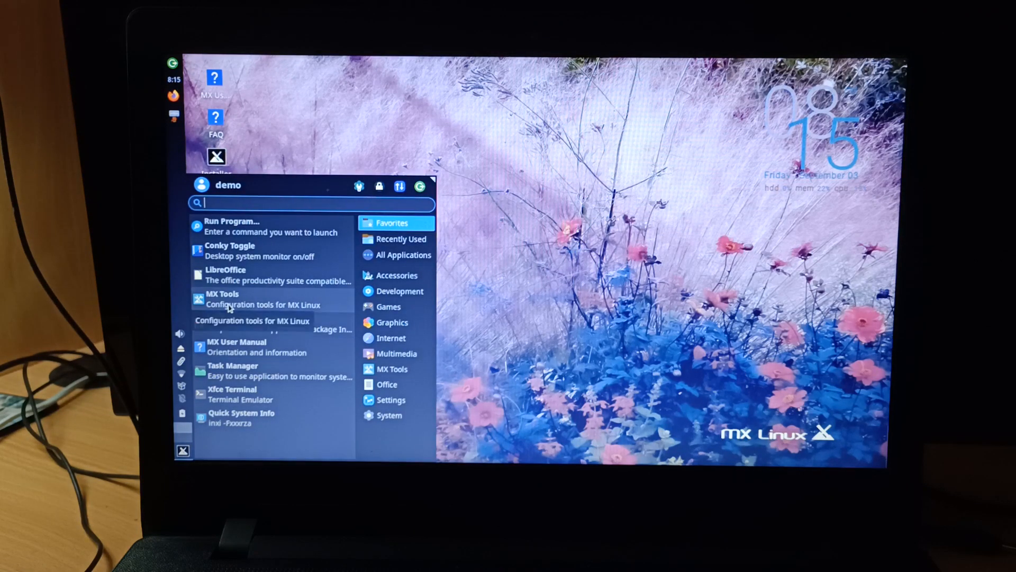
left_click(283, 322)
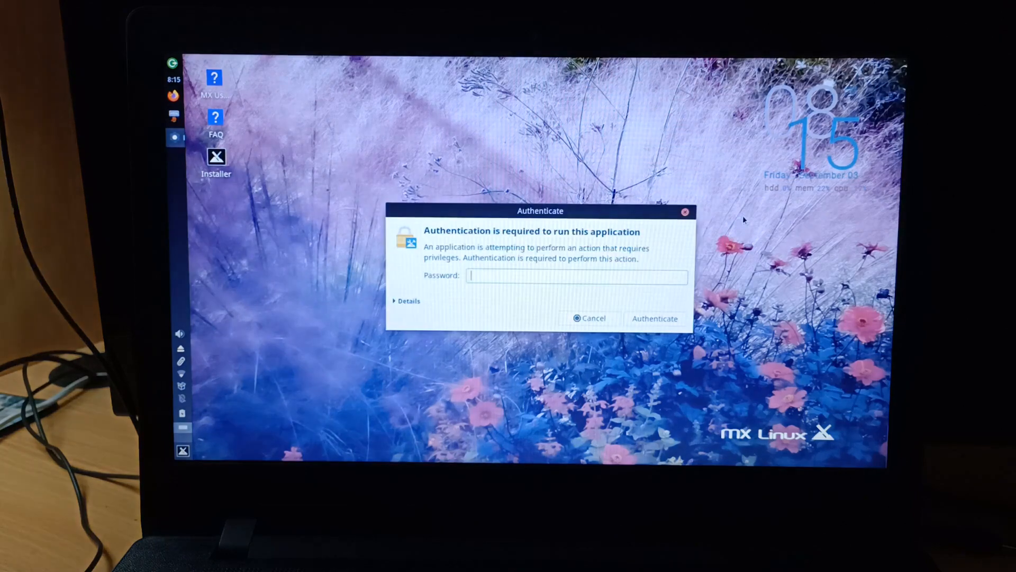
type("demo")
key("Return")
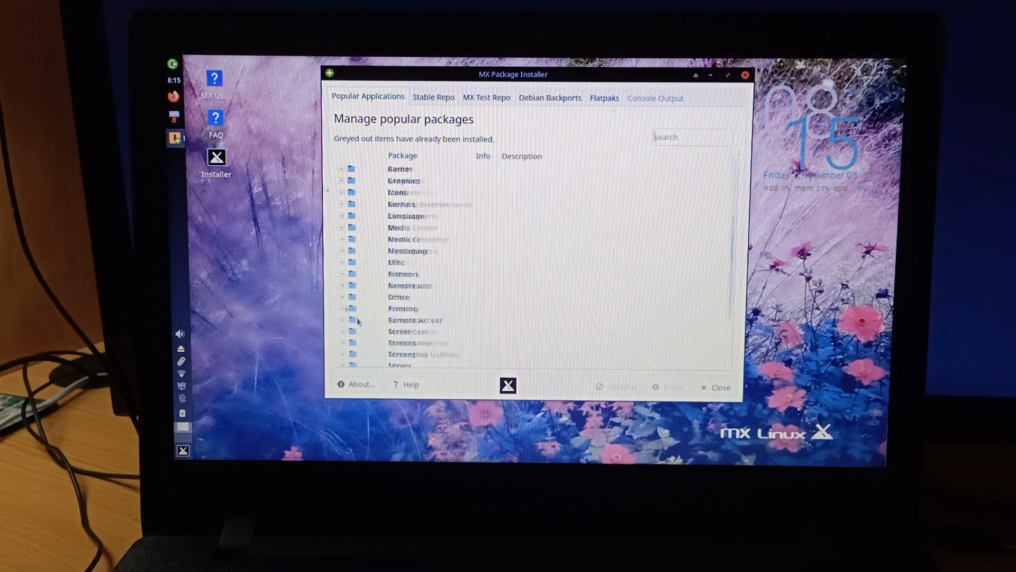
- Install SimpleScreenRecorder from the Screencast category of the popular applications and acknowledge completion
scroll(358, 320, "down", 5)
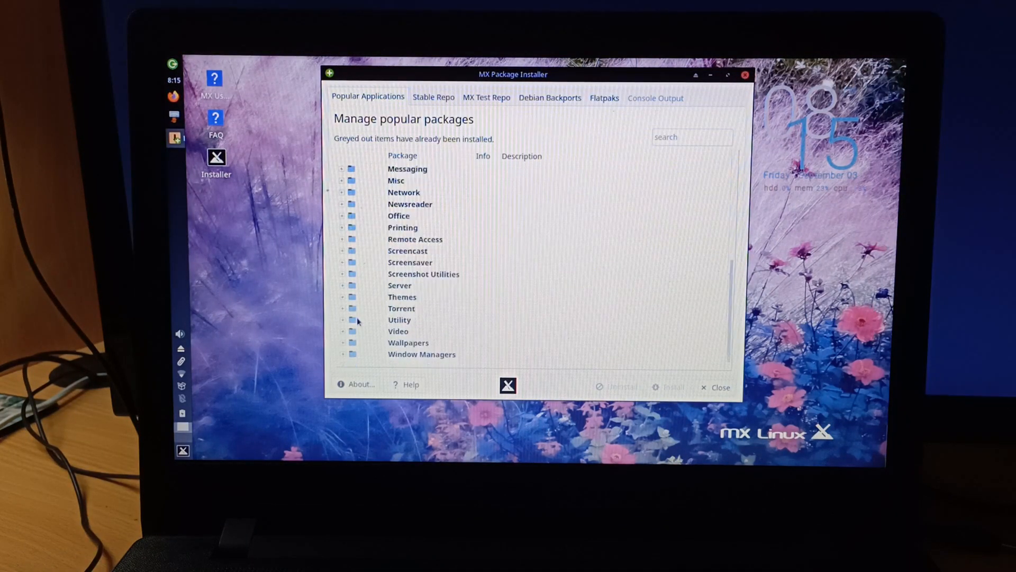
left_click(342, 251)
left_click(367, 274)
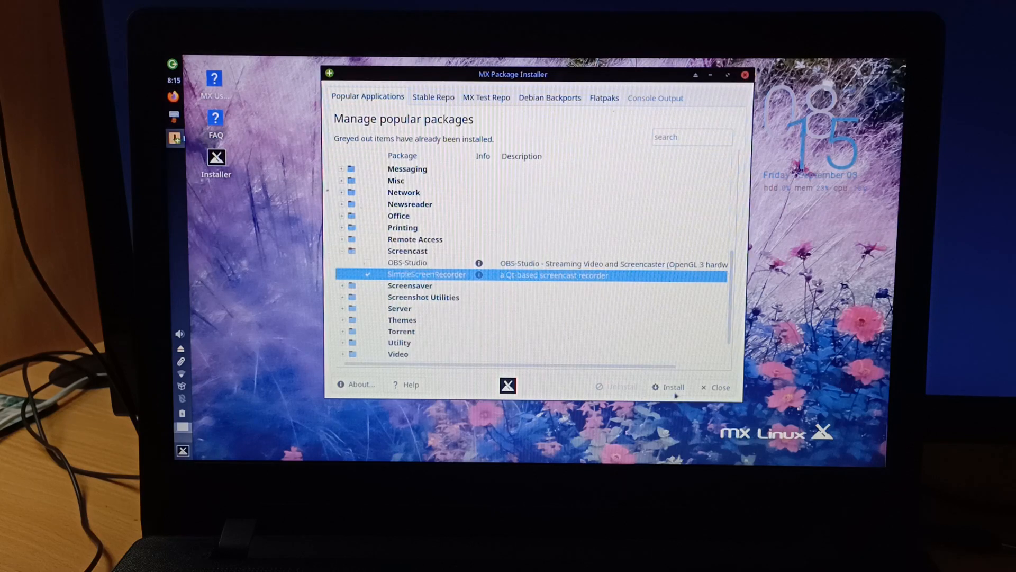
left_click(662, 385)
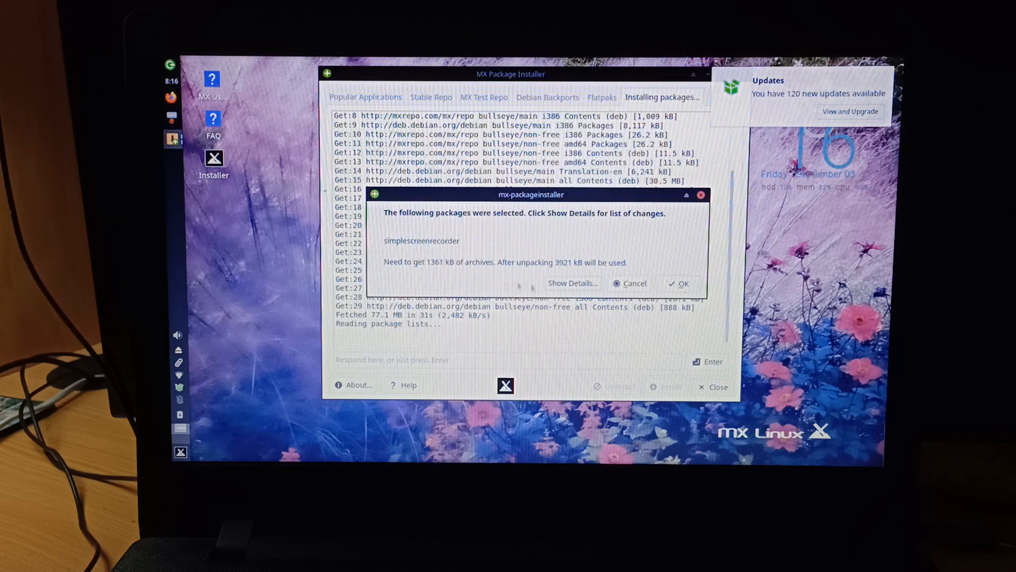
left_click(681, 285)
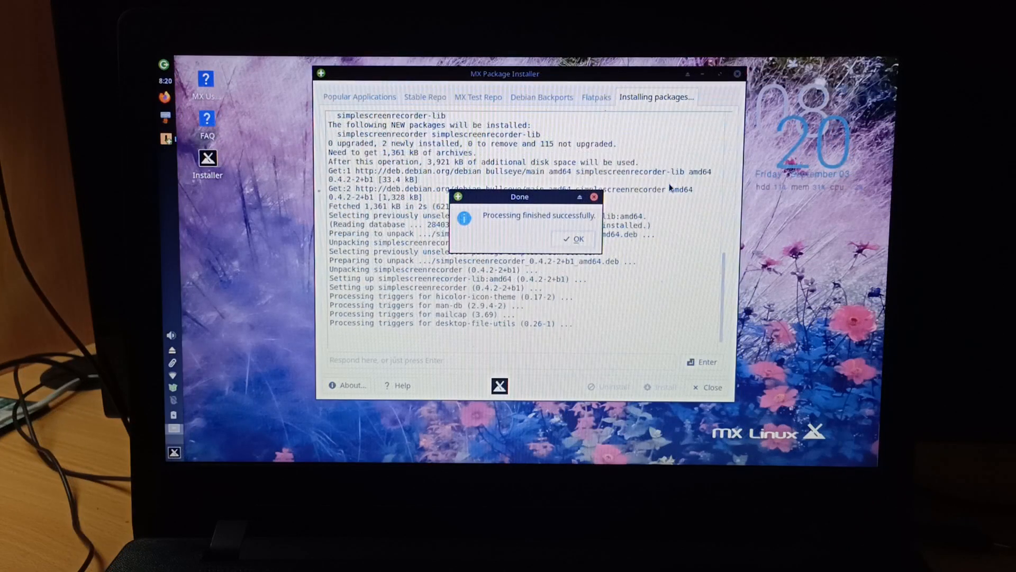
left_click(576, 240)
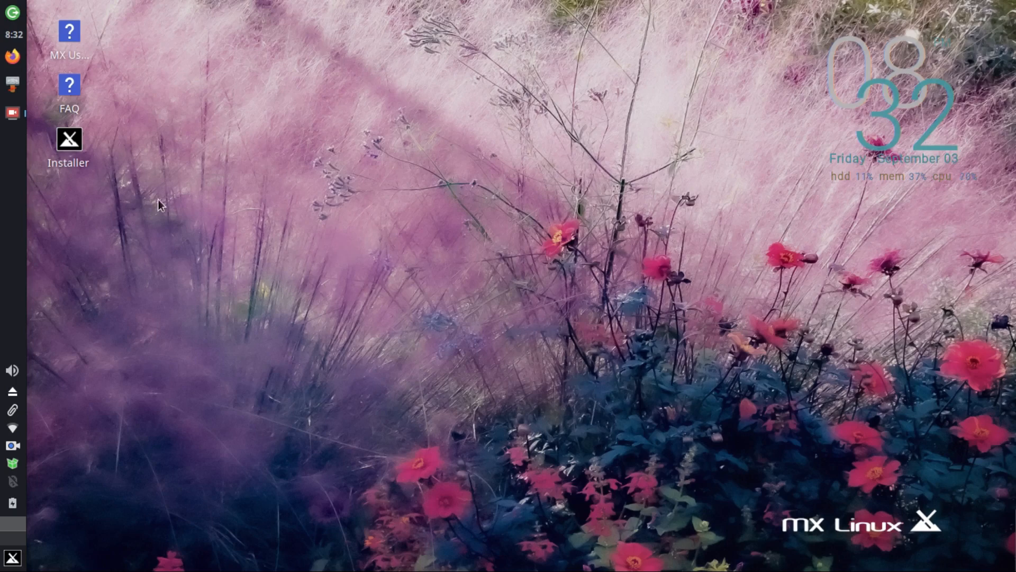
- Launch the MX Linux Installer, proceed with the customized disk layout to the partition selection, and maximize the window
double_click(71, 138)
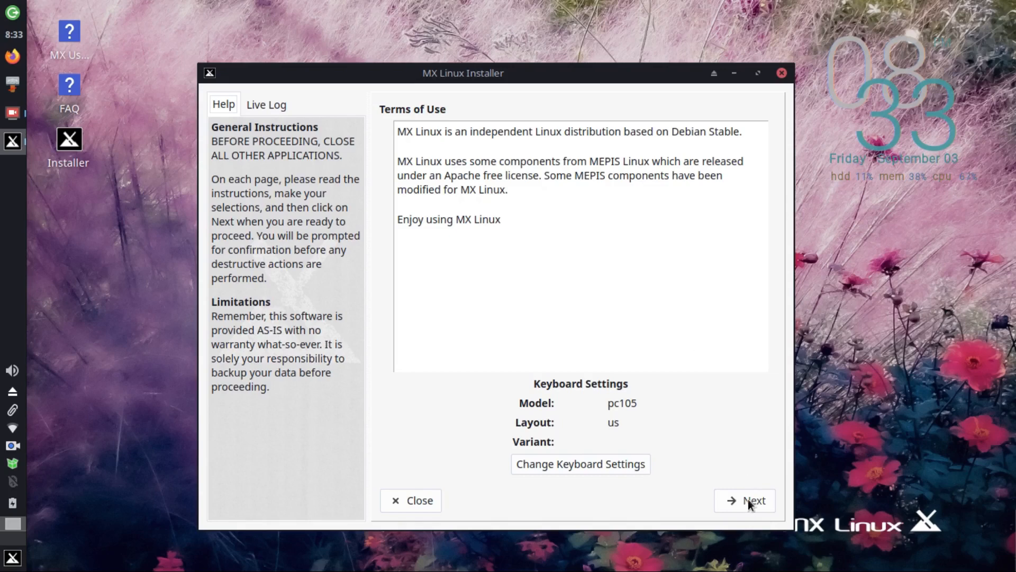
left_click(748, 499)
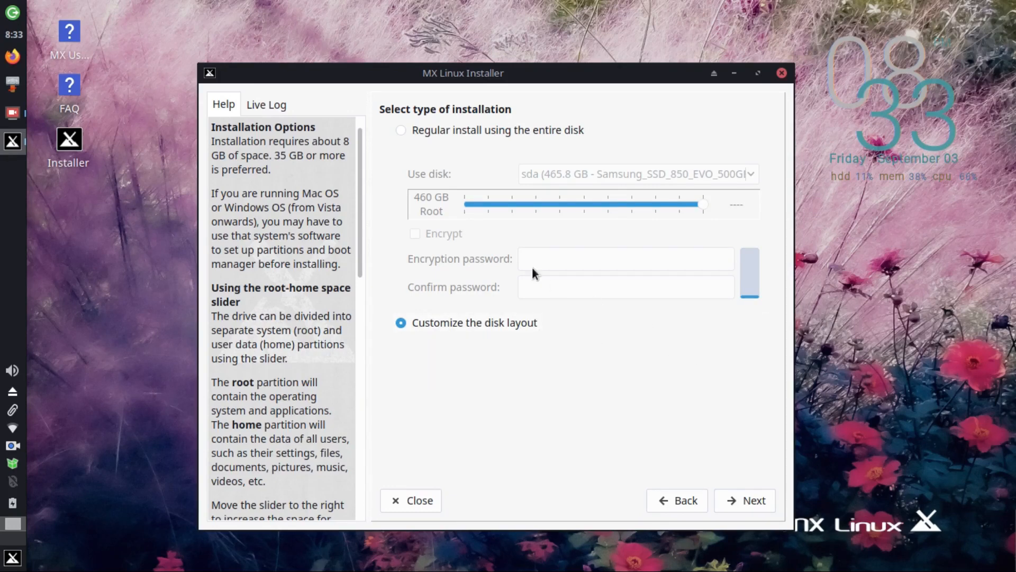
left_click(745, 504)
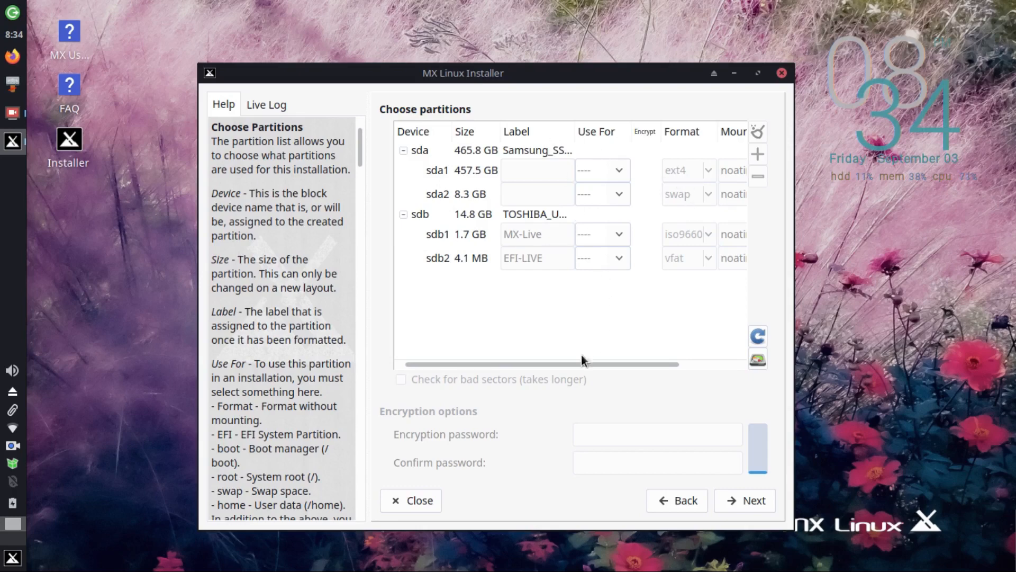
mouse_move(559, 364)
left_mouse_down()
mouse_move(645, 352)
mouse_move(551, 361)
left_mouse_up()
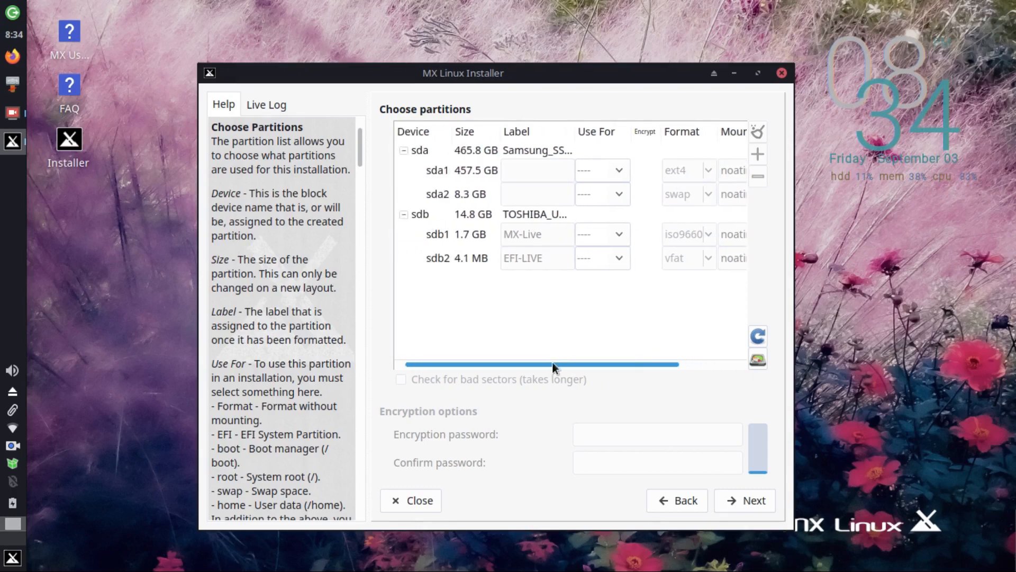
double_click(584, 76)
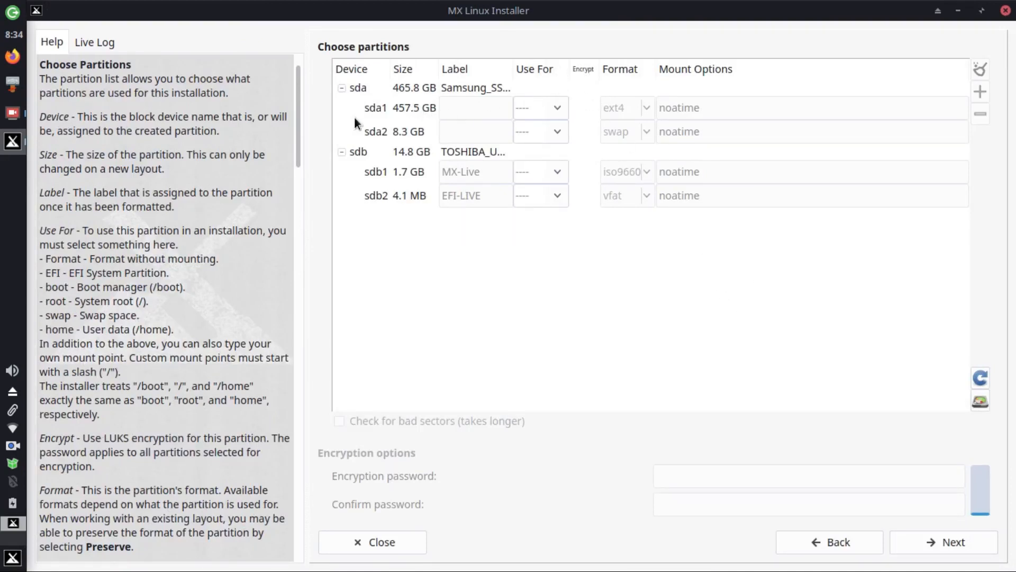
left_click(380, 109)
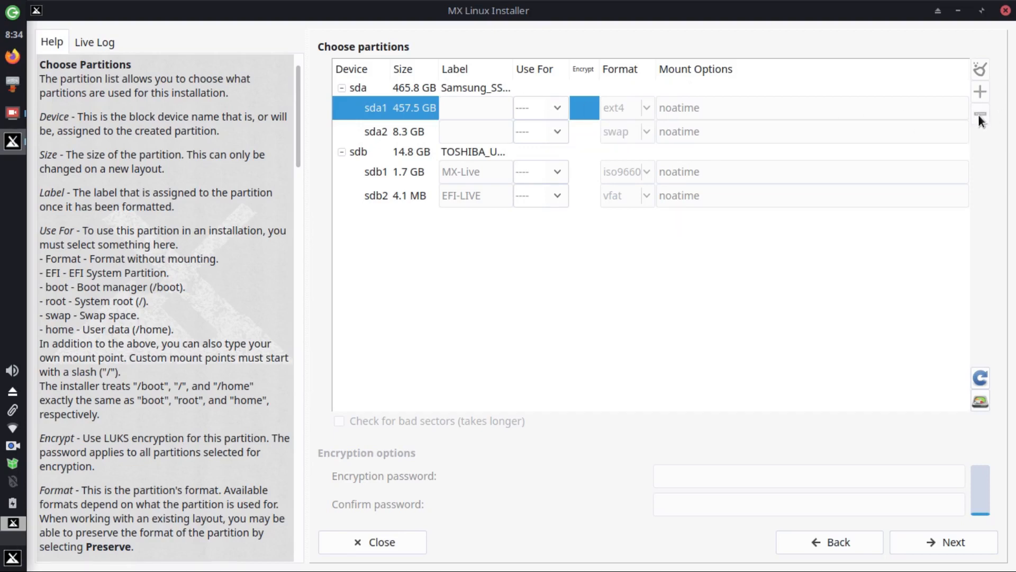
left_click(392, 130)
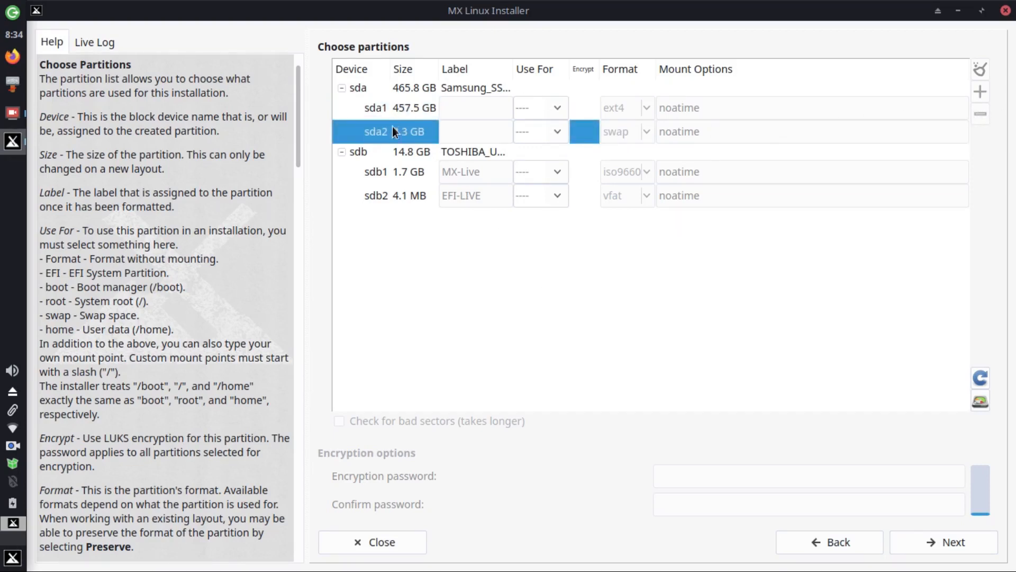
right_click(392, 132)
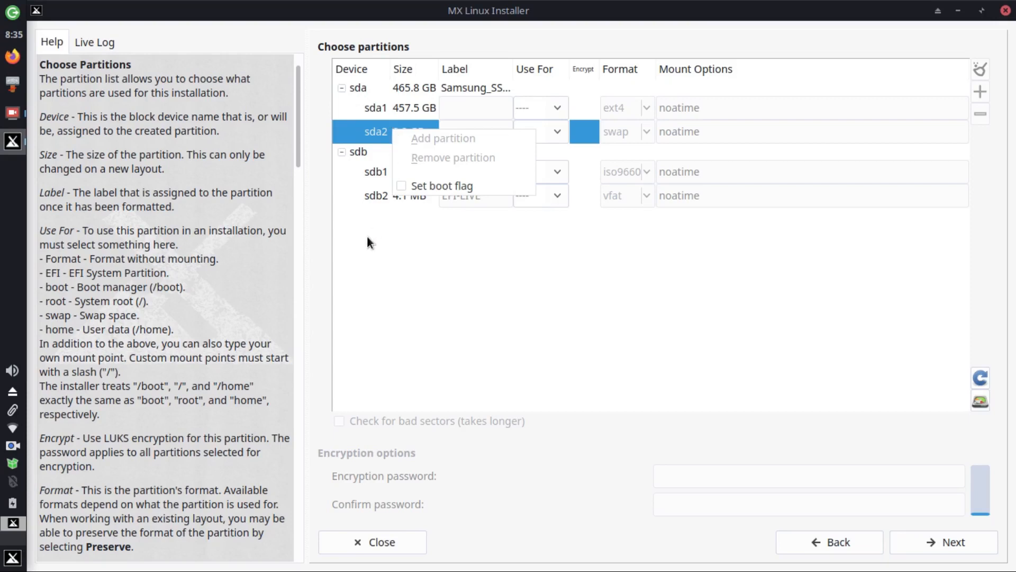
left_click(379, 253)
- Clear the existing partitions of the sda disk to start a new, empty layout
right_click(400, 86)
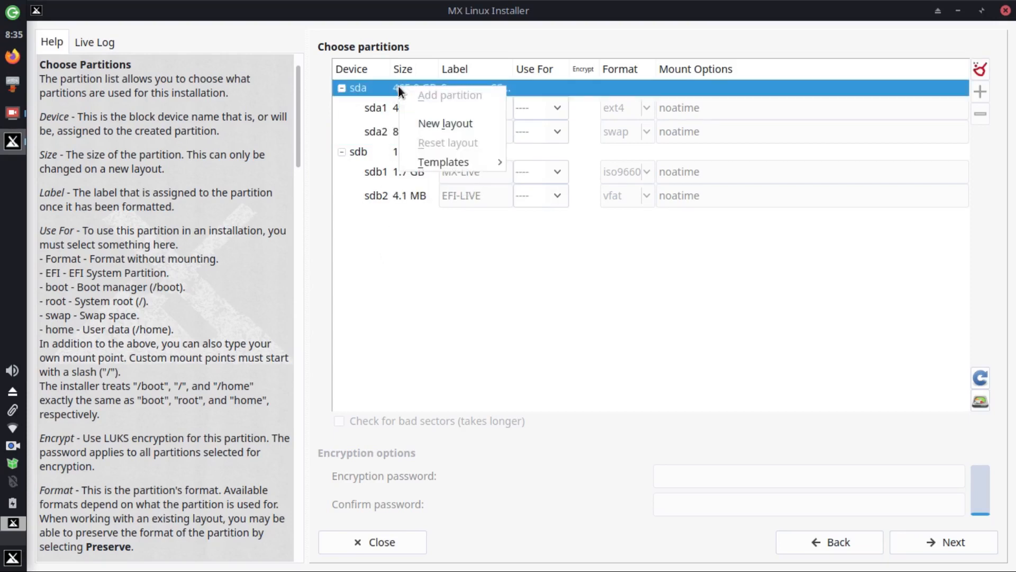
left_click(438, 249)
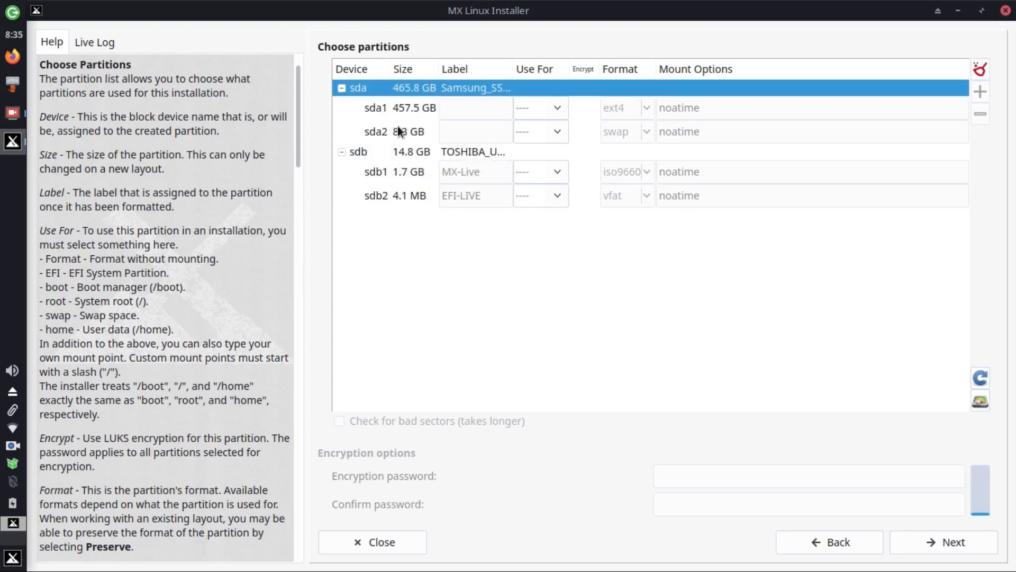
left_click(980, 67)
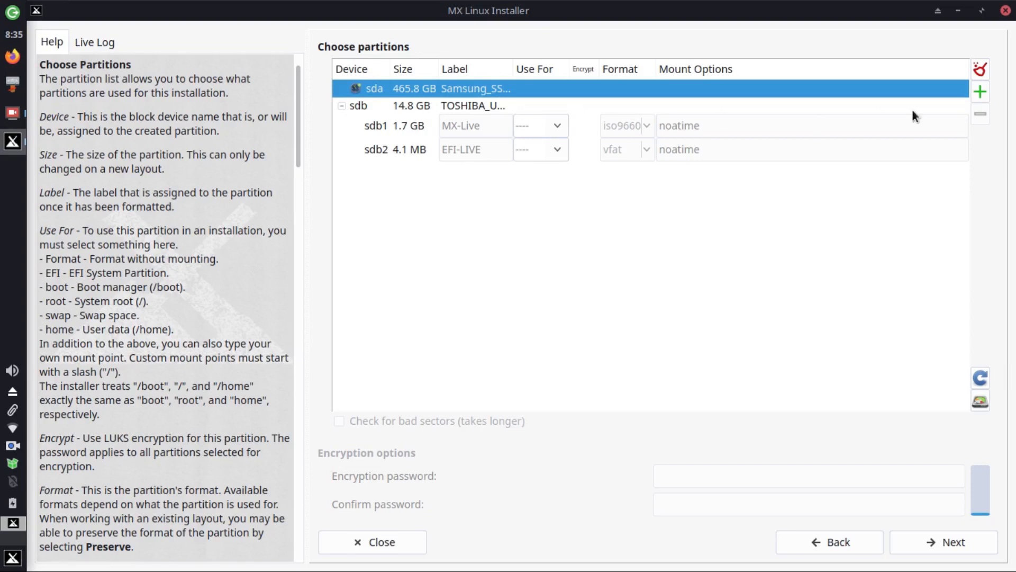
- Add a 512 MB partition to sda, assign it for ESP use, and set its boot flag
left_click(978, 93)
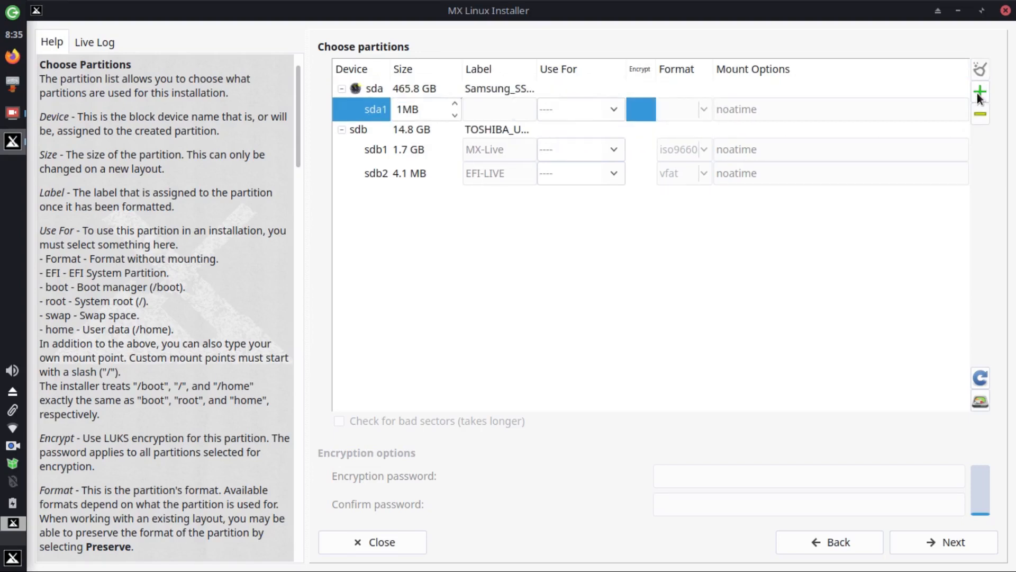
double_click(397, 109)
double_click(398, 109)
left_click(397, 110)
left_click_drag(403, 109, 384, 109)
type("512")
left_click(611, 110)
left_click(579, 166)
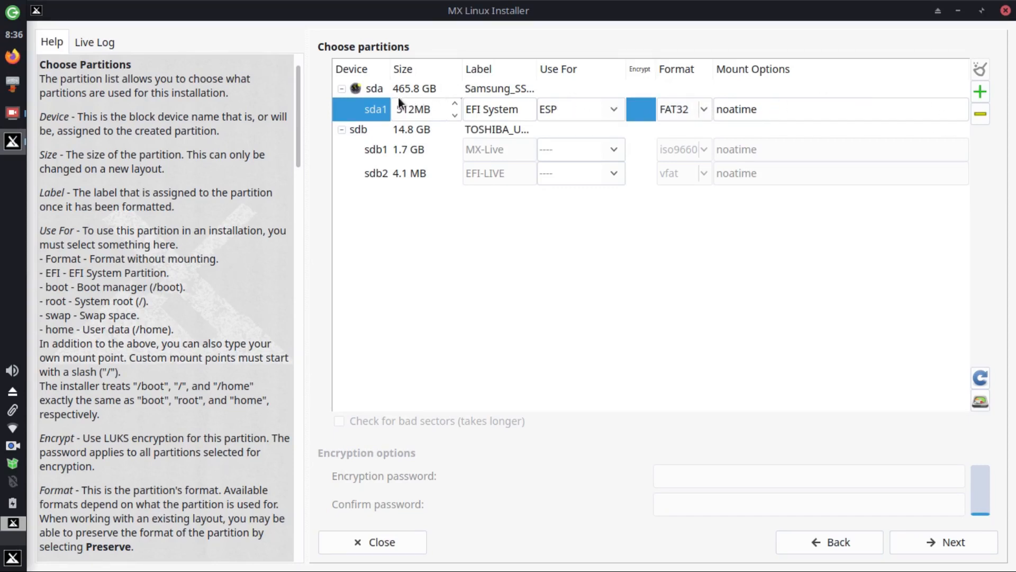
right_click(350, 109)
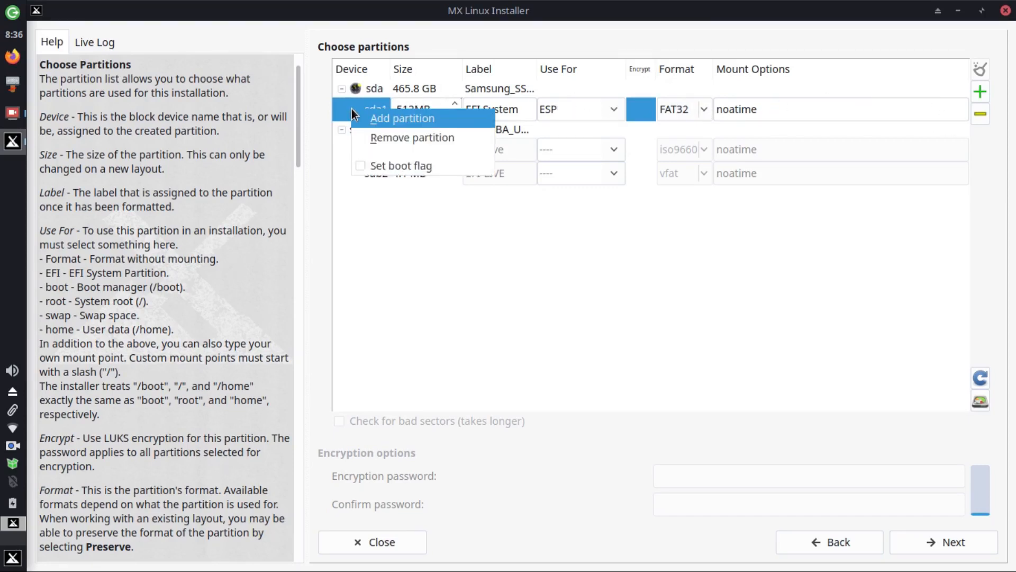
left_click(365, 165)
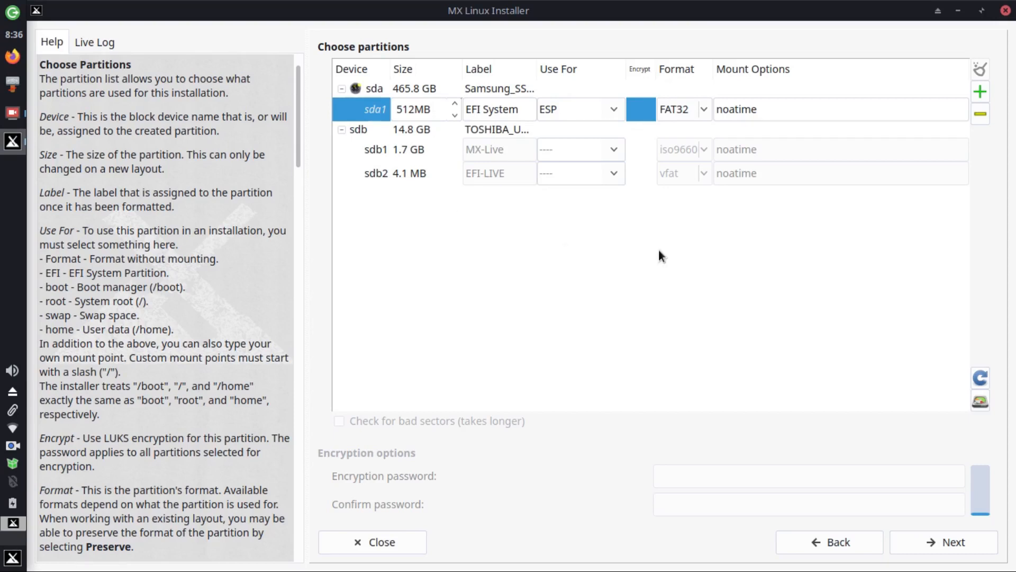
- Add a 4096 MB partition to sda and assign it for swap use
left_click(422, 89)
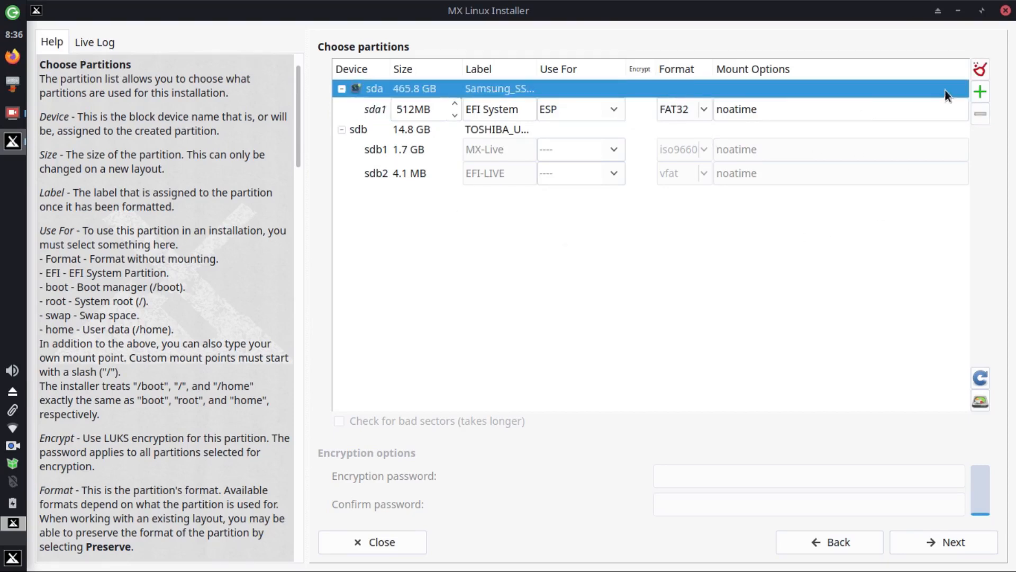
left_click(981, 92)
key("BackSpace")
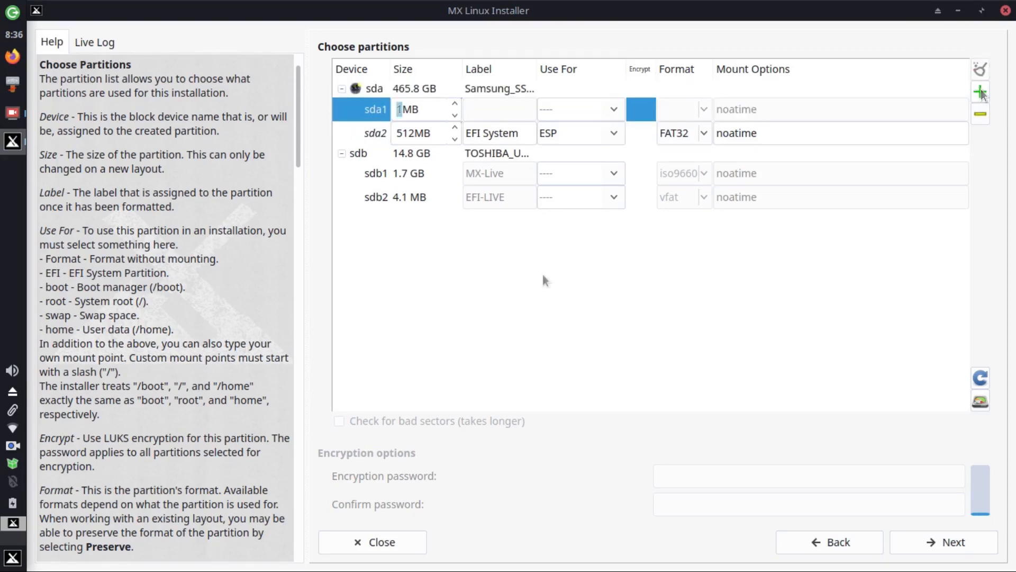
type("4096")
left_click(611, 109)
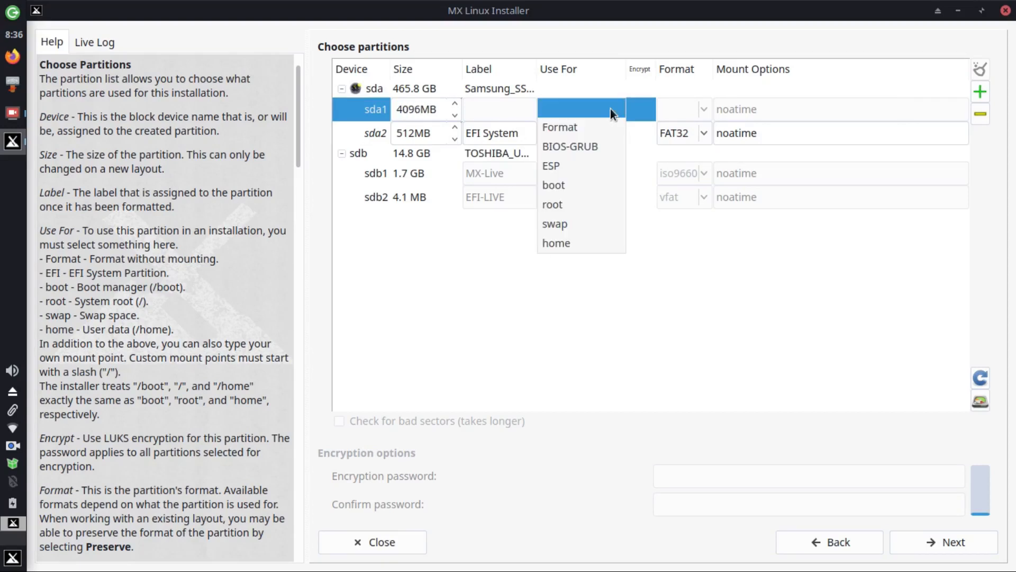
left_click(573, 223)
- Add a third partition entry to sda, then remove all three new entries from the disk
left_click(403, 88)
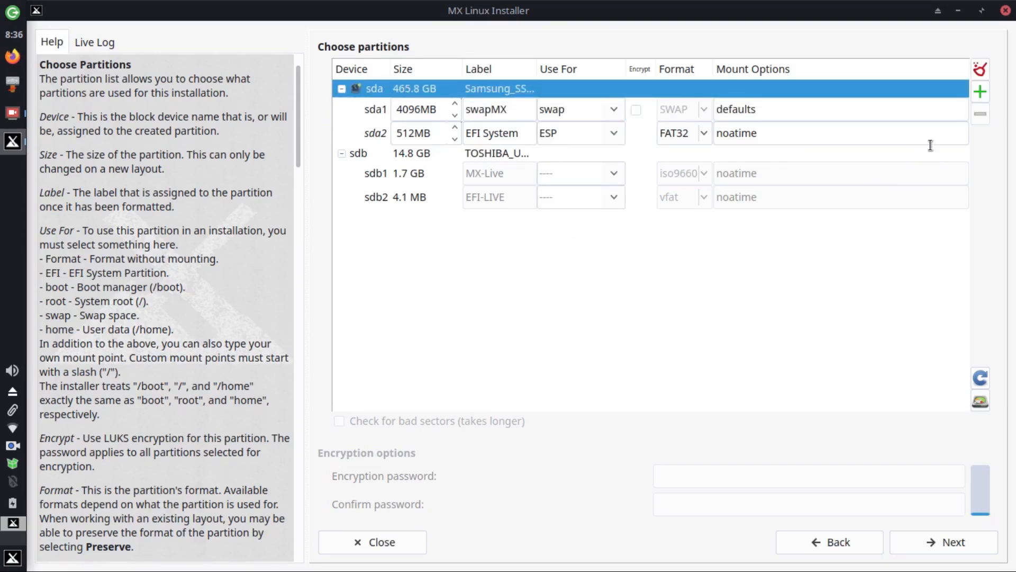
left_click(979, 91)
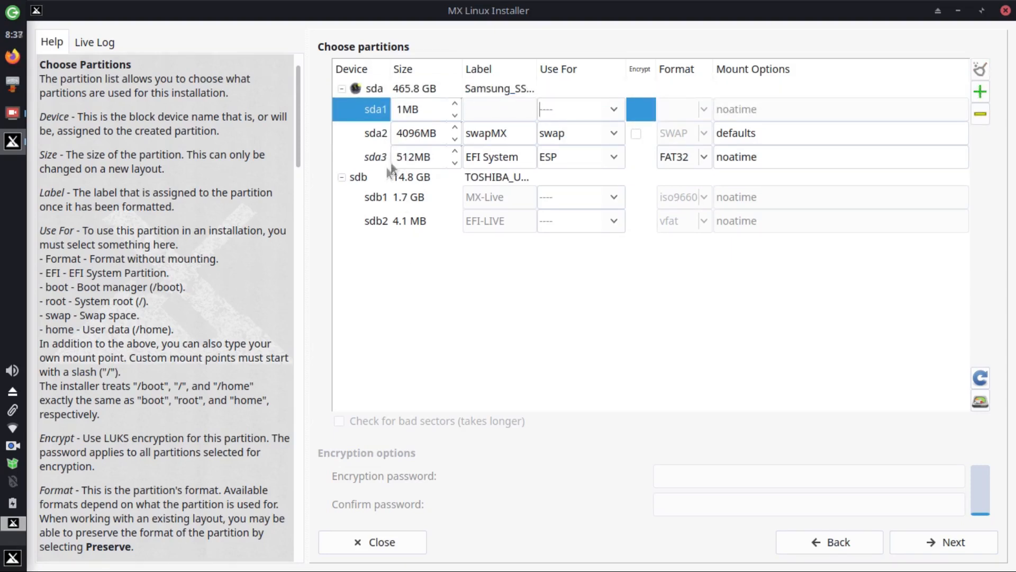
left_click(979, 110)
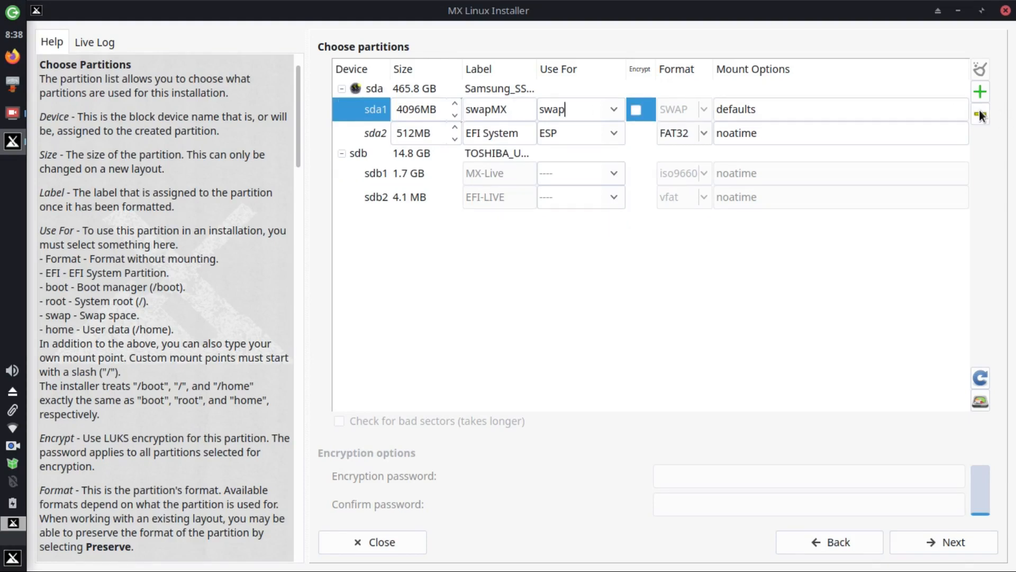
left_click(979, 110)
left_click(980, 110)
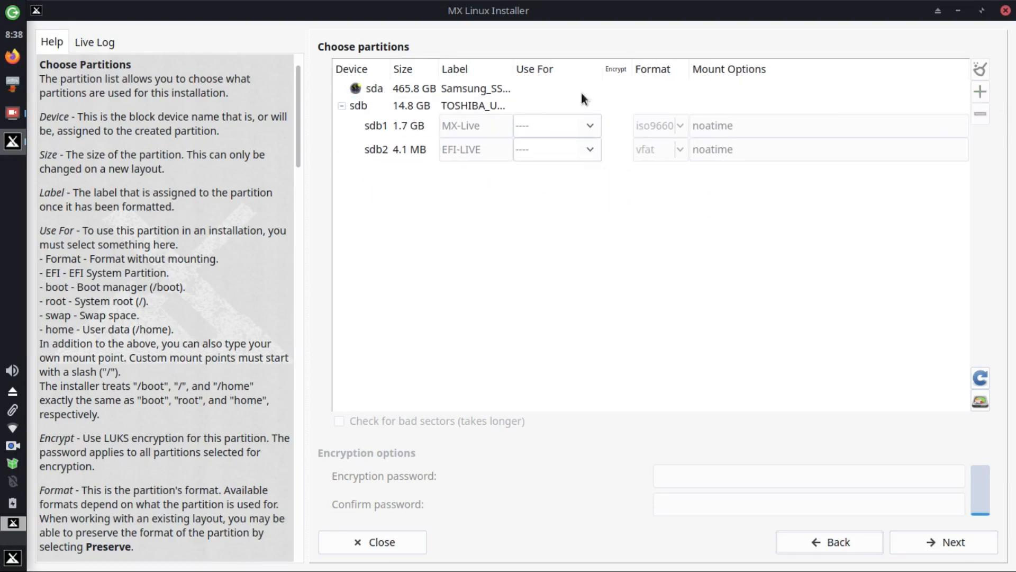
- Add a 400000 MB partition to the sda disk and assign it for home use
left_click(433, 86)
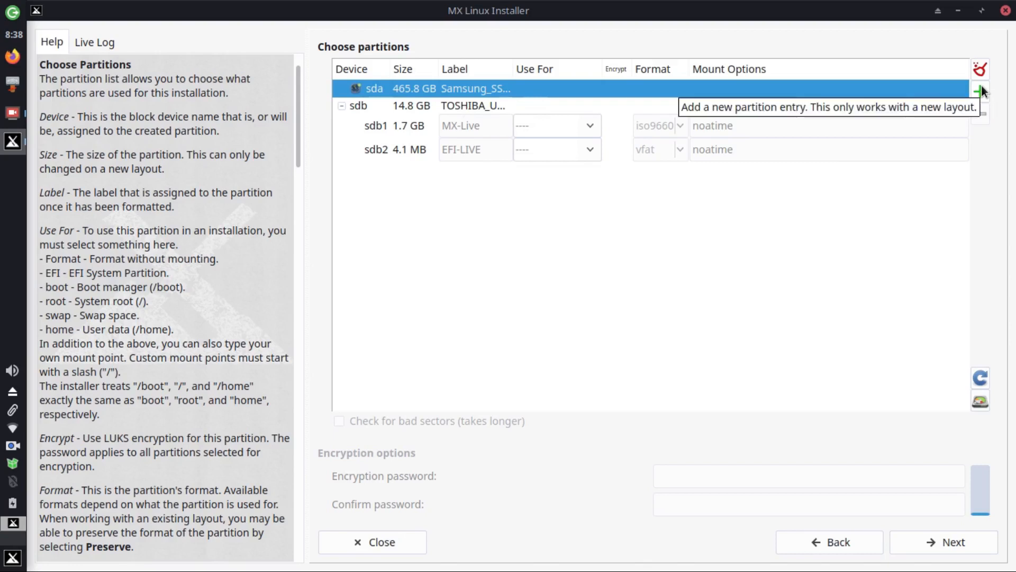
left_click(980, 90)
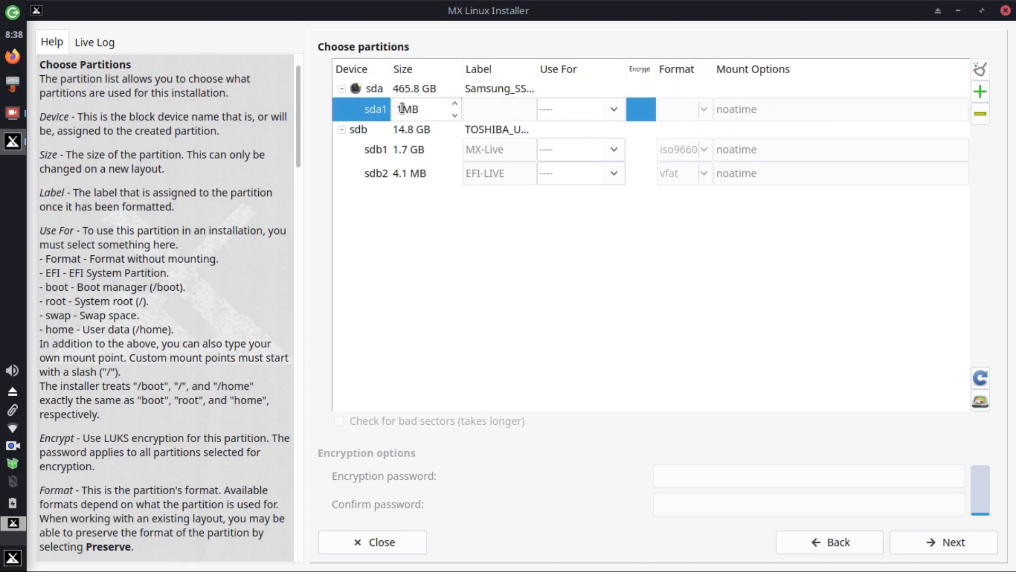
left_click_drag(403, 110, 380, 109)
type("400000MI")
left_click(614, 109)
left_click(583, 245)
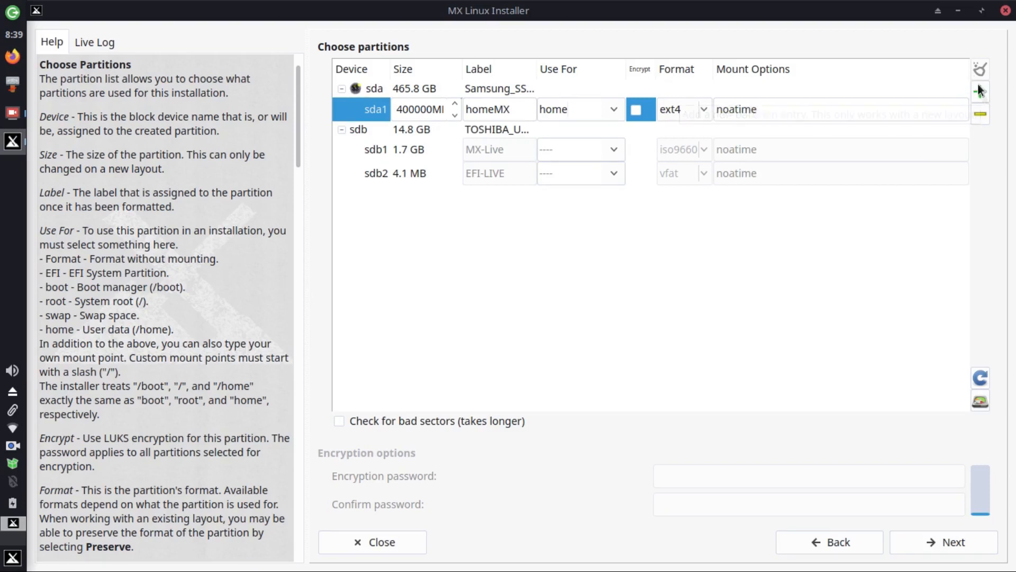
- Add a 60000 MB partition to the sda disk and assign it for root use
left_click(418, 85)
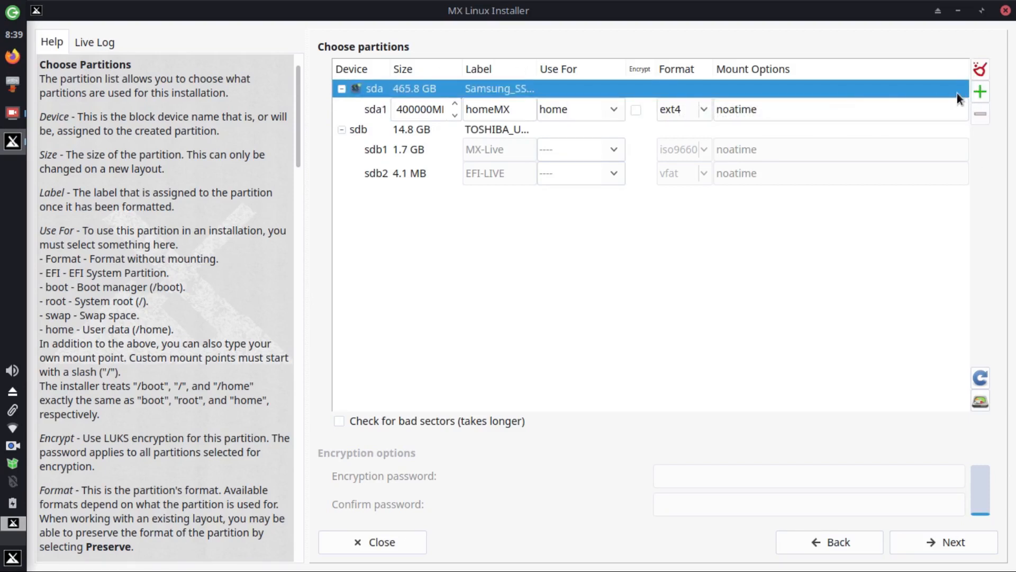
left_click(980, 91)
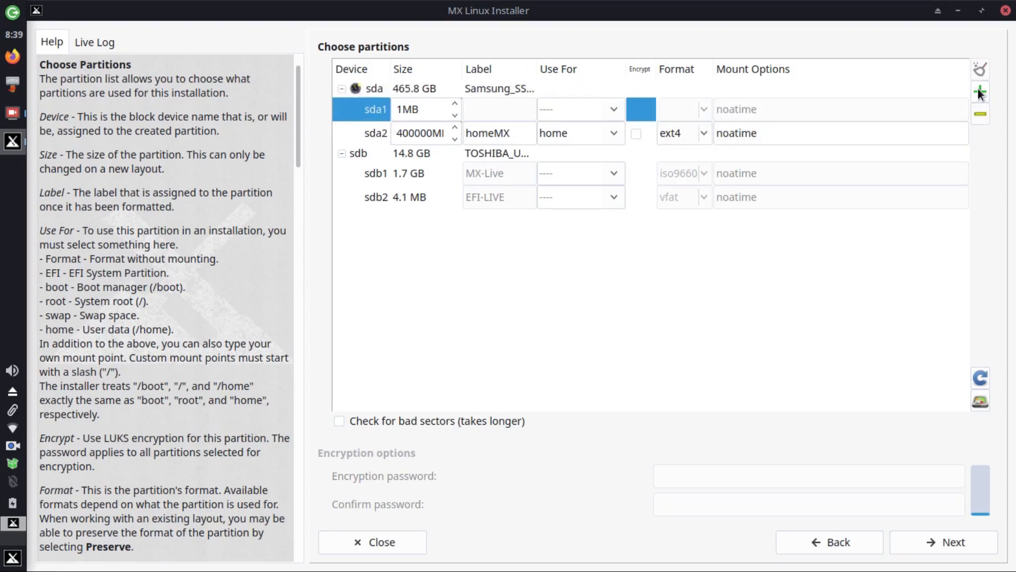
double_click(400, 109)
type("60000")
left_click(616, 108)
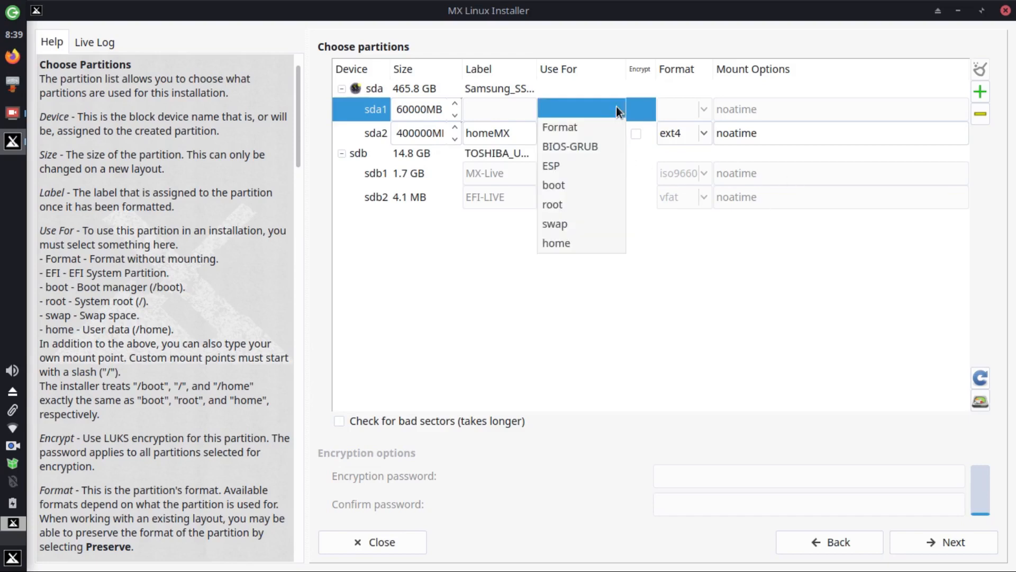
left_click(563, 204)
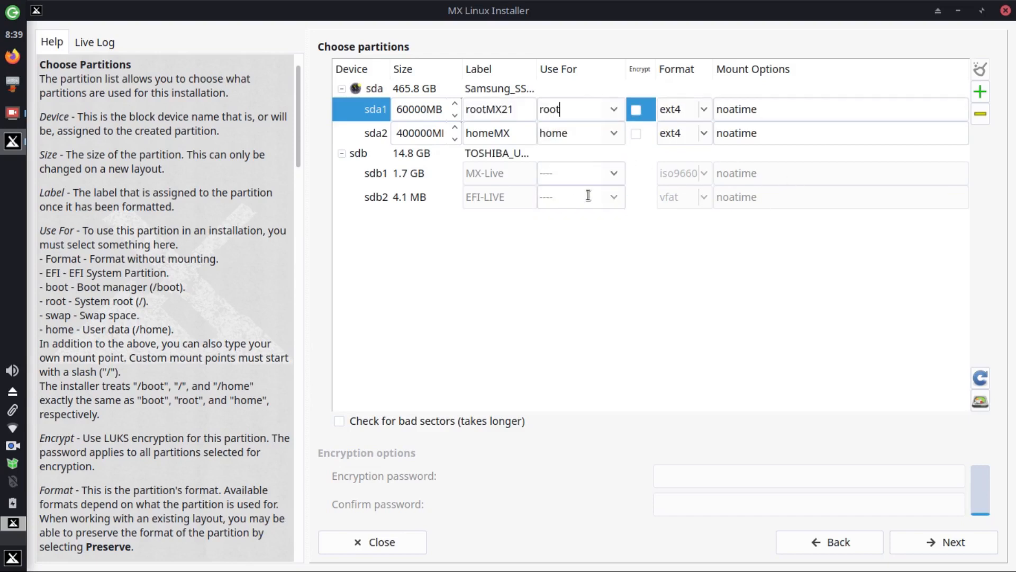
- Add a 4096 MB partition to the sda disk ahead of root and assign it for swap use
left_click(487, 88)
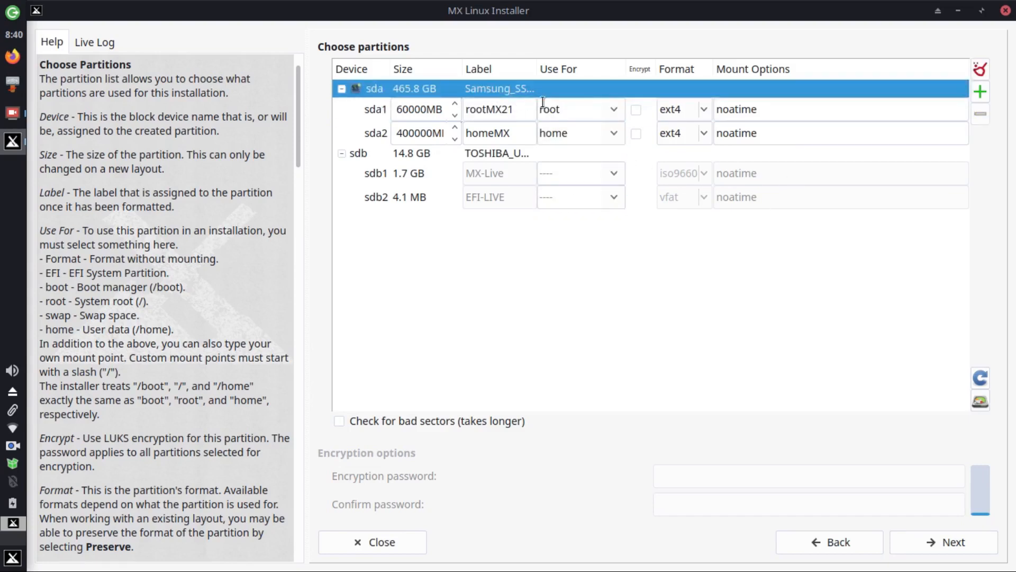
left_click(979, 92)
double_click(403, 108)
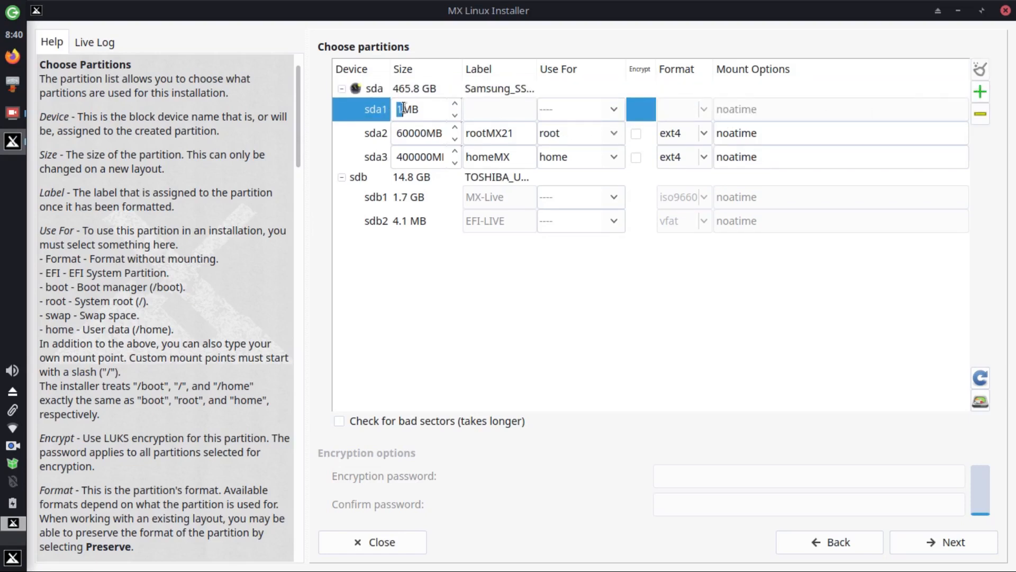
type("4096")
left_click(610, 111)
left_click(561, 204)
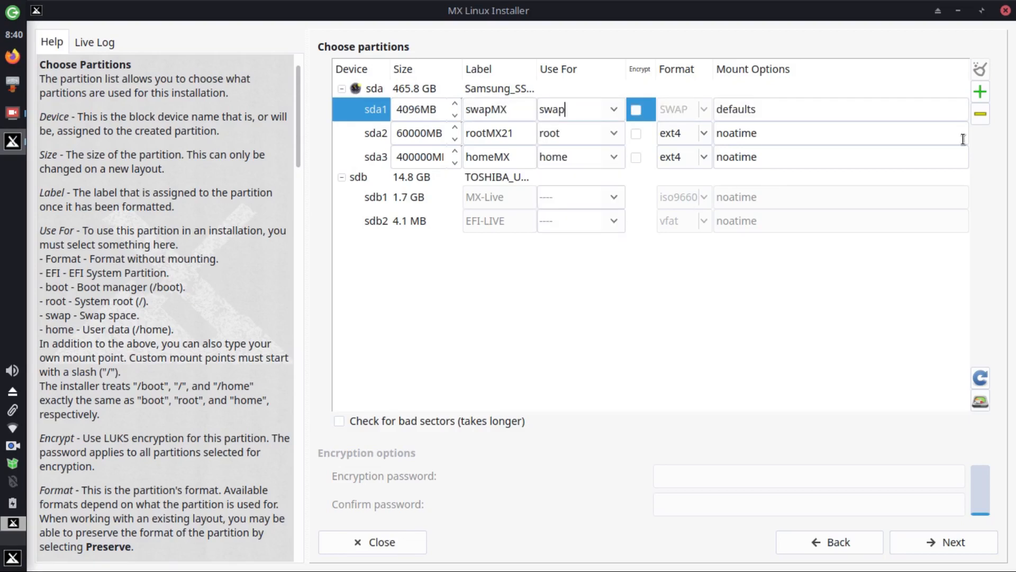
- Add a 512 MB partition as the first entry of the sda disk and assign it for ESP use
left_click(980, 89)
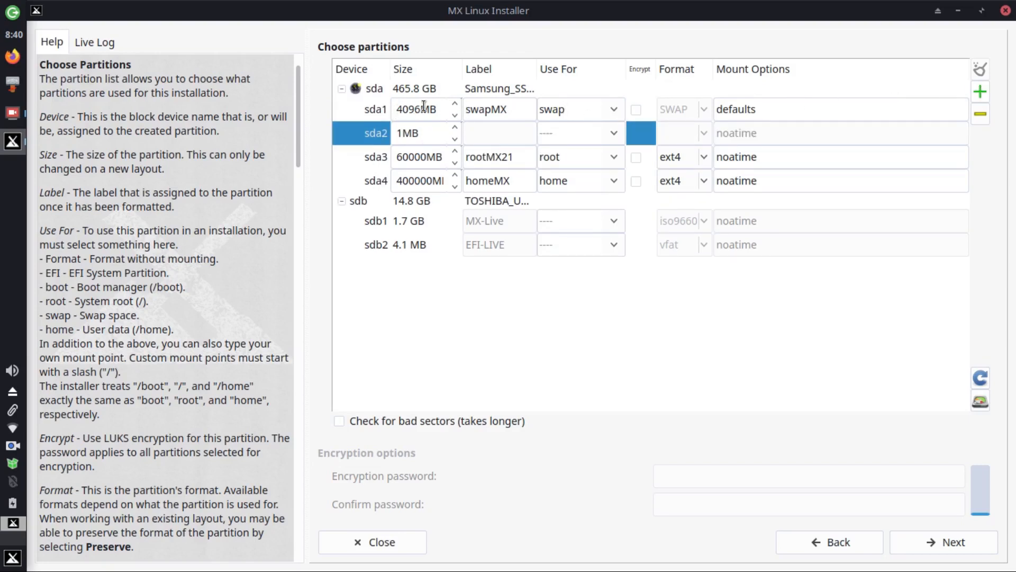
left_click(978, 118)
left_click(397, 88)
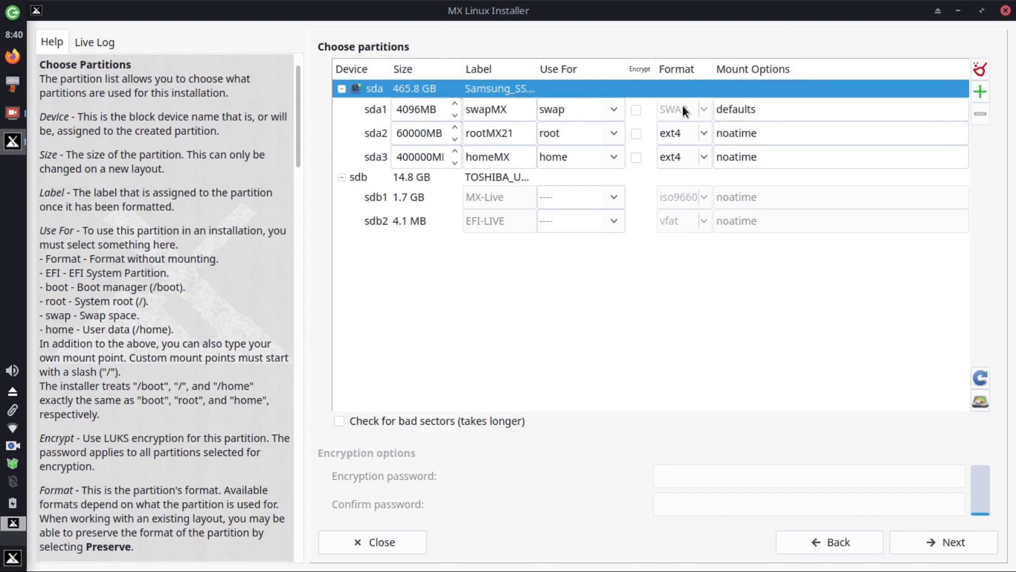
left_click(980, 91)
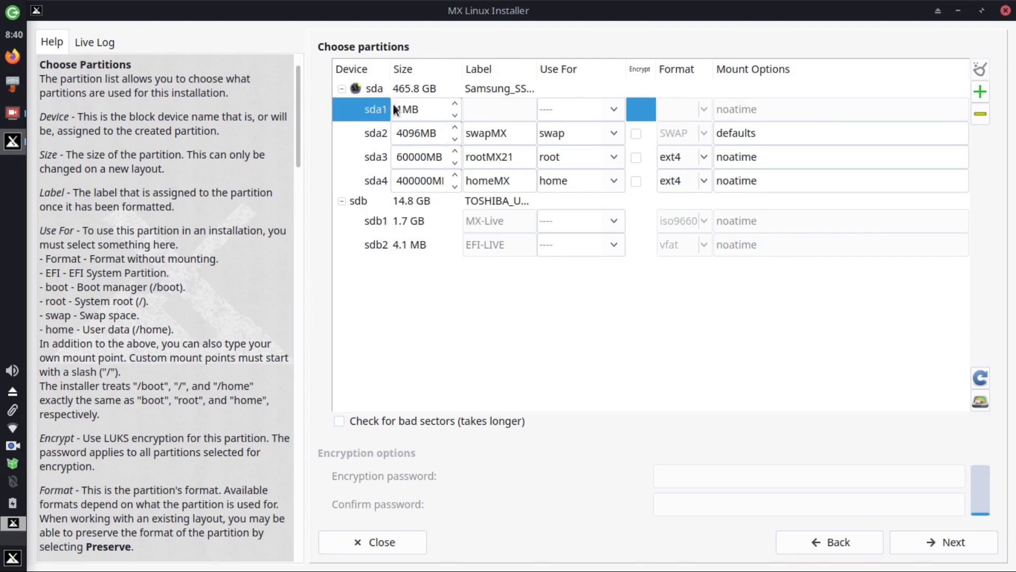
left_click_drag(404, 109, 400, 109)
type("512")
left_click(612, 107)
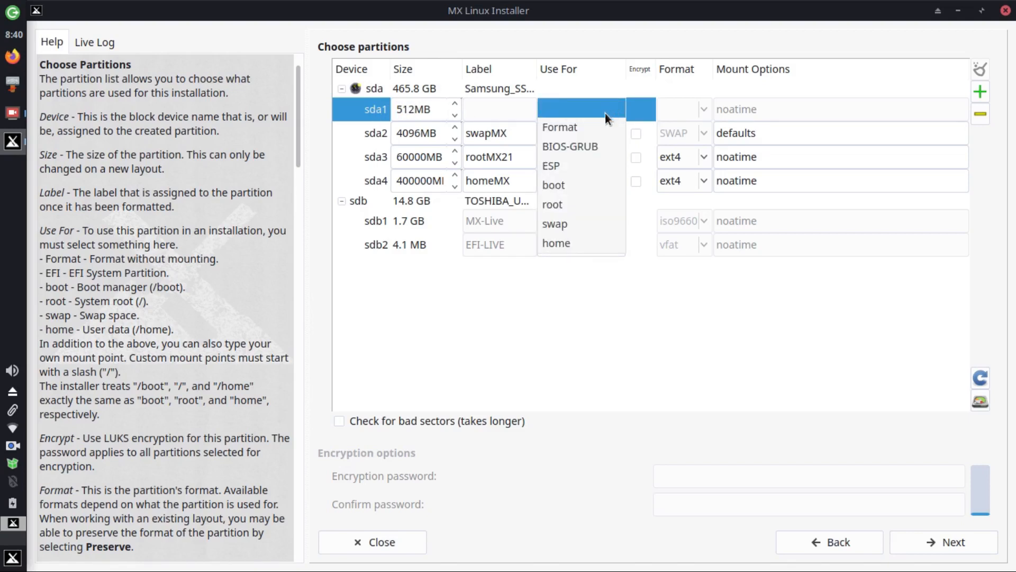
left_click(559, 166)
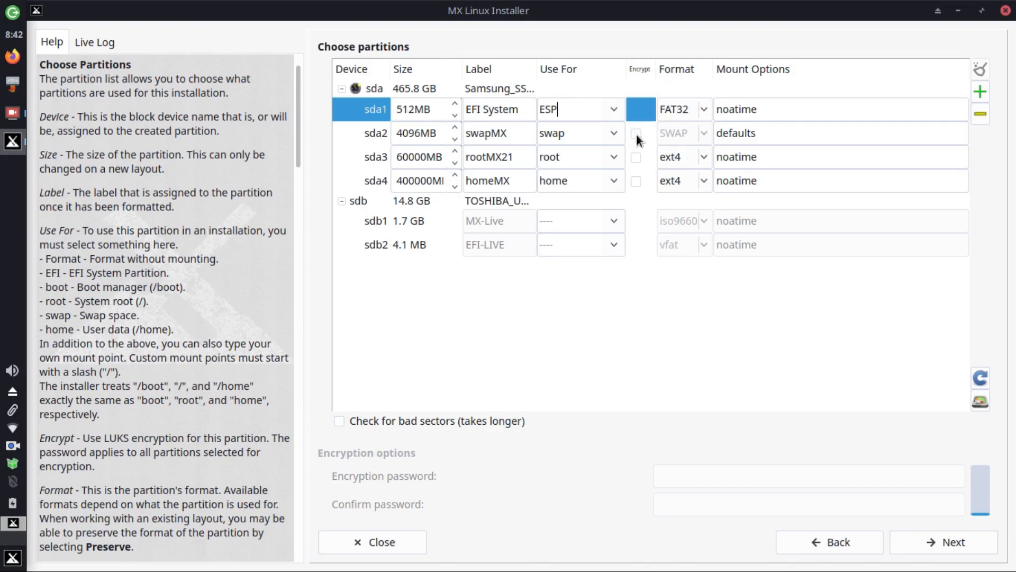
- Try different encryption combinations on the swap, root and home partitions, then turn encryption off for all three
left_click(635, 159)
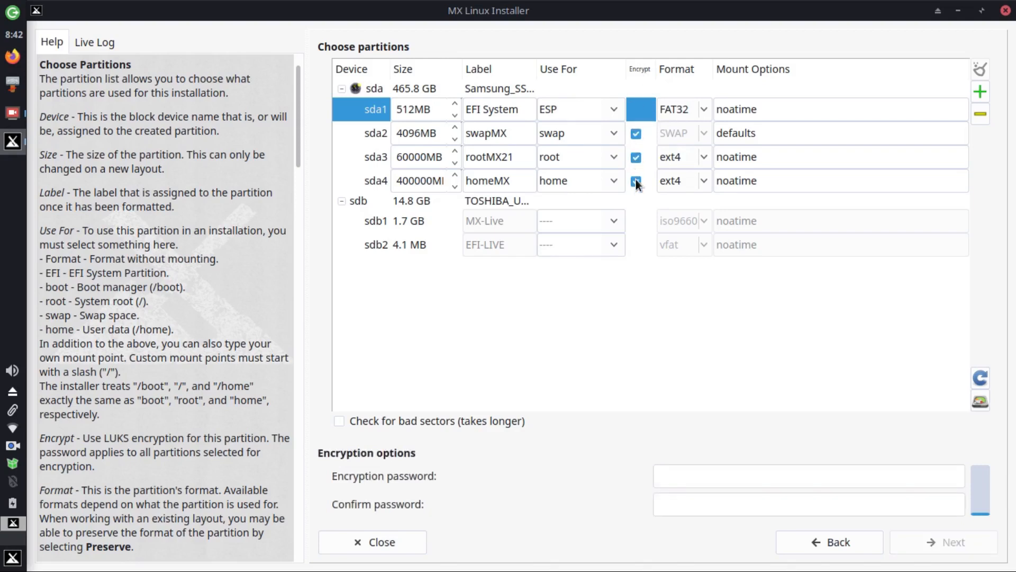
left_click(636, 134)
left_click(636, 157)
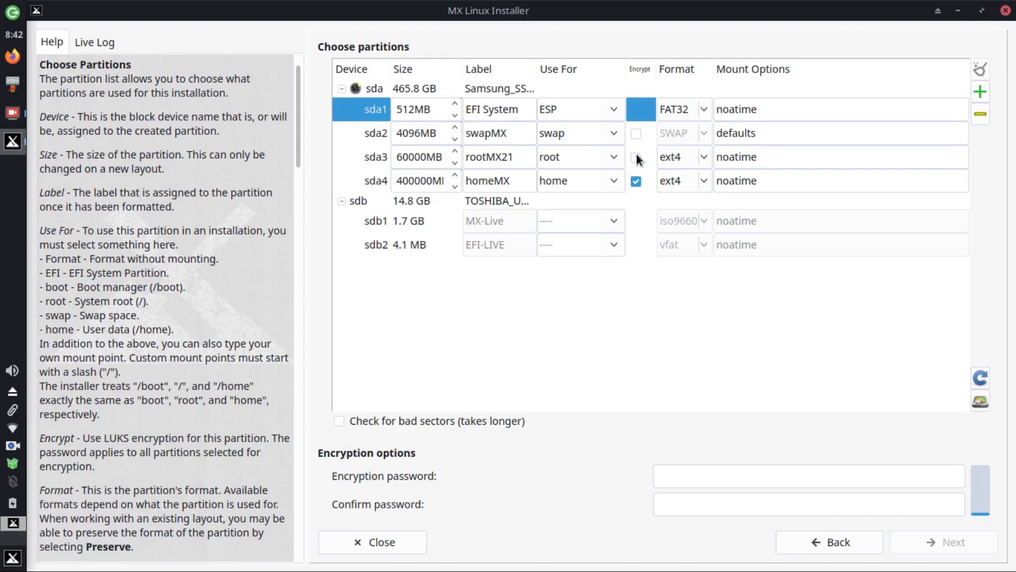
left_click(636, 181)
left_click(637, 182)
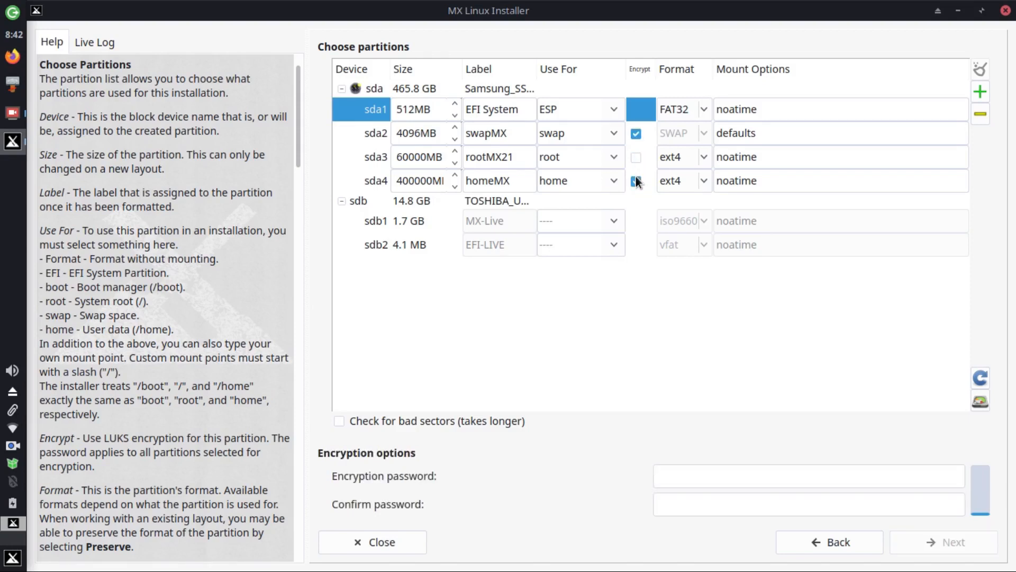
left_click(636, 134)
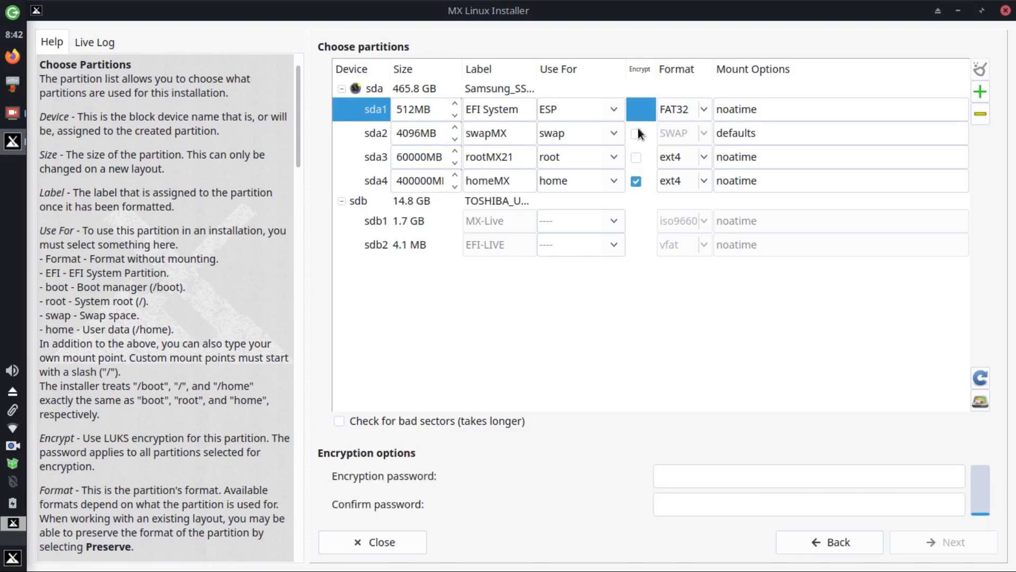
left_click(637, 158)
left_click(636, 134)
left_click(636, 158)
left_click(634, 180)
left_click(633, 183)
left_click(636, 133)
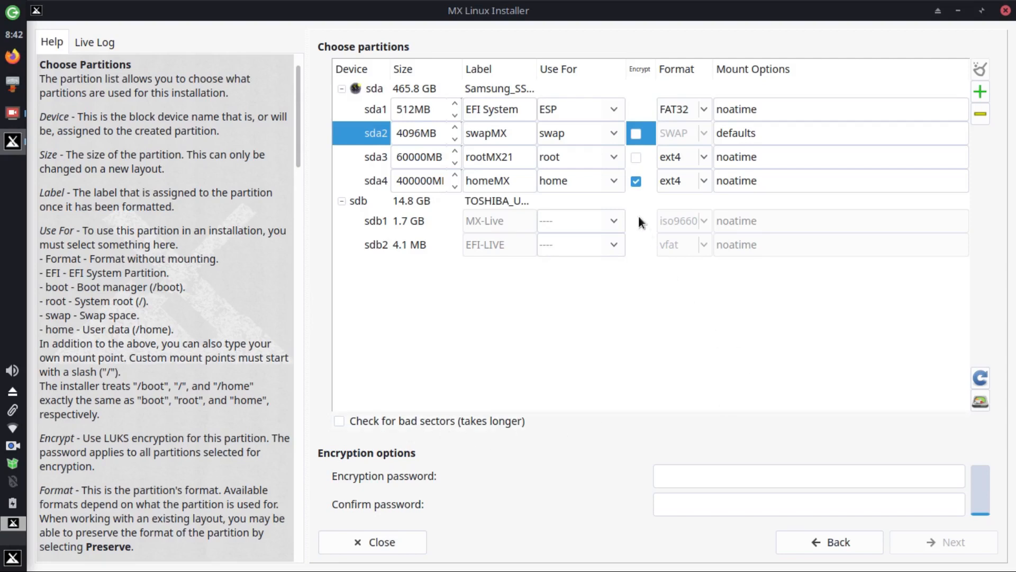
left_click(637, 182)
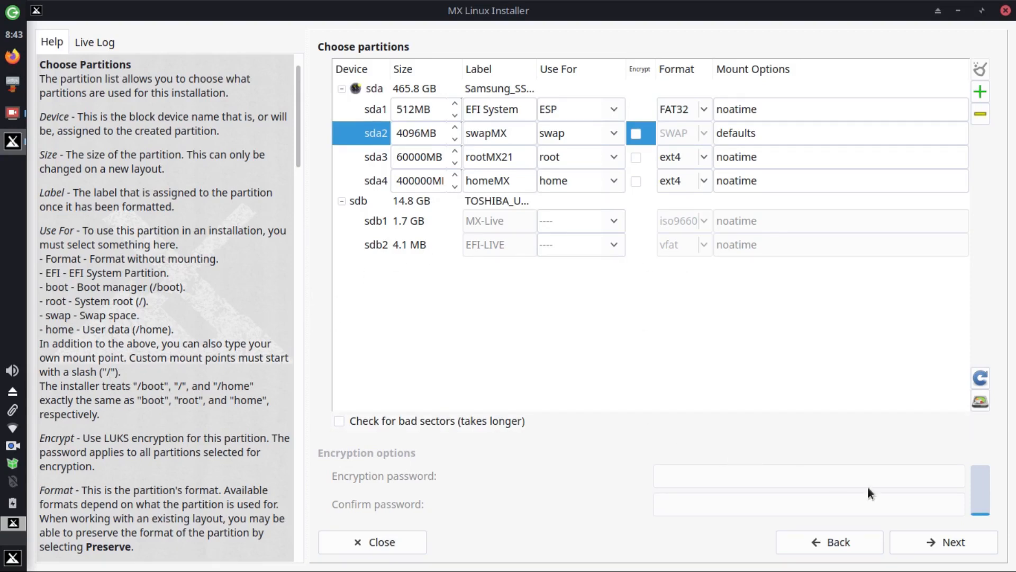
- Accept the partition layout, confirm formatting the sda partitions, and keep GRUB installed to the ESP on sda1
left_click(941, 539)
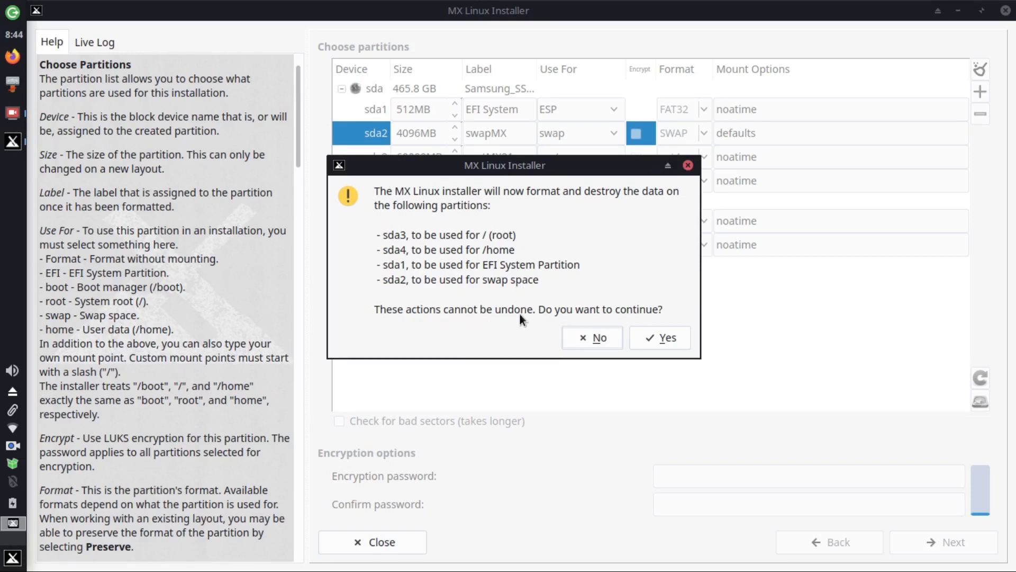
left_click(665, 340)
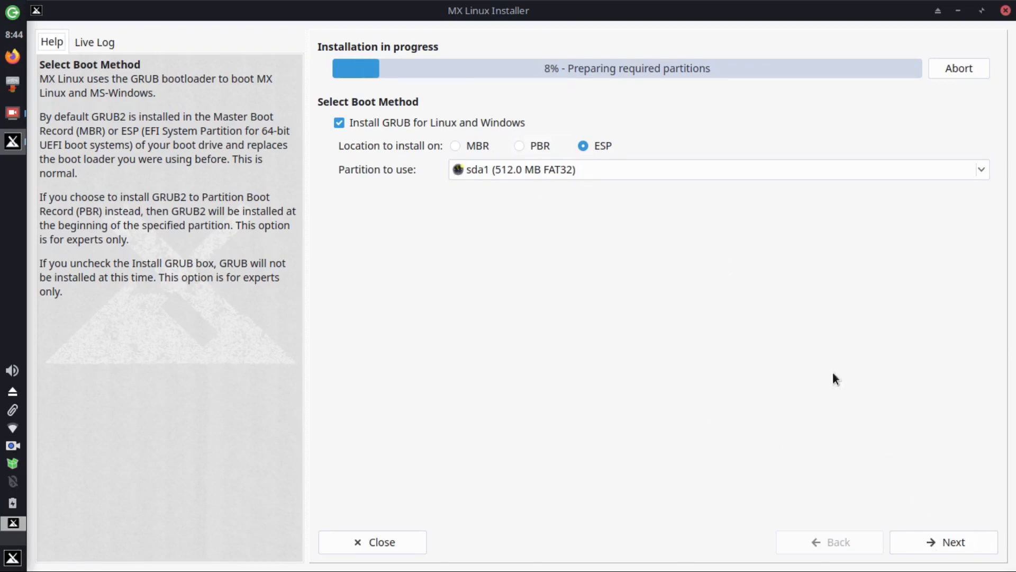
left_click(957, 543)
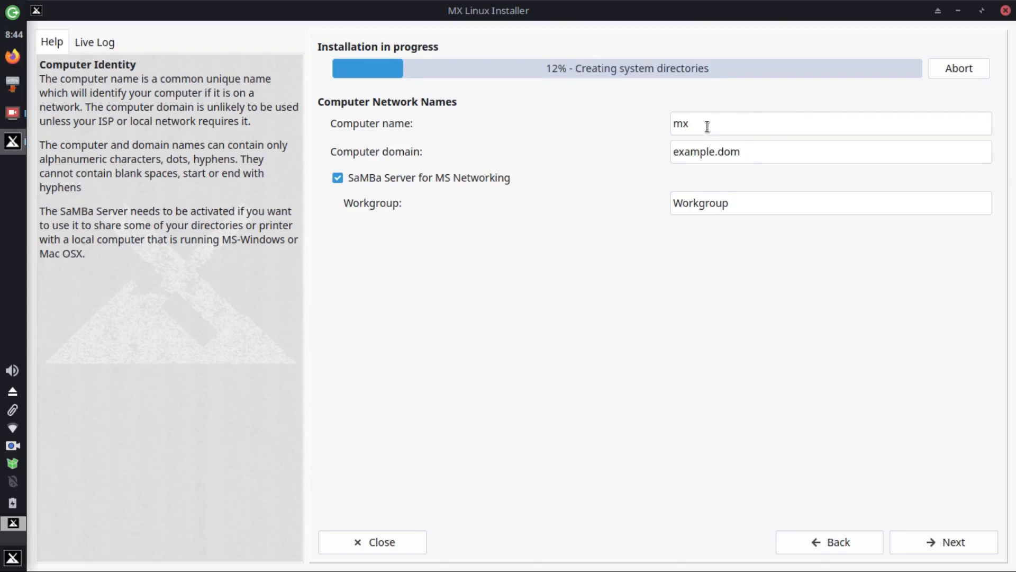
- Set the computer name to mx-lenovo and the computer domain to domain.com, and proceed to the localization settings
left_click_drag(706, 126, 650, 123)
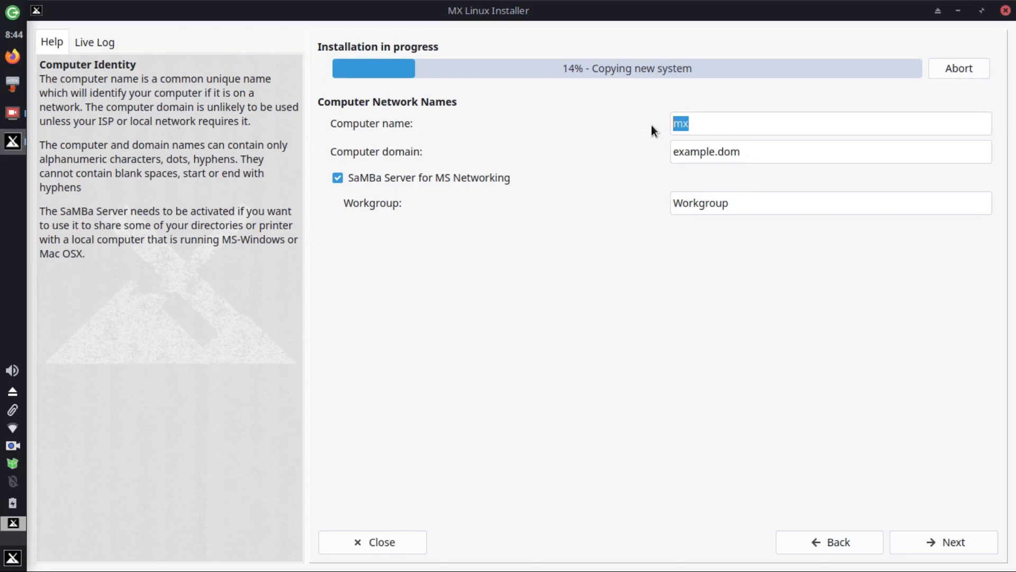
key("End")
type("-lenovo")
key("Tab")
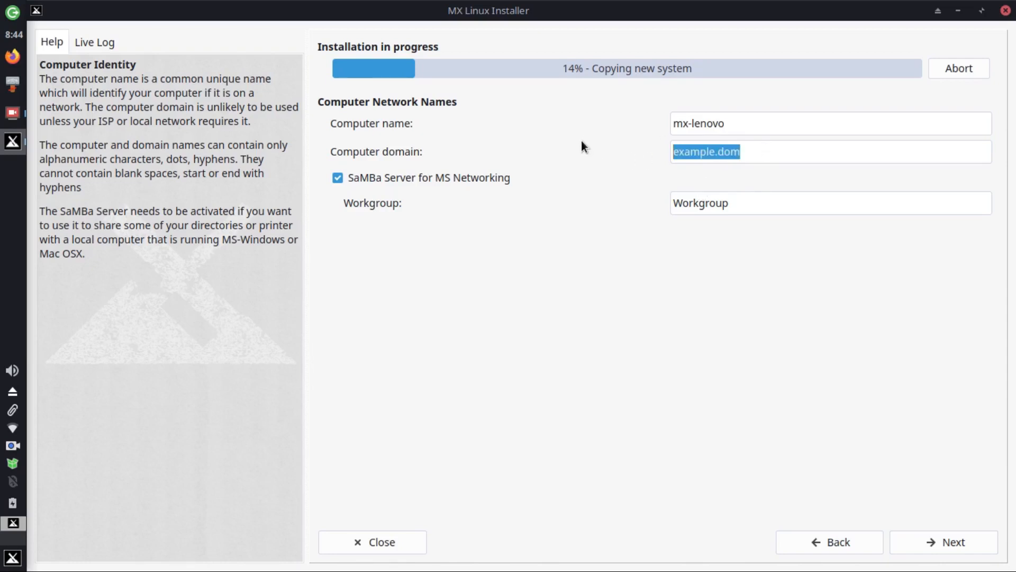
key("BackSpace")
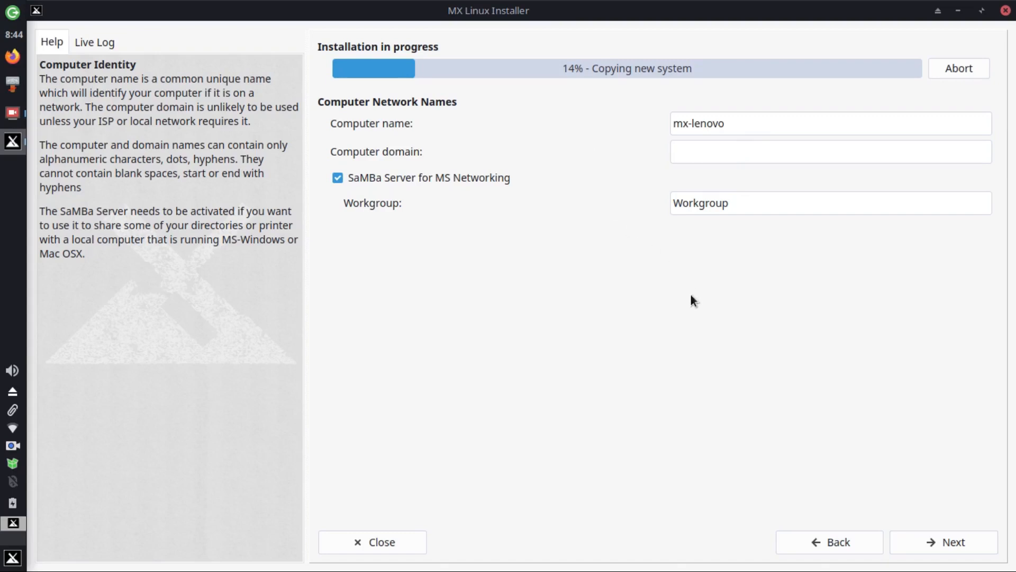
left_click(951, 542)
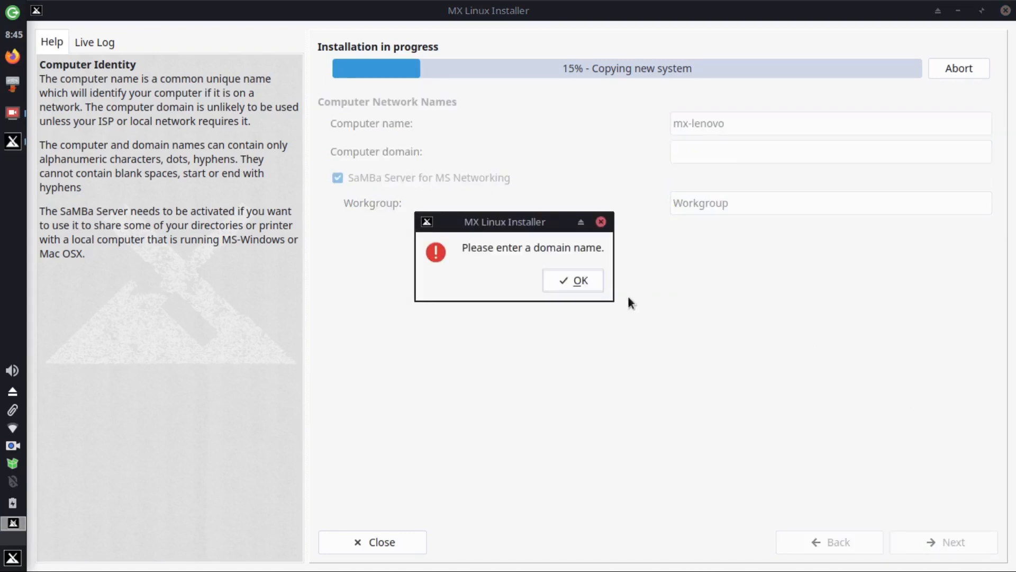
left_click(576, 281)
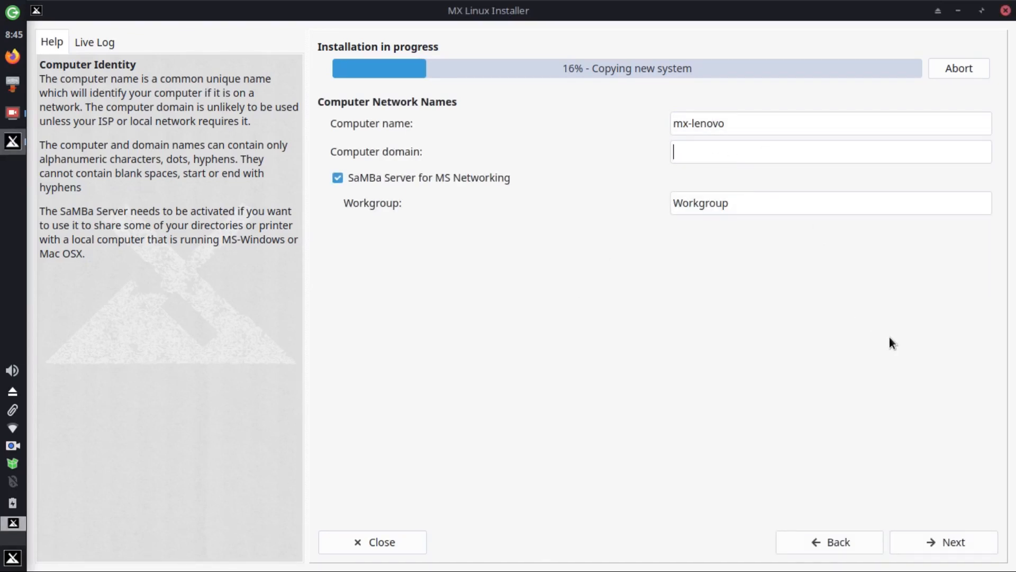
type("domain.com")
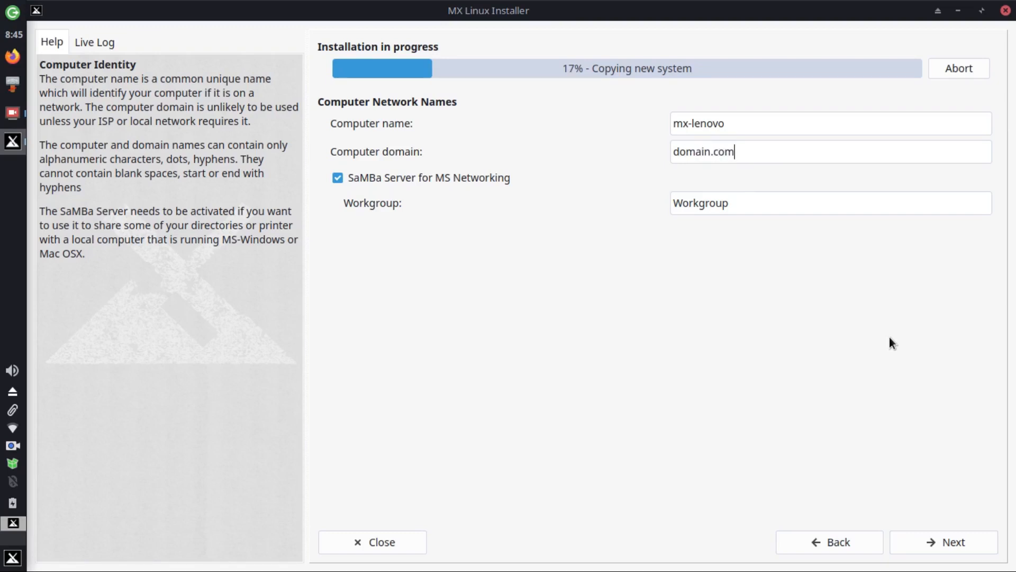
left_click(972, 545)
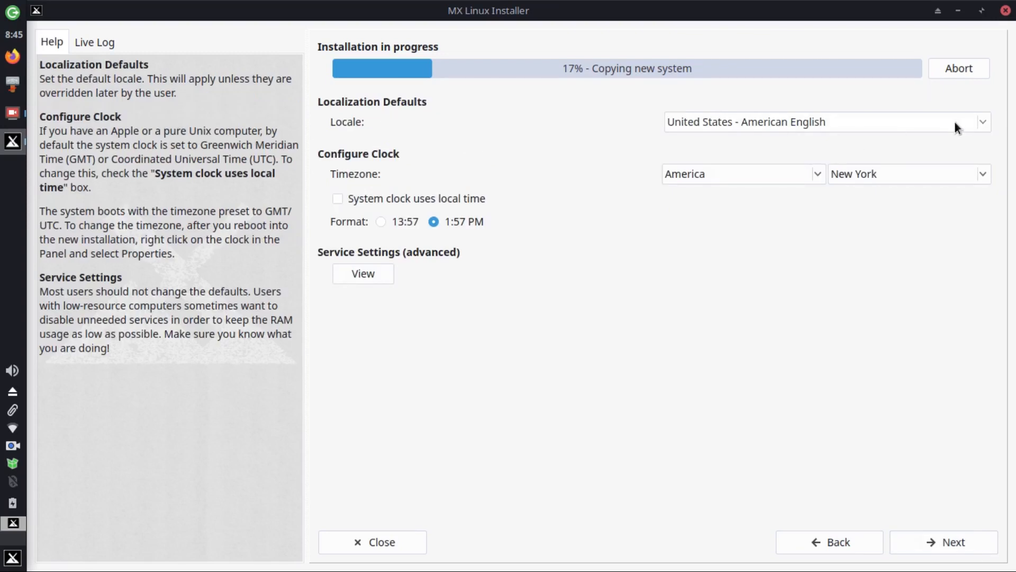
- Keep the United States - American English locale for the moment and set the timezone to Australia, Perth
left_click(982, 123)
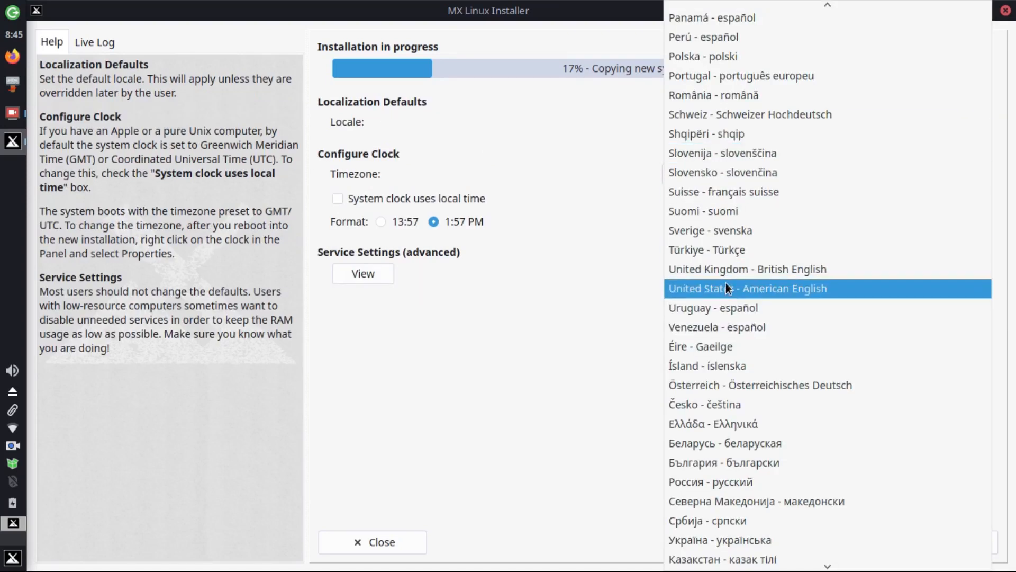
left_click(803, 294)
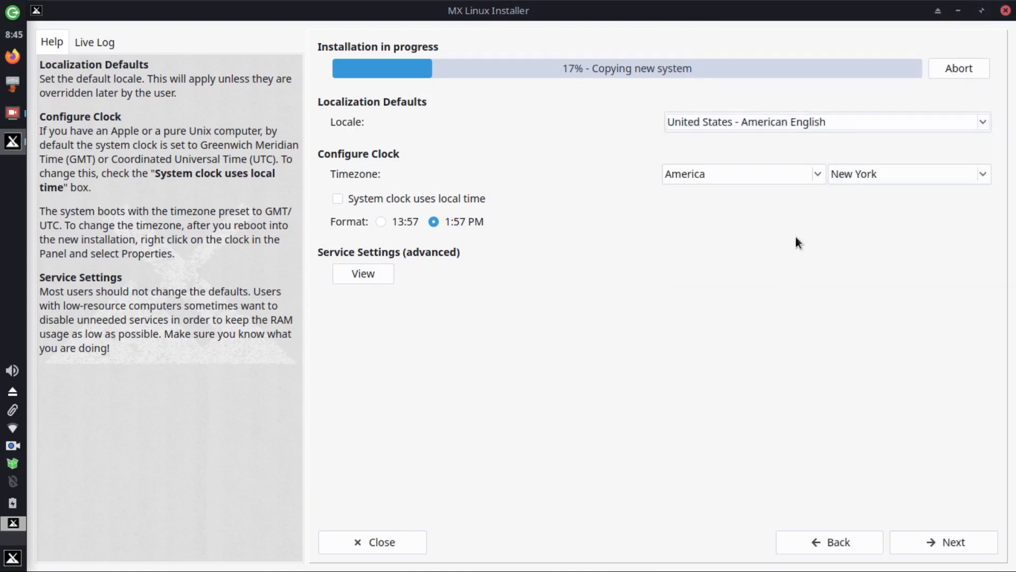
left_click(815, 172)
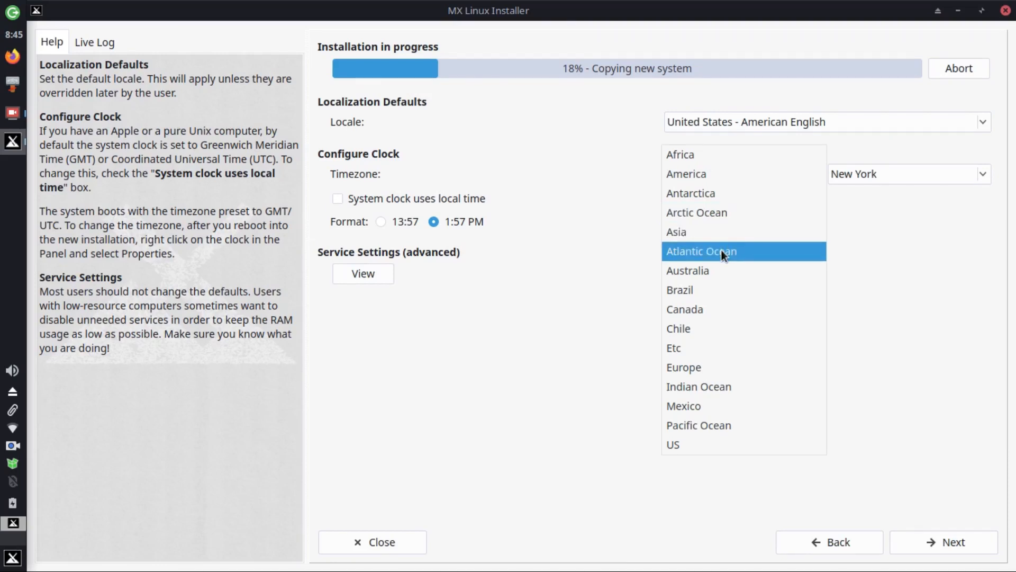
left_click(692, 269)
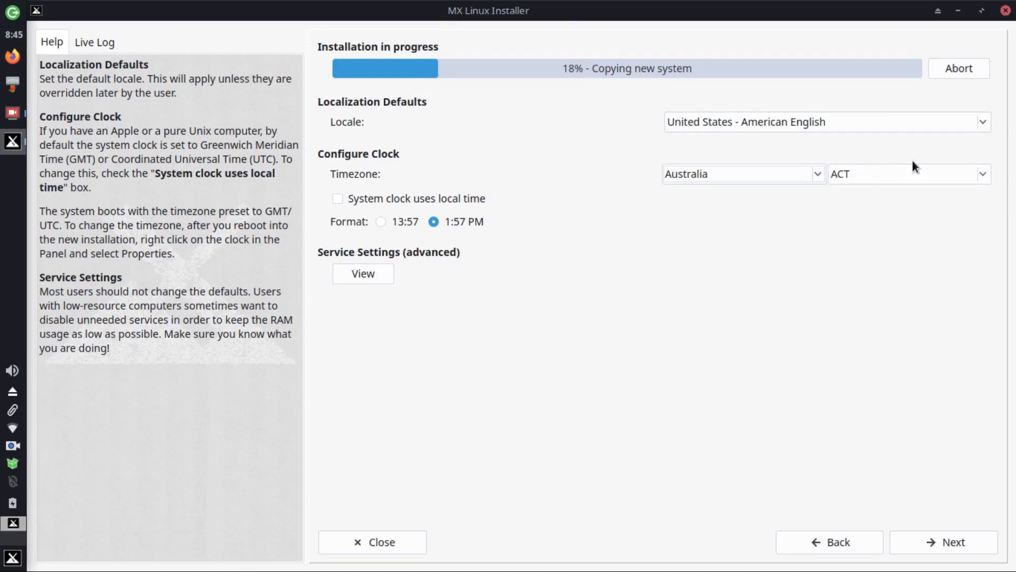
left_click(914, 167)
key("Escape")
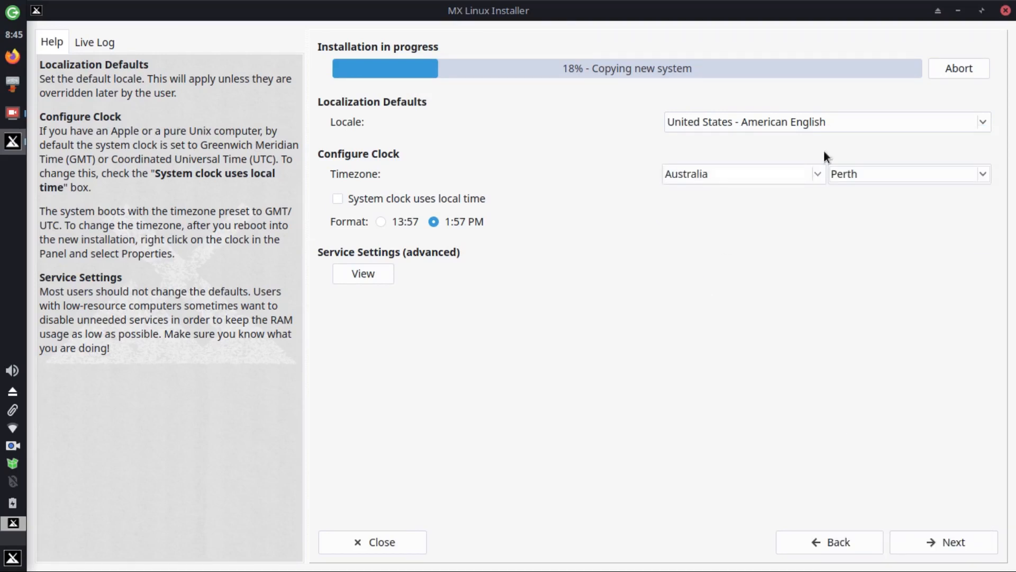
- Set the locale to Australia - Australian English and the clock format to 24-hour (13:57), accepting the localization settings
left_click(982, 121)
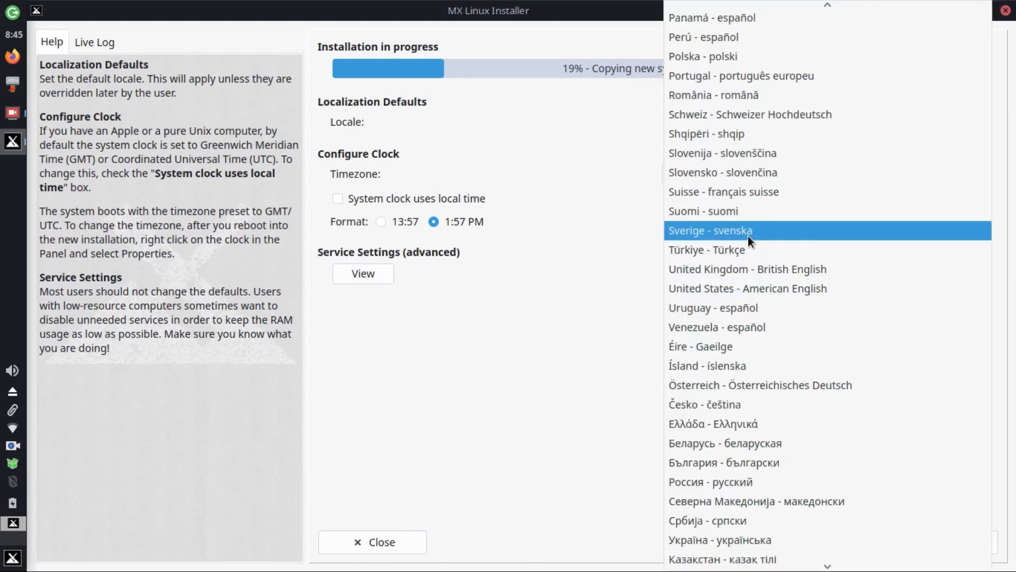
scroll(748, 236, "up", 10)
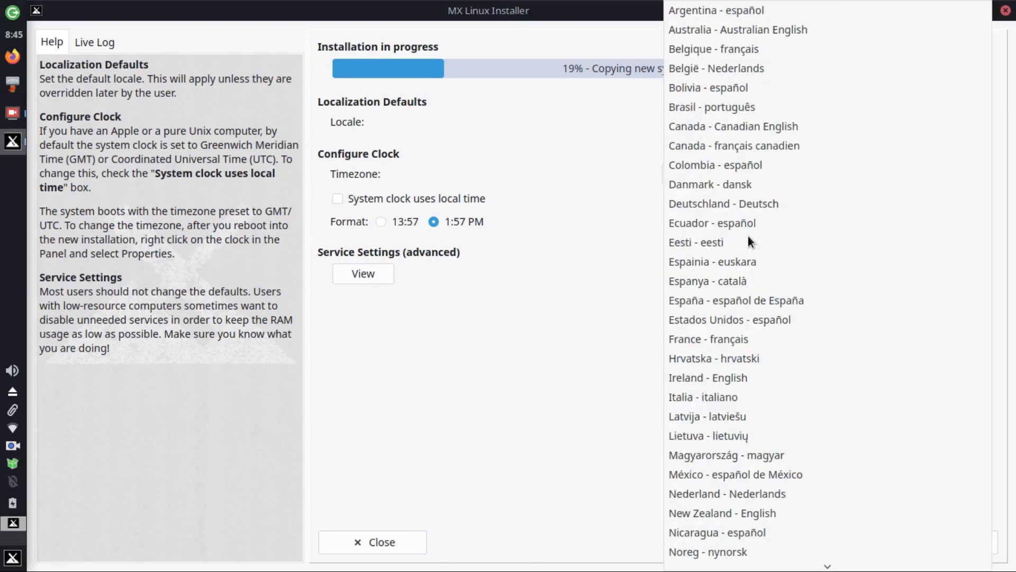
left_click(773, 29)
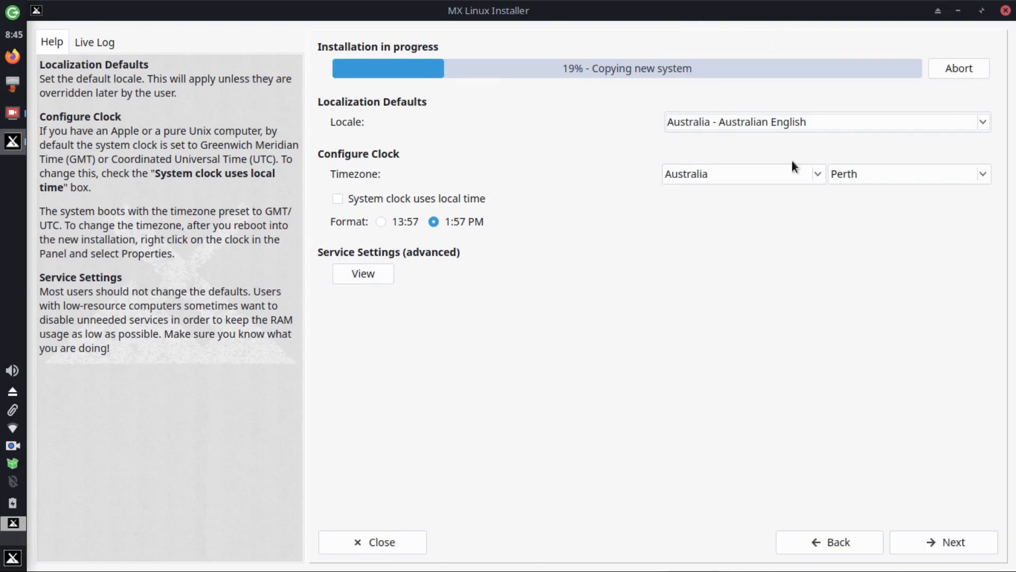
left_click(386, 221)
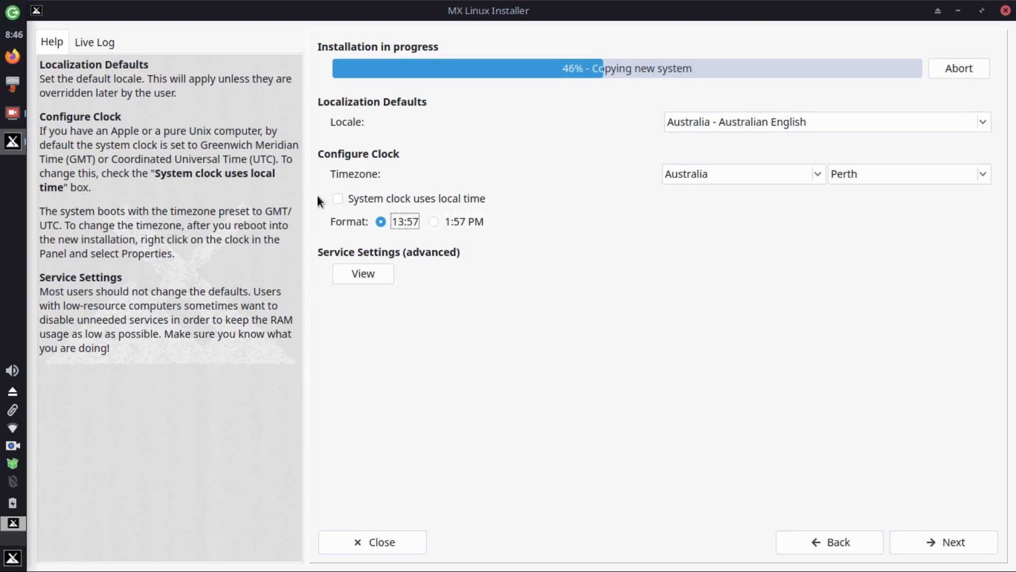
left_click(964, 542)
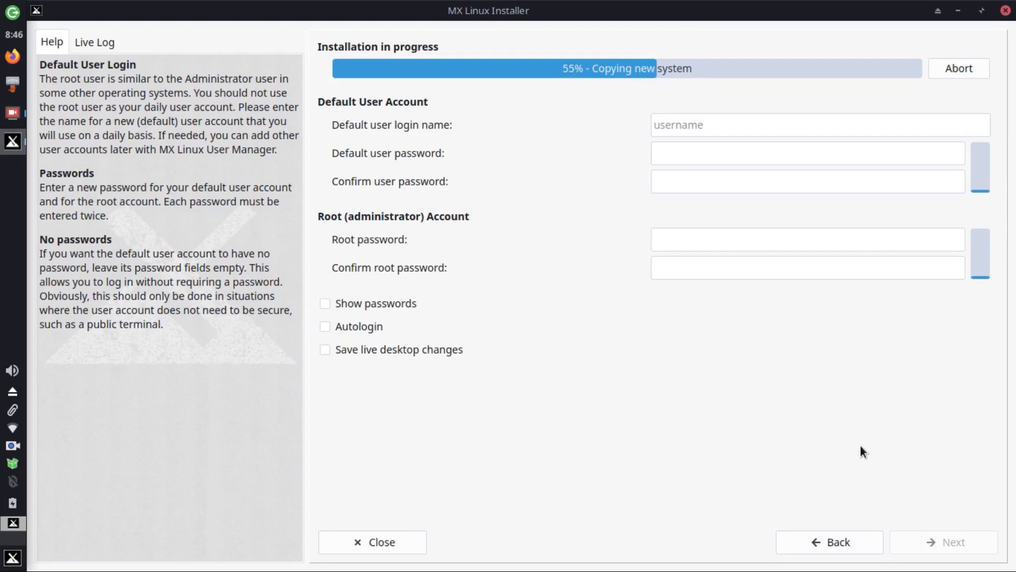
- Enter the default user's login name, and enter and confirm the default user password
type("colin")
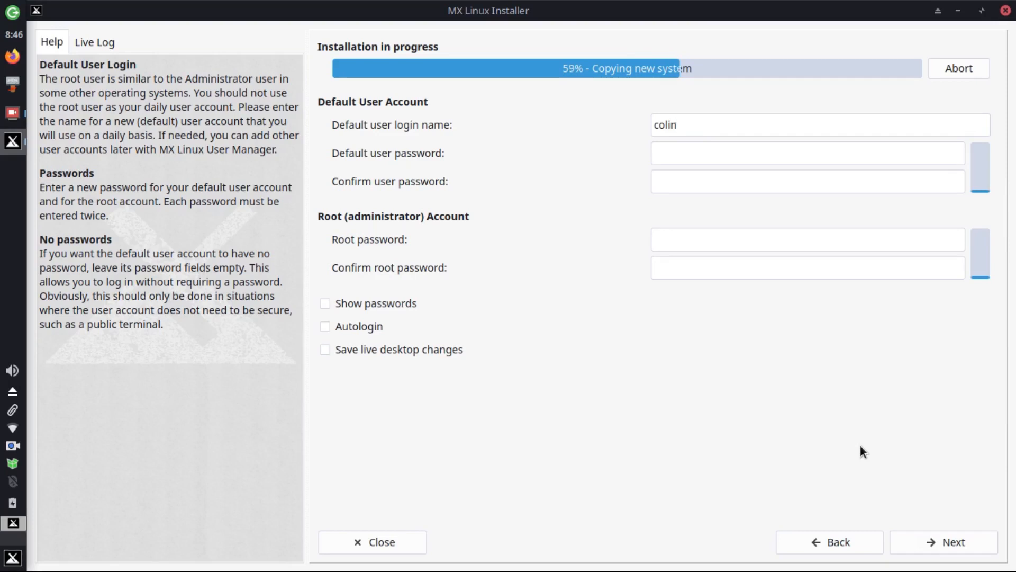
key("Tab")
type("********")
key("Tab")
type("********")
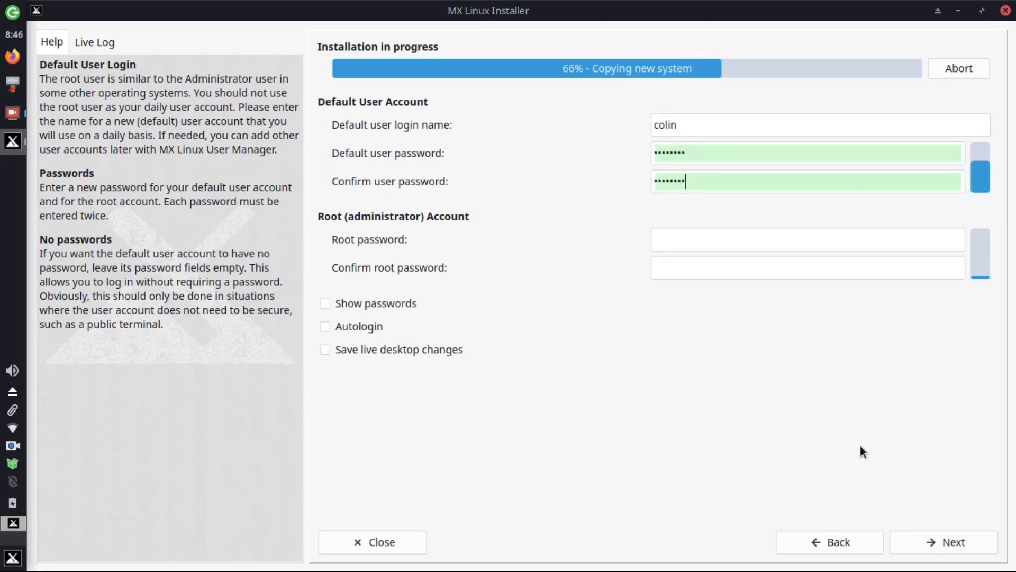
- Enter and confirm the root account password, and continue with the installation
left_click(740, 241)
type("********")
key("Tab")
type("********")
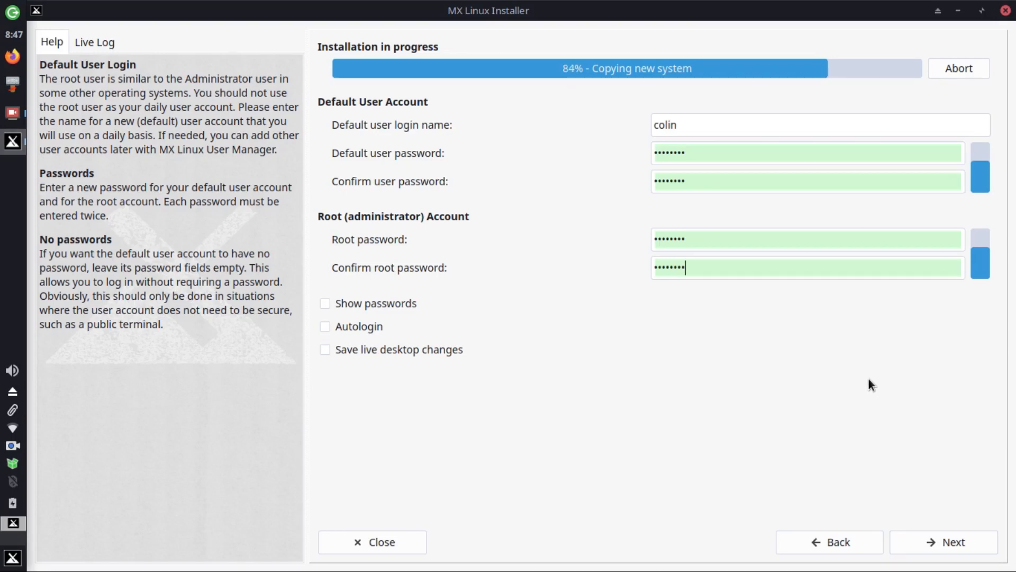
left_click(955, 538)
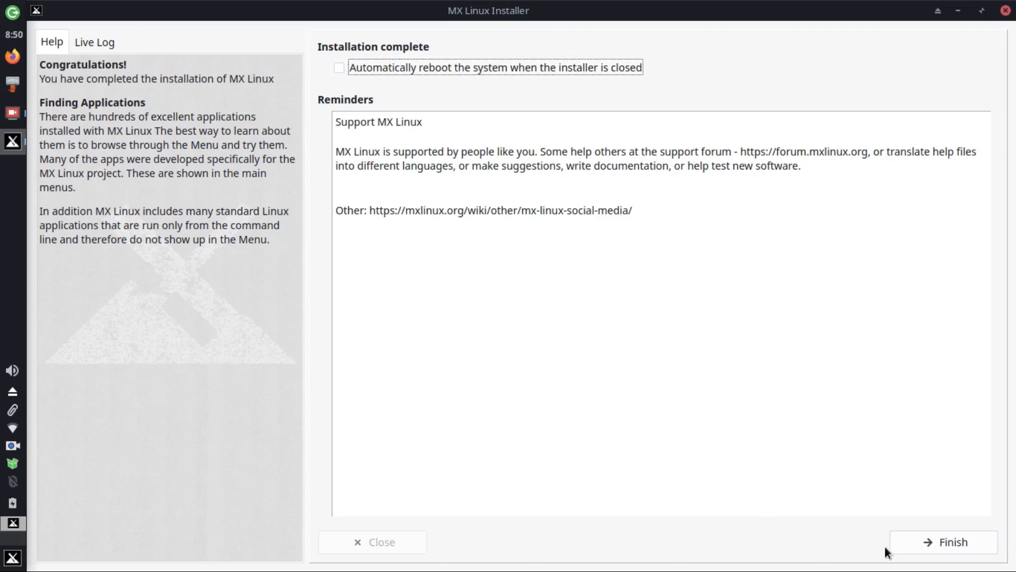
- Finish the completed installer and shut down the live session
left_click(917, 547)
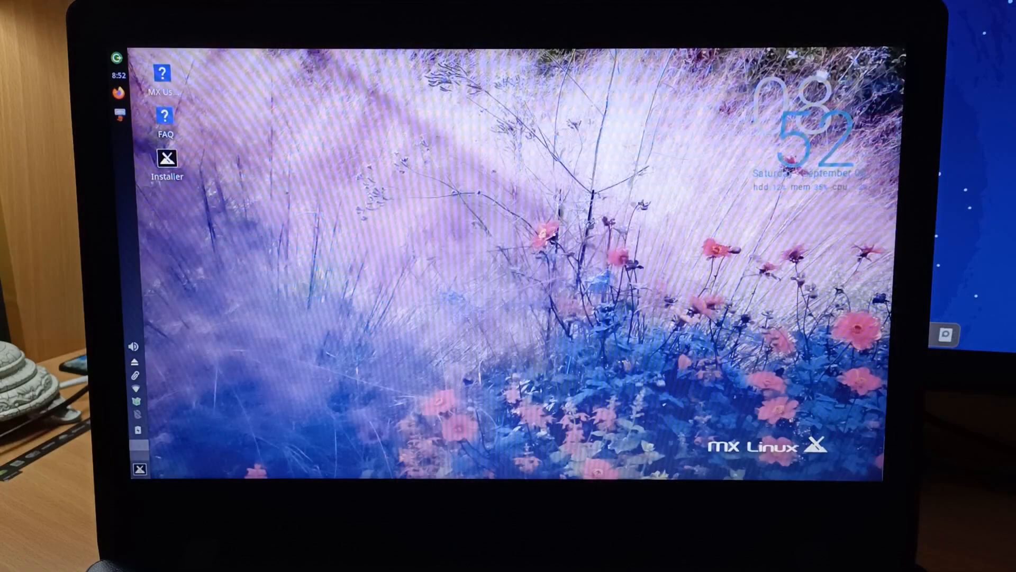
left_click(140, 470)
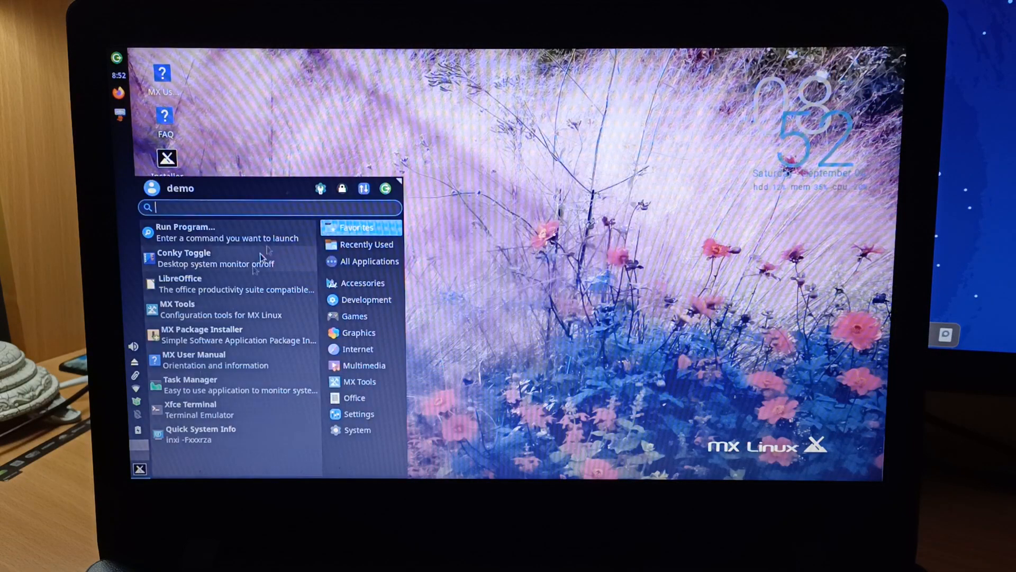
left_click(383, 189)
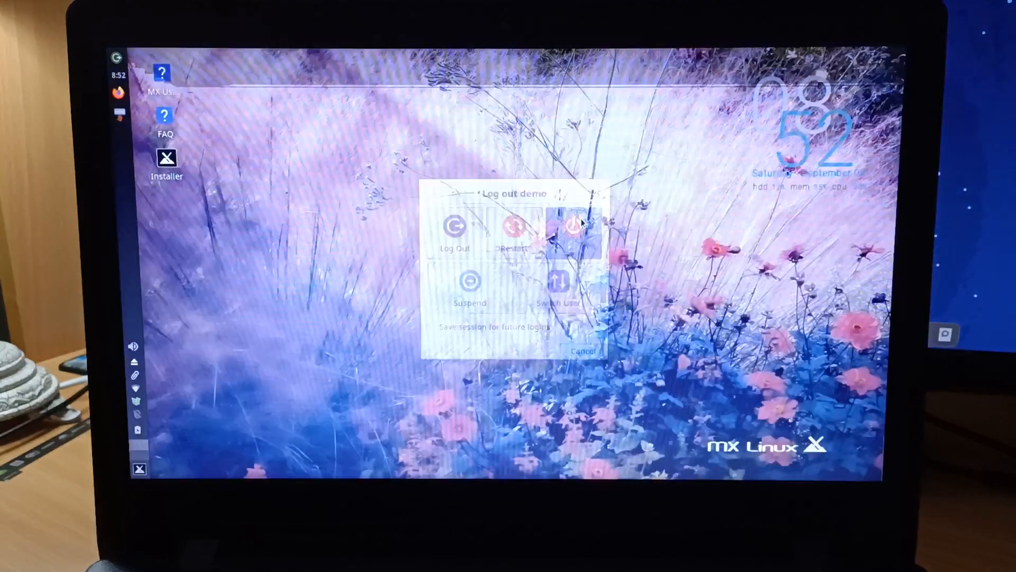
left_click(580, 222)
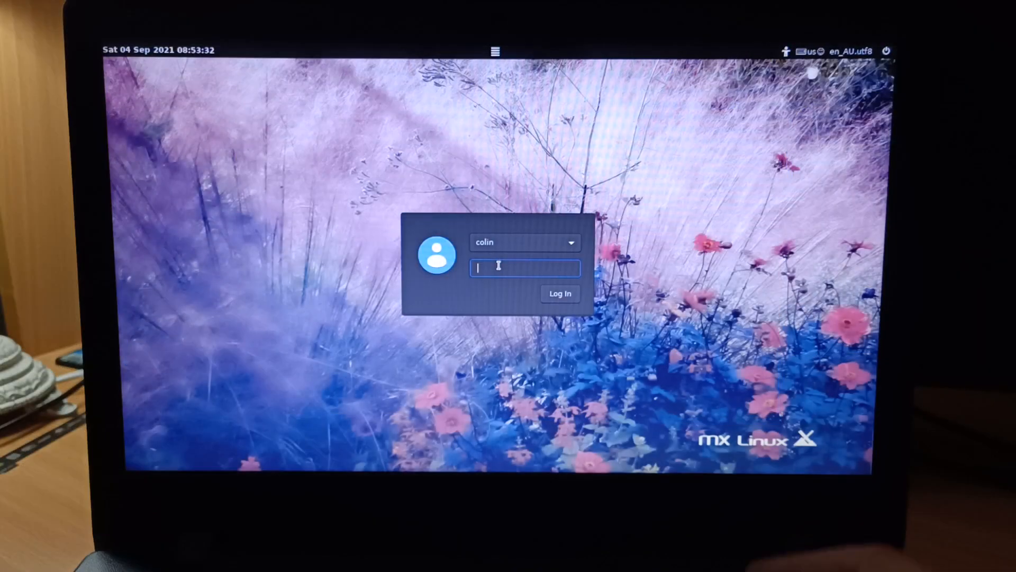
- Log in to the newly installed system by entering the user's account password
type("••")
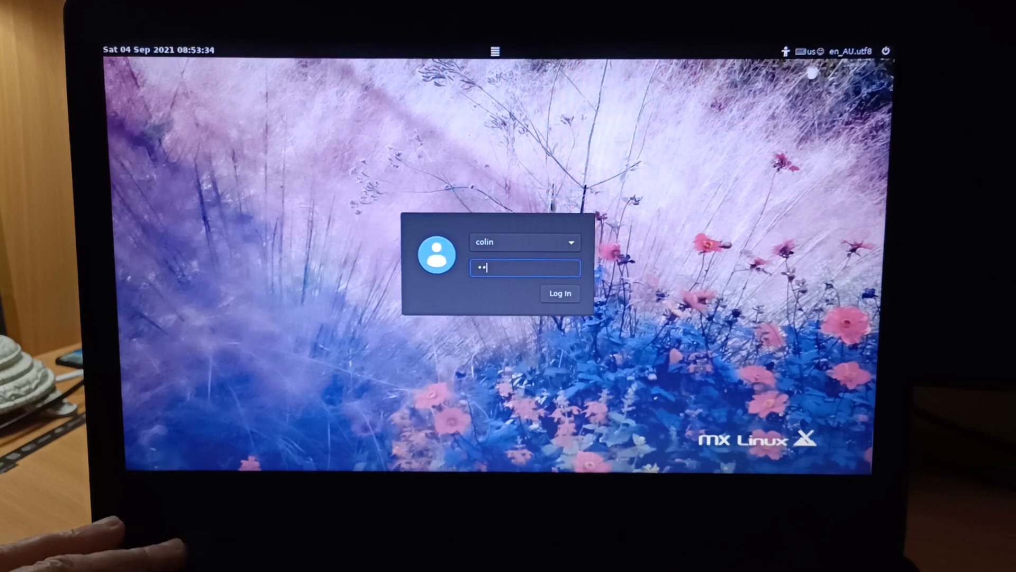
type("••••••")
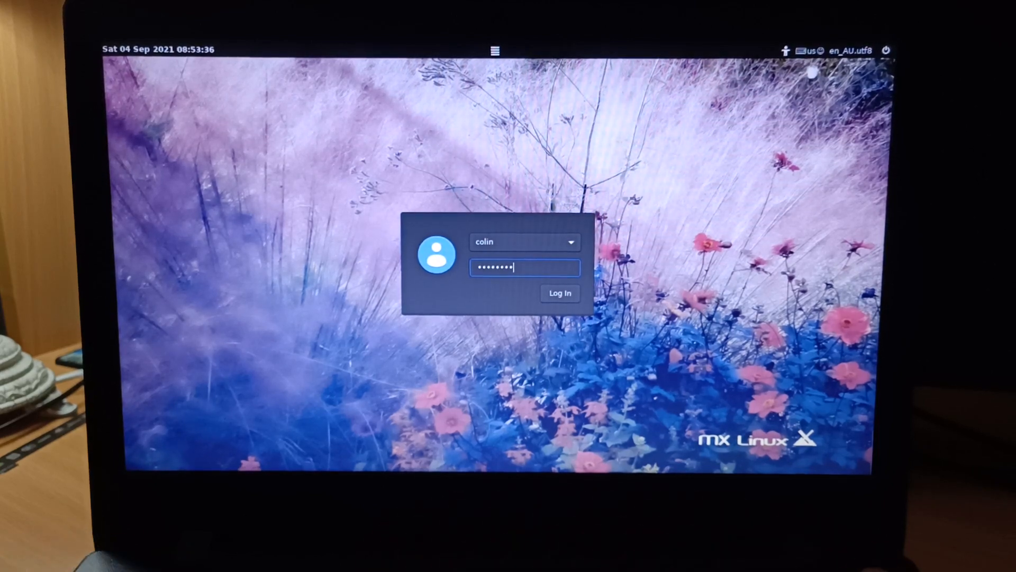
key("Return")
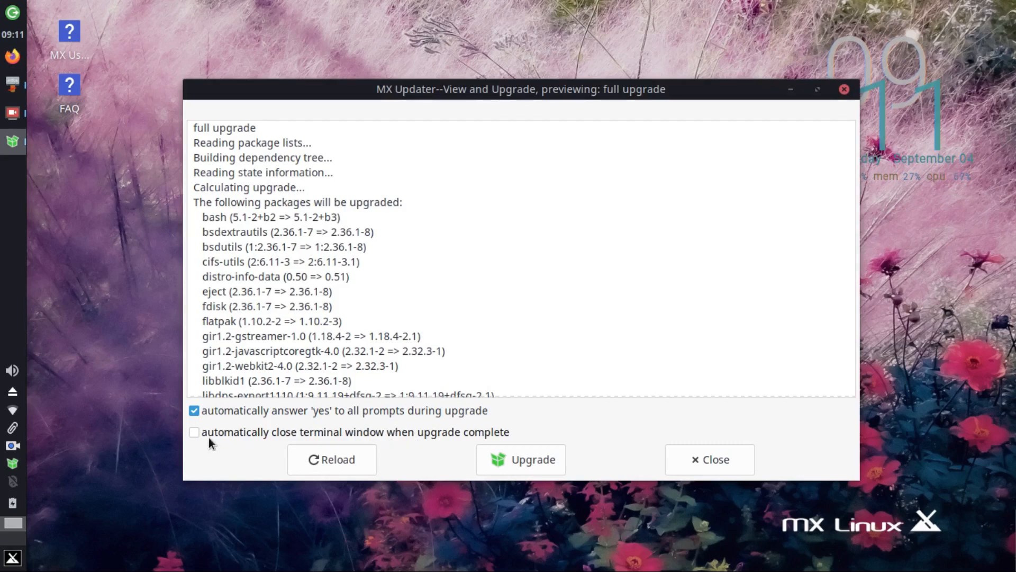
- Start the full upgrade with the terminal window closing automatically on completion, and authenticate with the account password
left_click(193, 432)
left_click(548, 458)
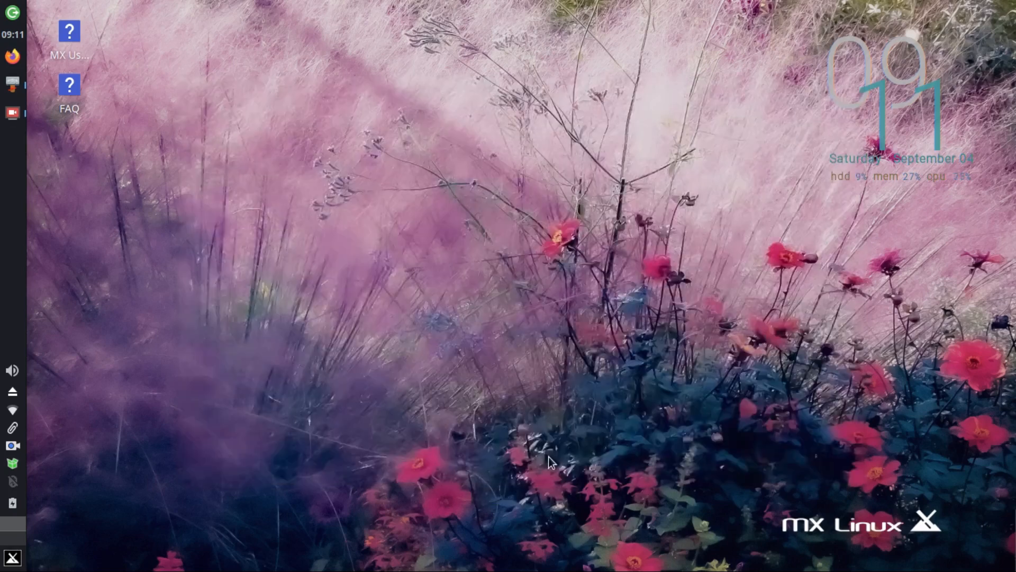
type("••")
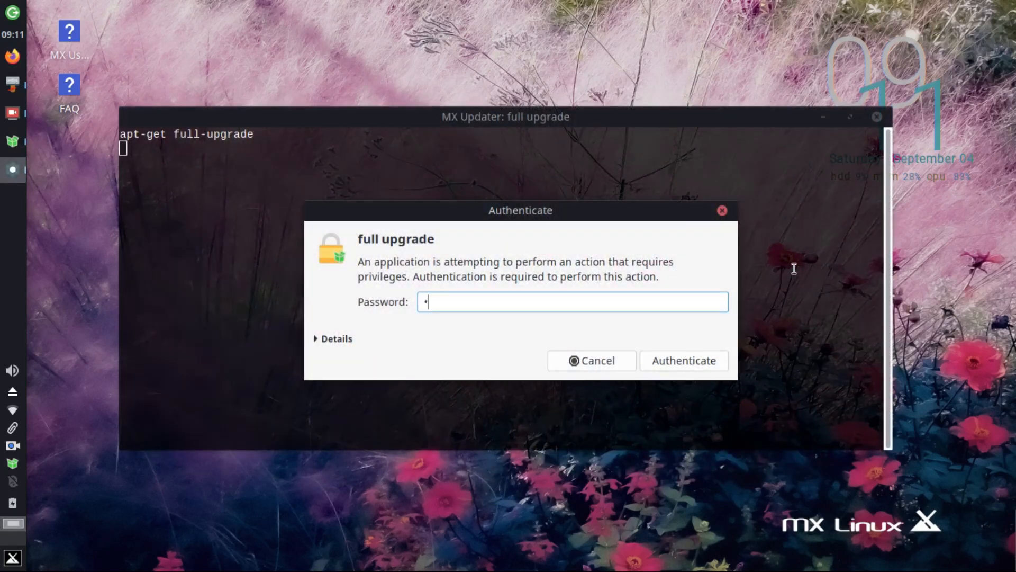
type("••••••")
key("Return")
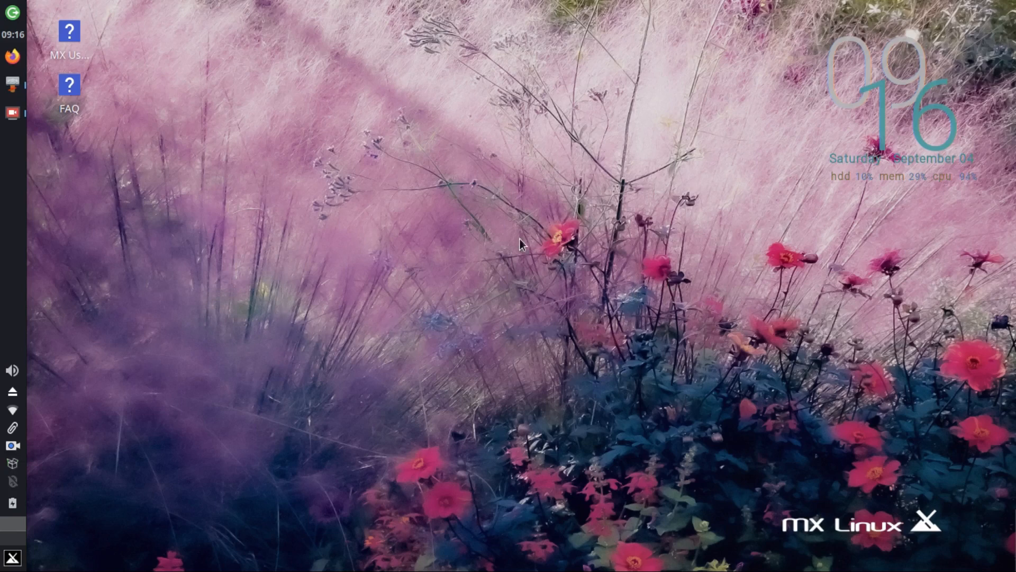
- Toggle the Conky desktop system monitor off and back on
left_click(13, 557)
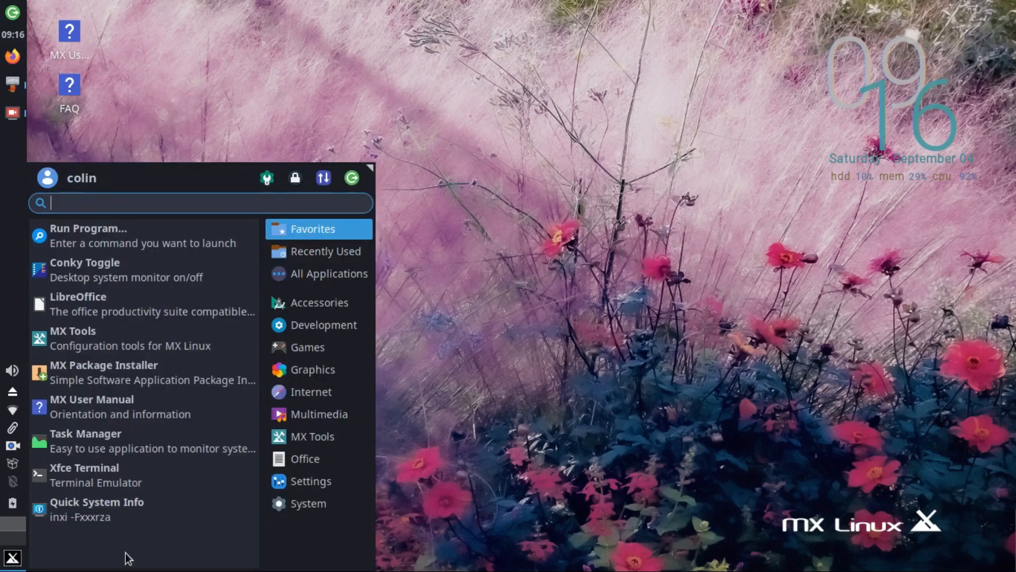
left_click(122, 269)
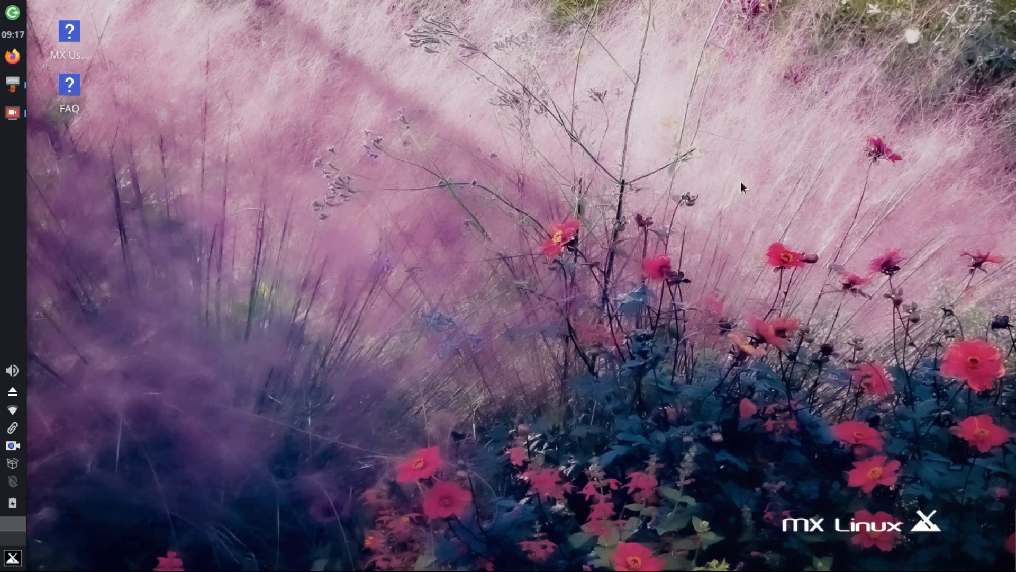
left_click(4, 565)
left_click(134, 270)
- Search the applications for conky, launch MX Conky, and dismiss the data update notice
left_click(13, 557)
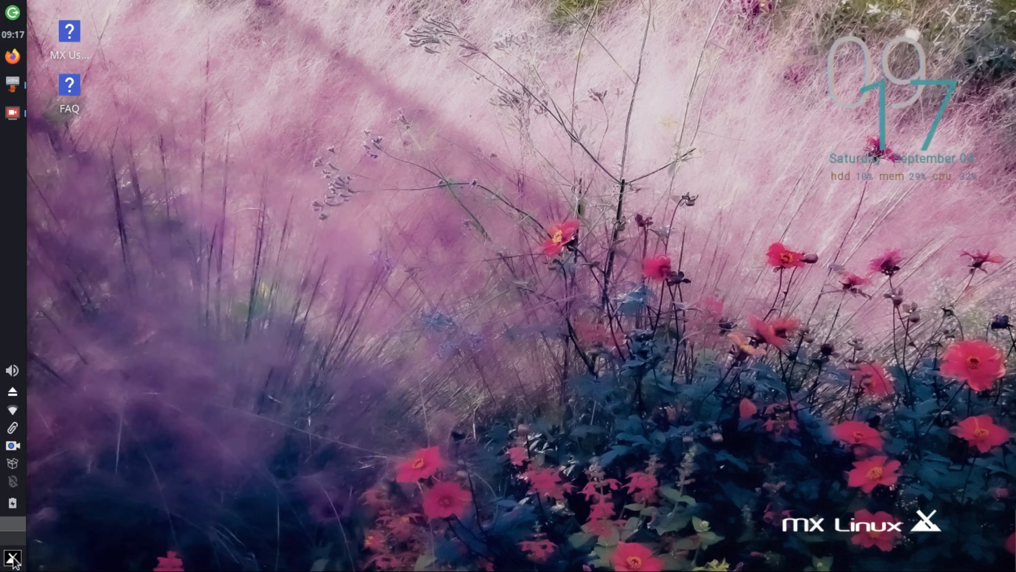
left_click(279, 460)
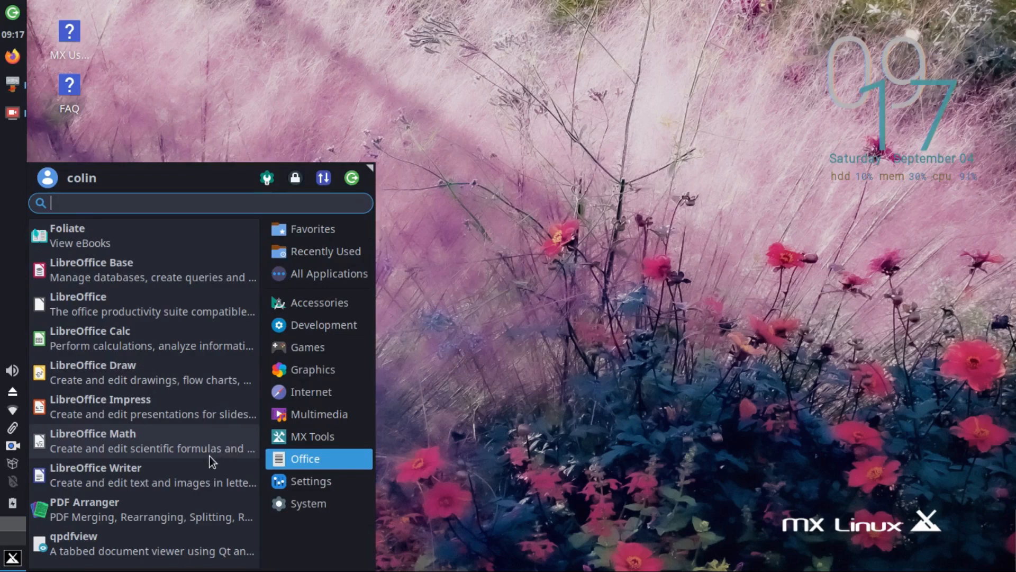
type("conky")
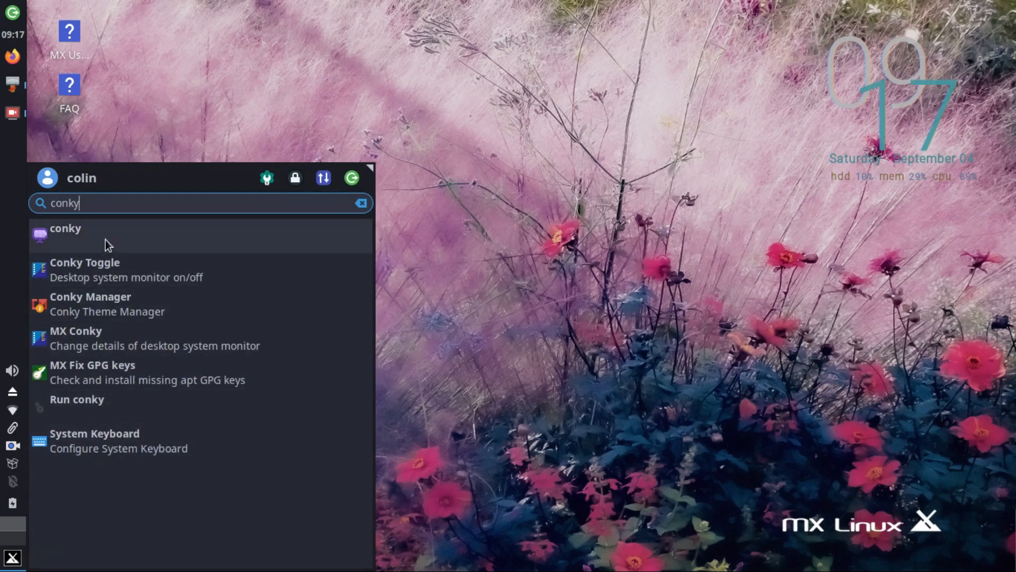
left_click(103, 354)
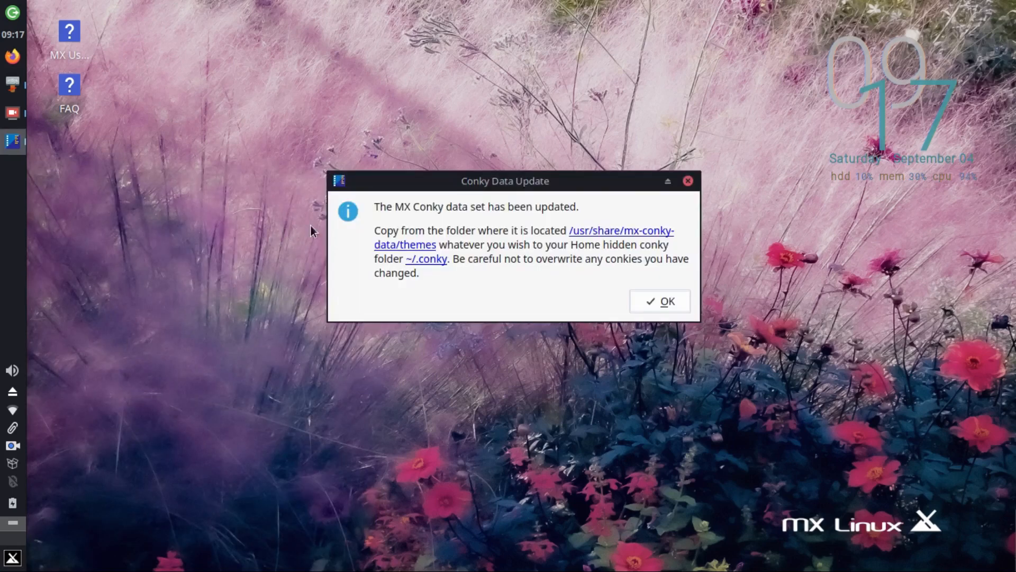
left_click(657, 298)
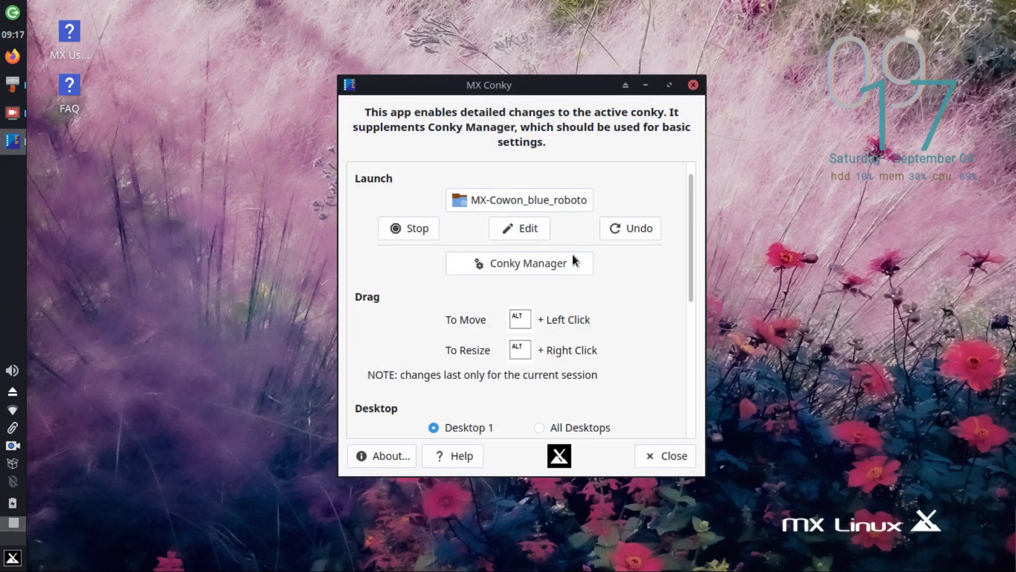
- Set the Default color of the active conky to a pinkish off-white, #F4E8E8
scroll(635, 279, "down", 5)
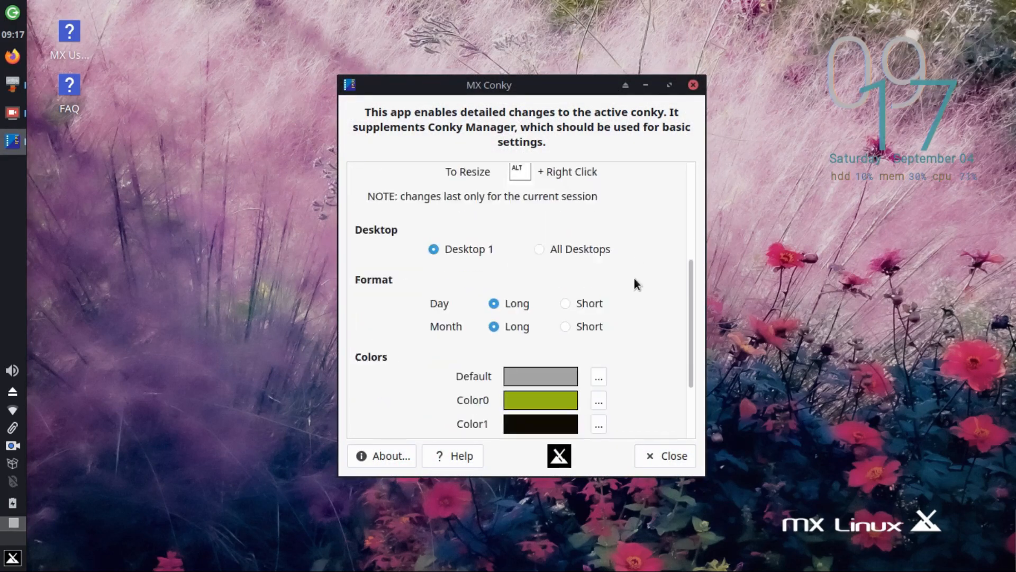
scroll(635, 278, "up", 1)
scroll(634, 278, "down", 1)
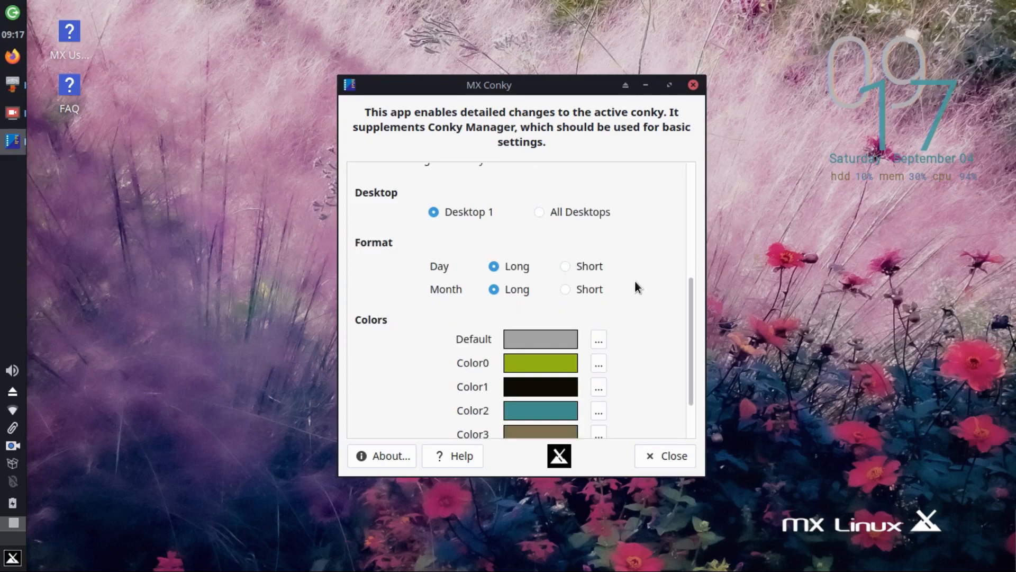
scroll(635, 287, "down", 1)
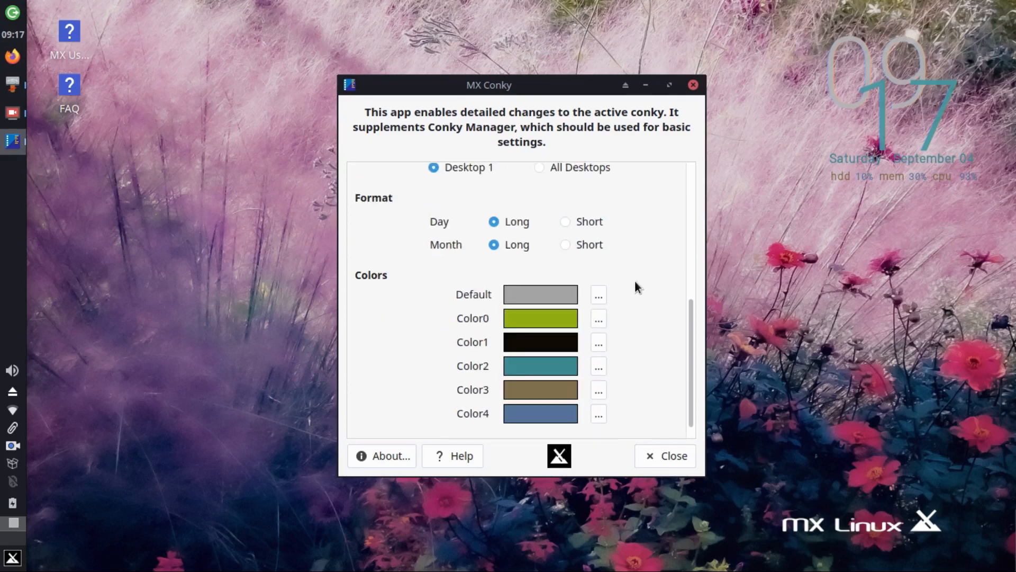
left_click(596, 296)
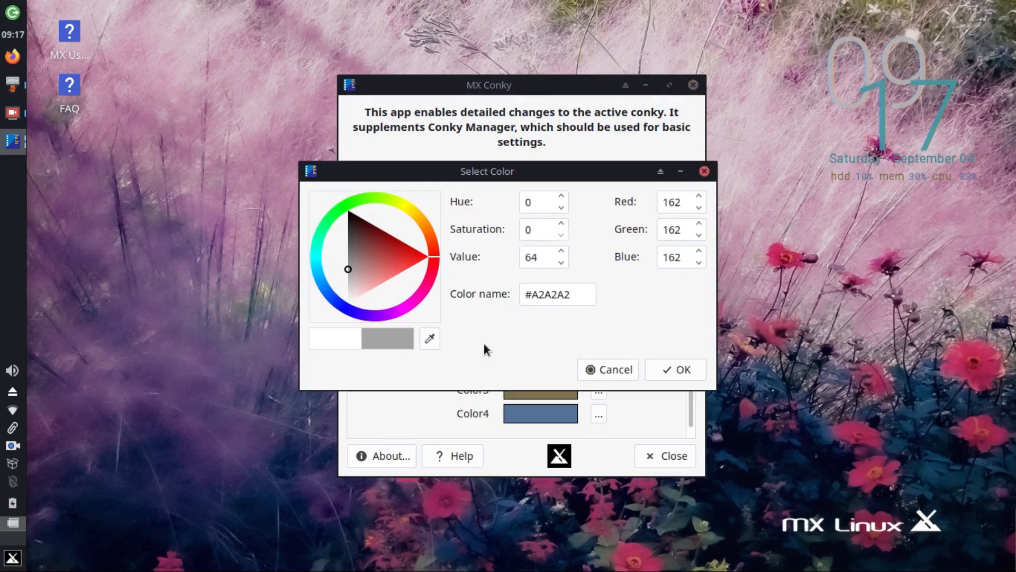
left_click(595, 369)
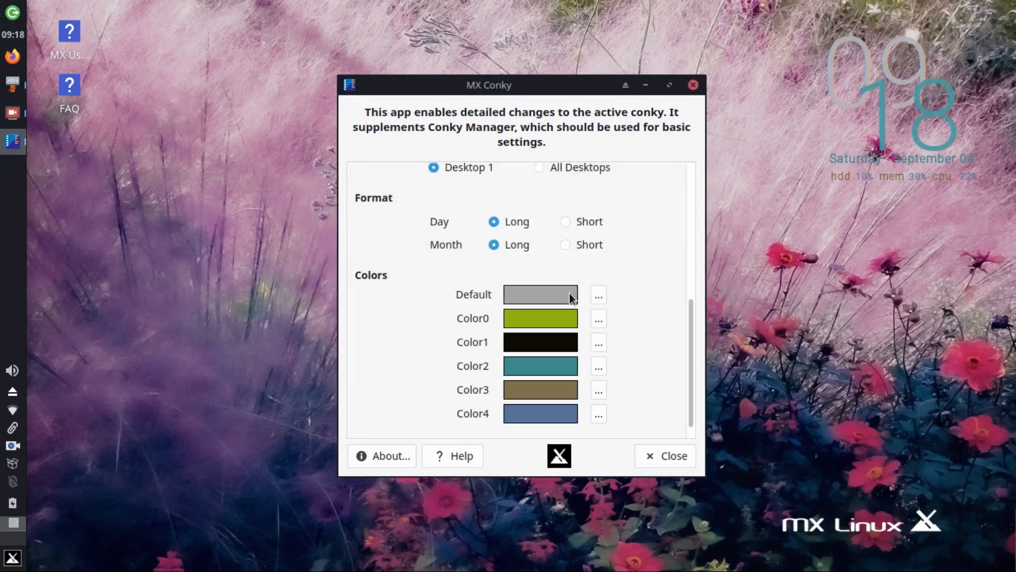
left_click(599, 297)
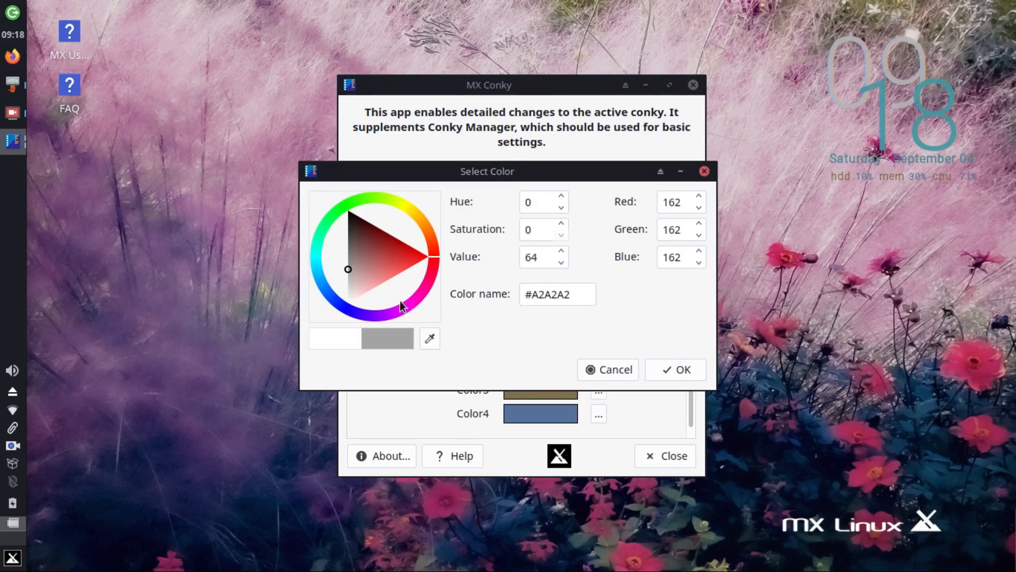
left_click(352, 297)
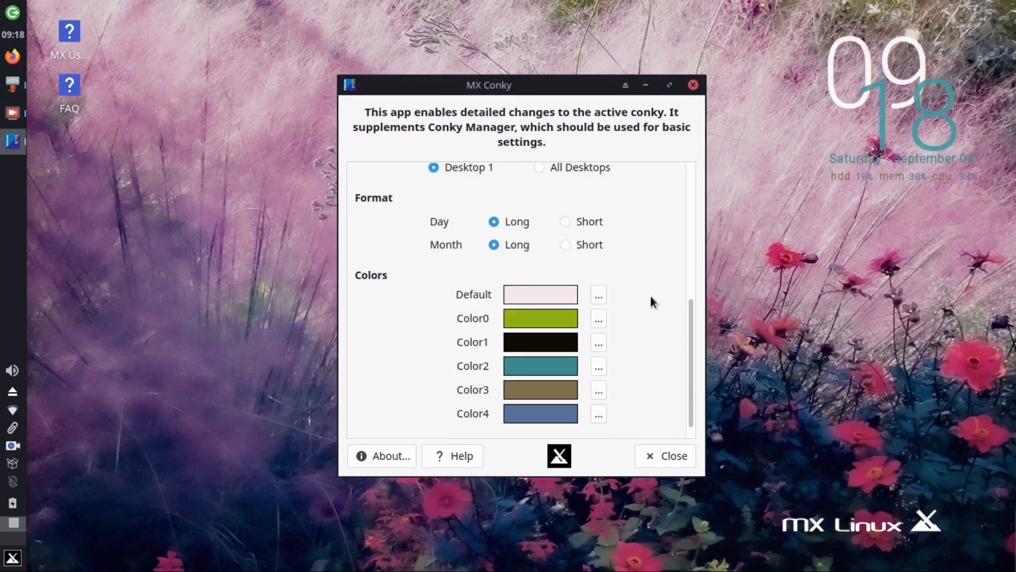
- Change the conky's Color2 to bright yellow, #ECEC05
left_click(599, 366)
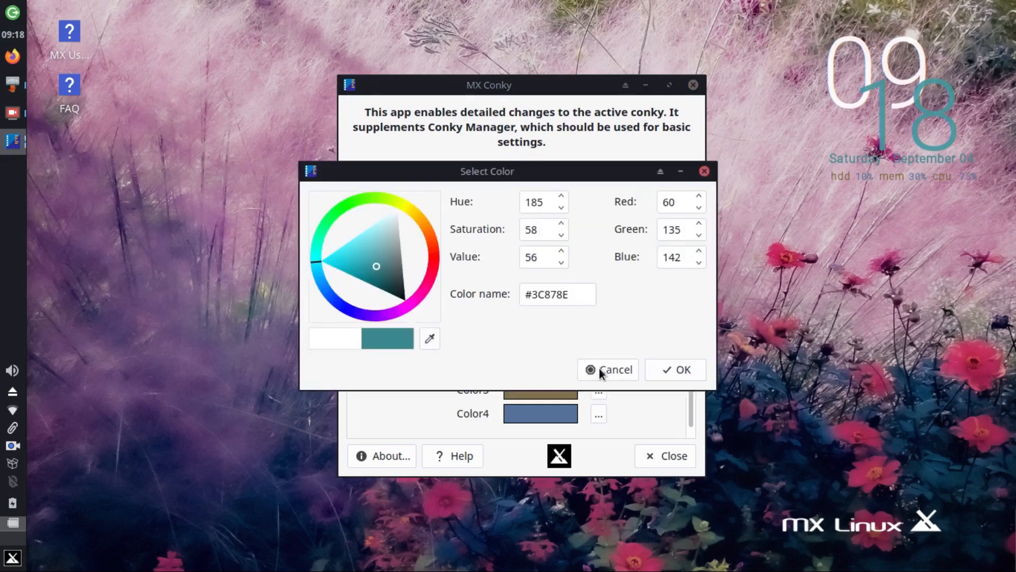
left_click(405, 205)
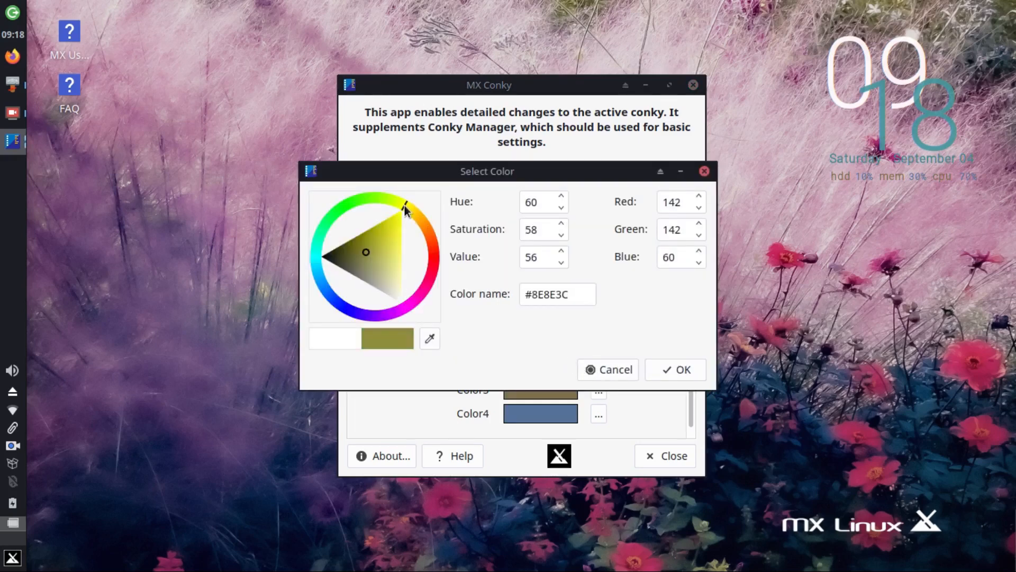
left_click(396, 215)
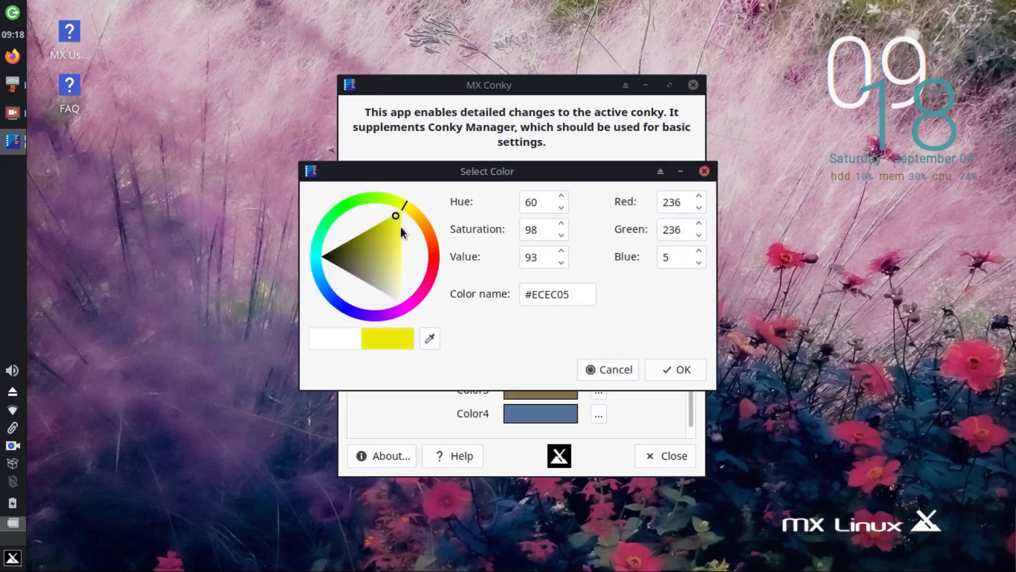
left_click(670, 369)
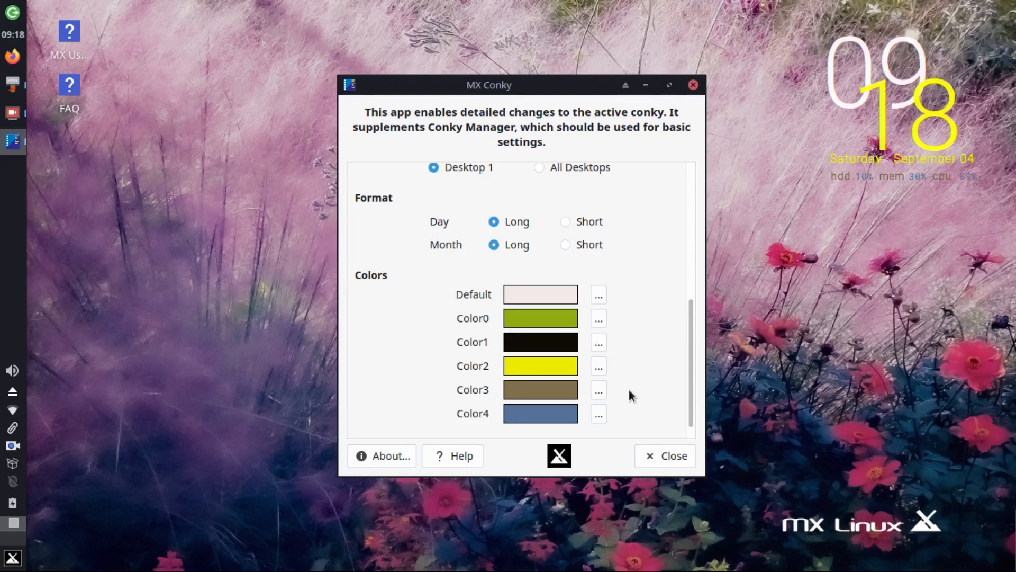
- Change the conky's Color3, used for the hdd, mem and cpu labels, to near-black
left_click(597, 390)
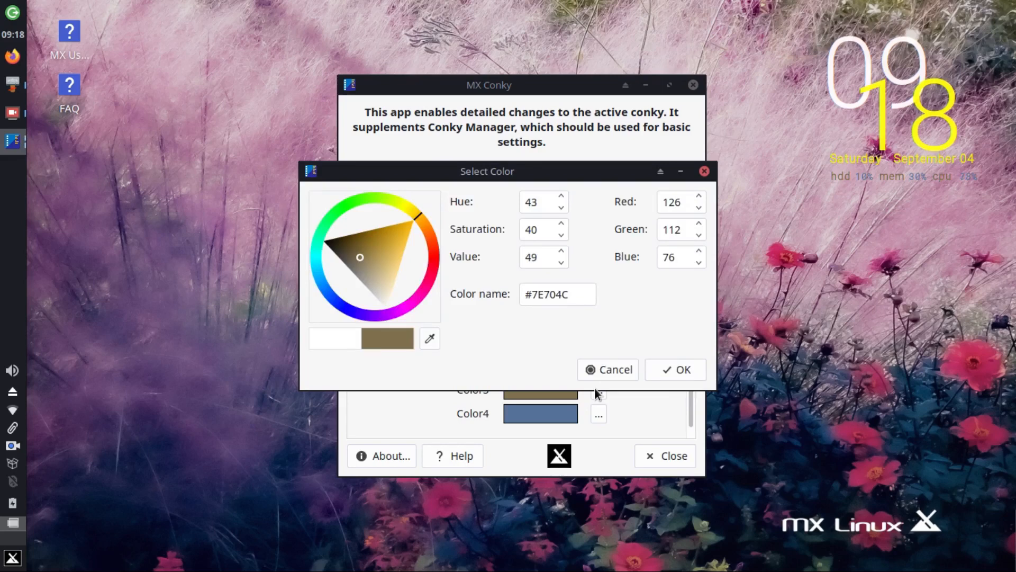
left_click(328, 244)
left_click(677, 370)
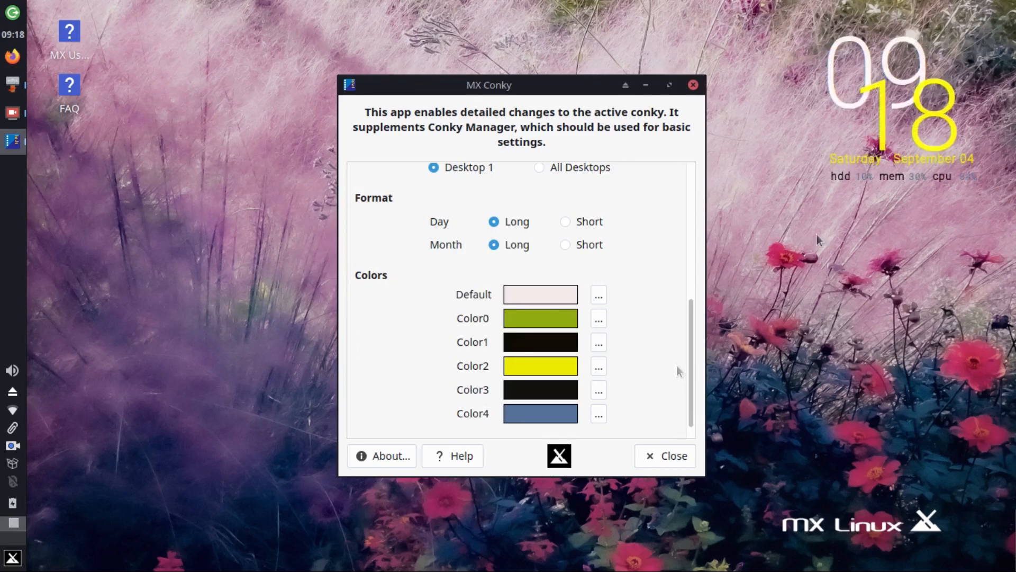
- Change the conky's Color4, used for the hdd, mem and cpu percentages, to bright yellow, #FDF607
left_click(599, 414)
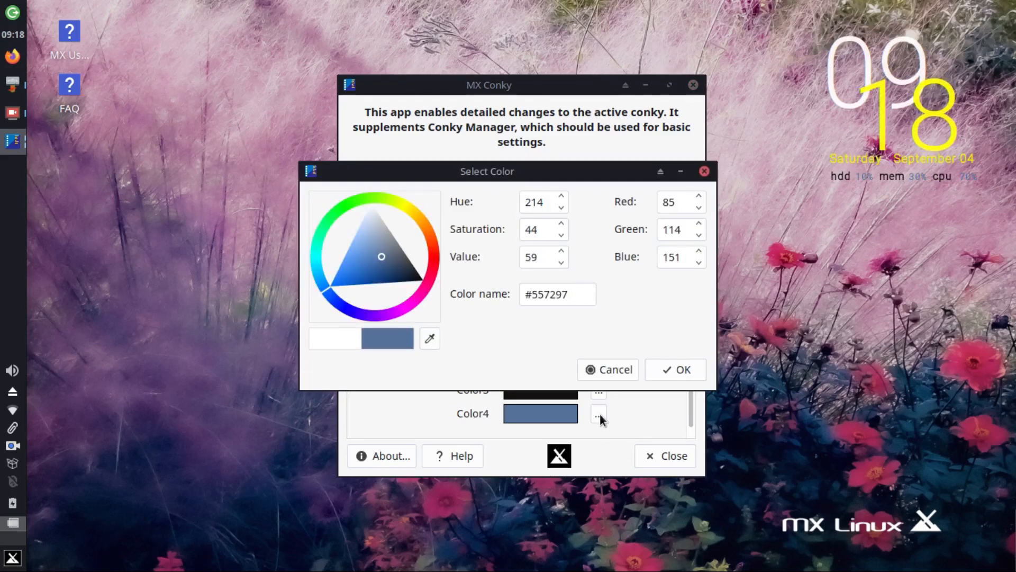
left_click(411, 205)
left_click(399, 220)
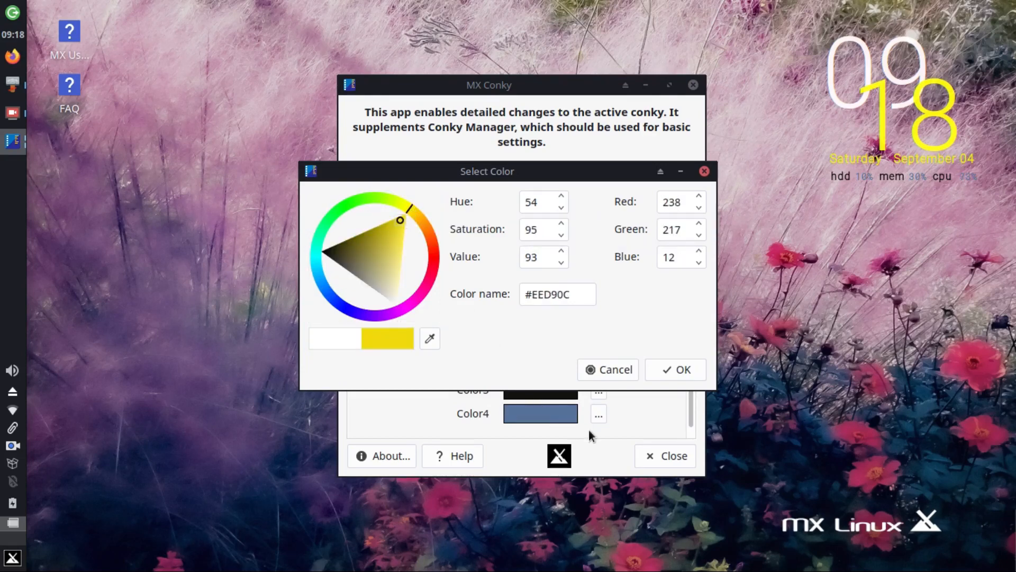
left_click(407, 206)
left_click(400, 214)
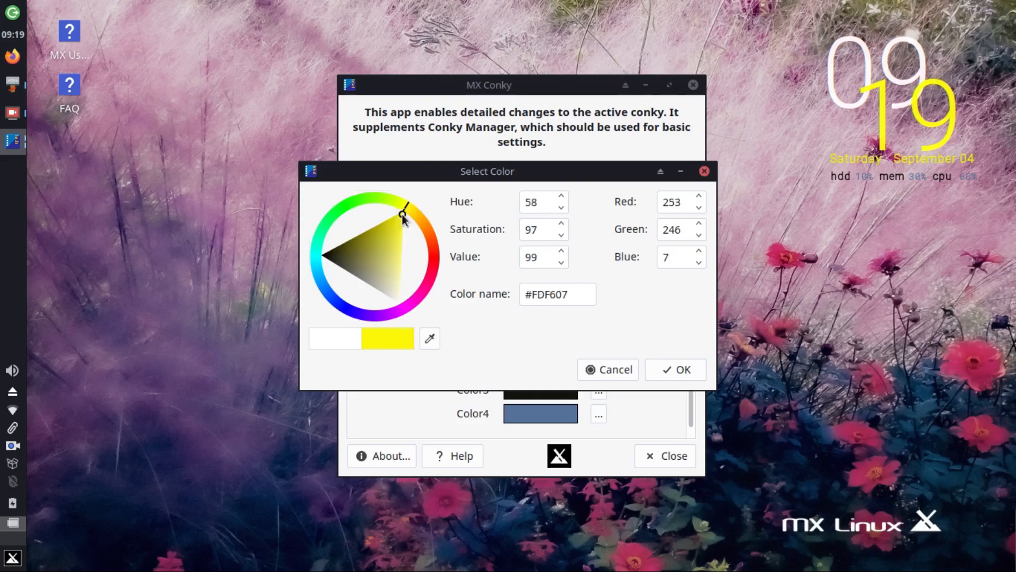
left_click(671, 370)
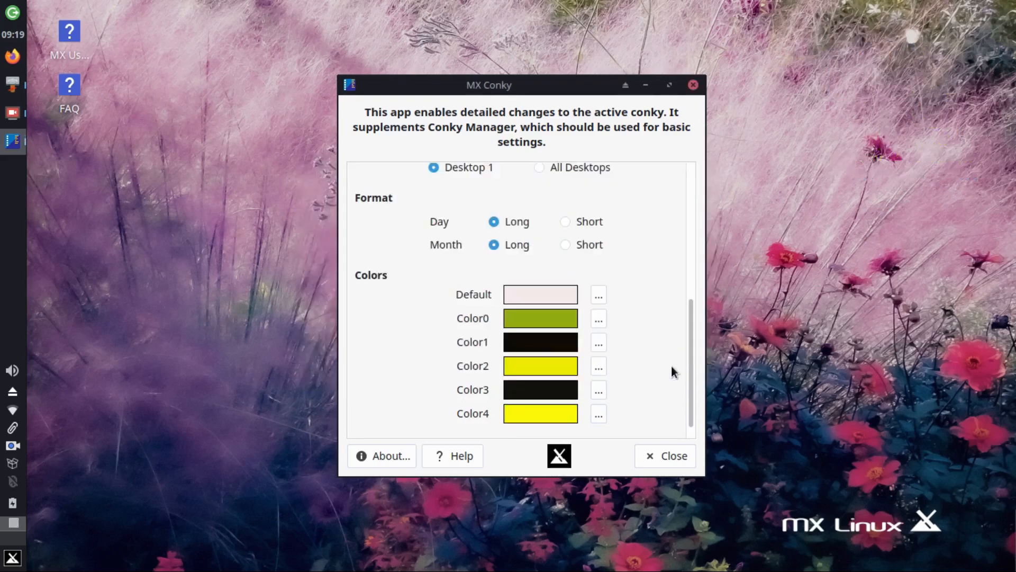
- Change the conky's Color2 to a strong blue, #1740EE
left_click(600, 366)
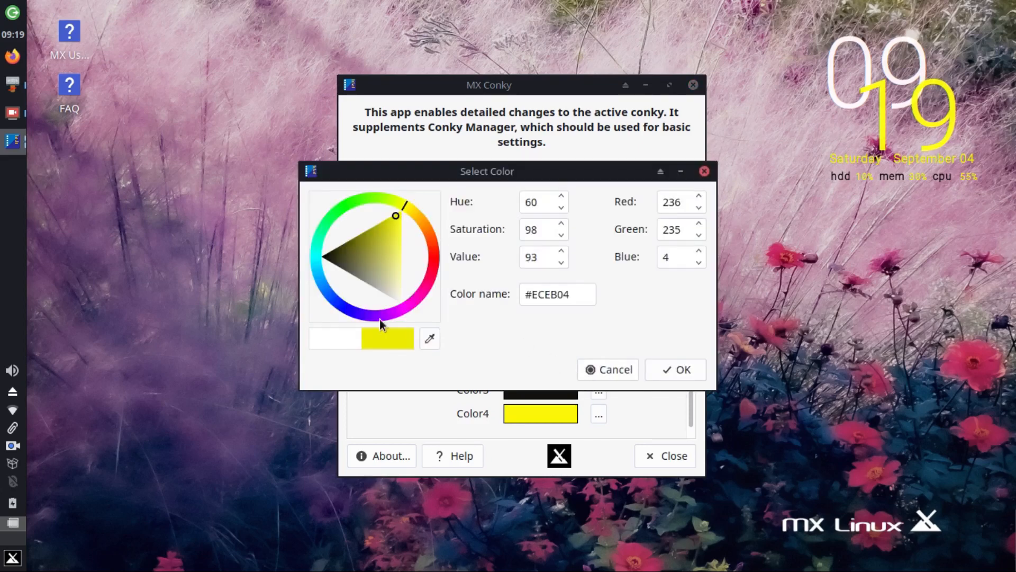
left_click(336, 300)
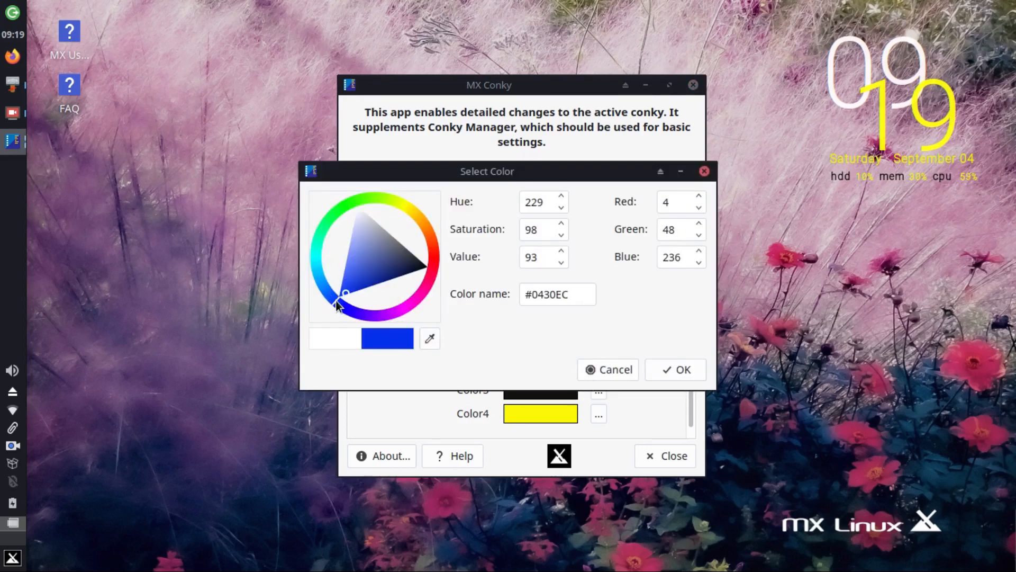
left_click(347, 272)
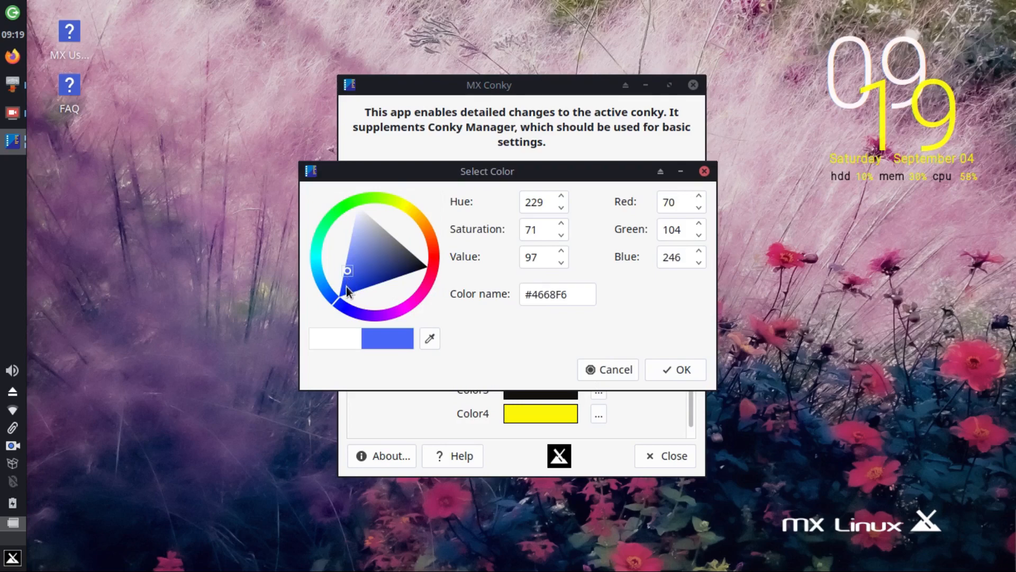
left_click(346, 287)
left_click(674, 371)
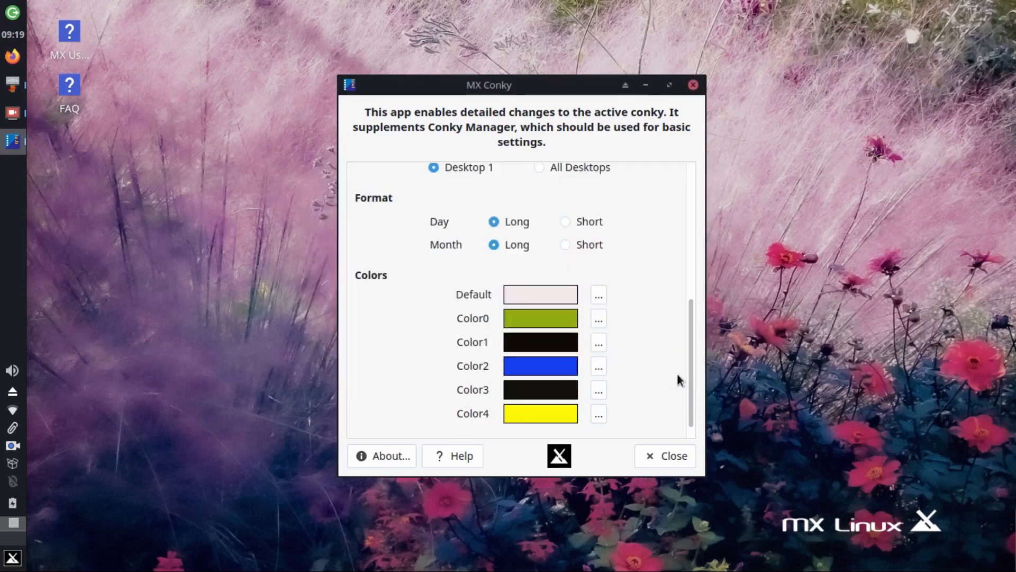
- Change the conky's Color2, used for the minutes and date, to near-white, #F5F5F9
left_click(599, 366)
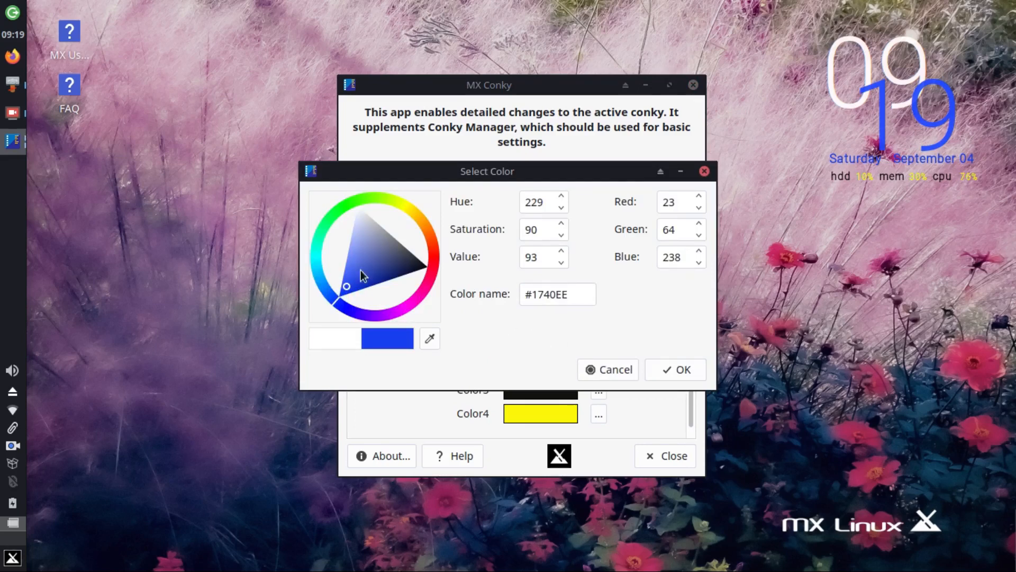
left_click(359, 210)
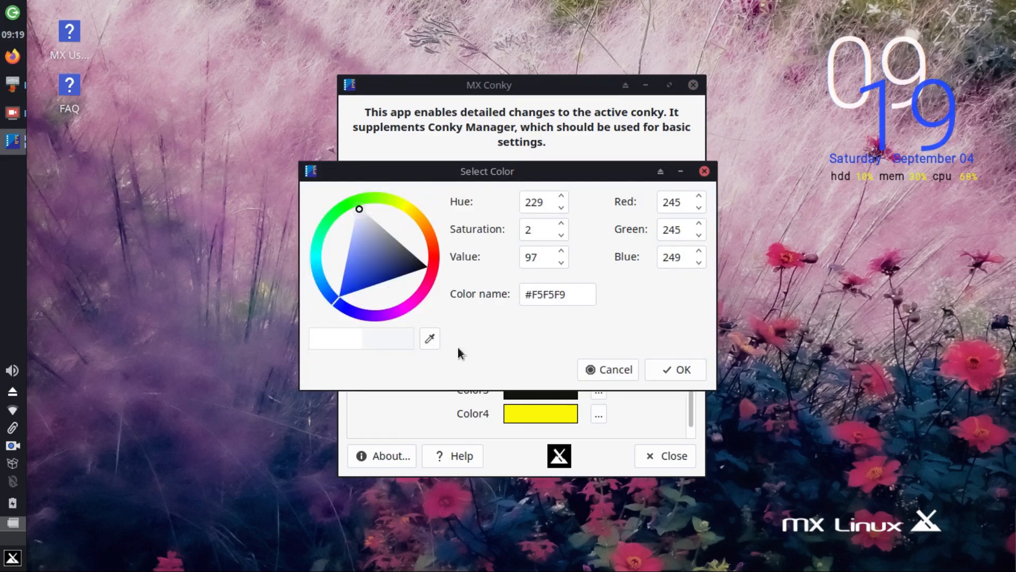
left_click(659, 368)
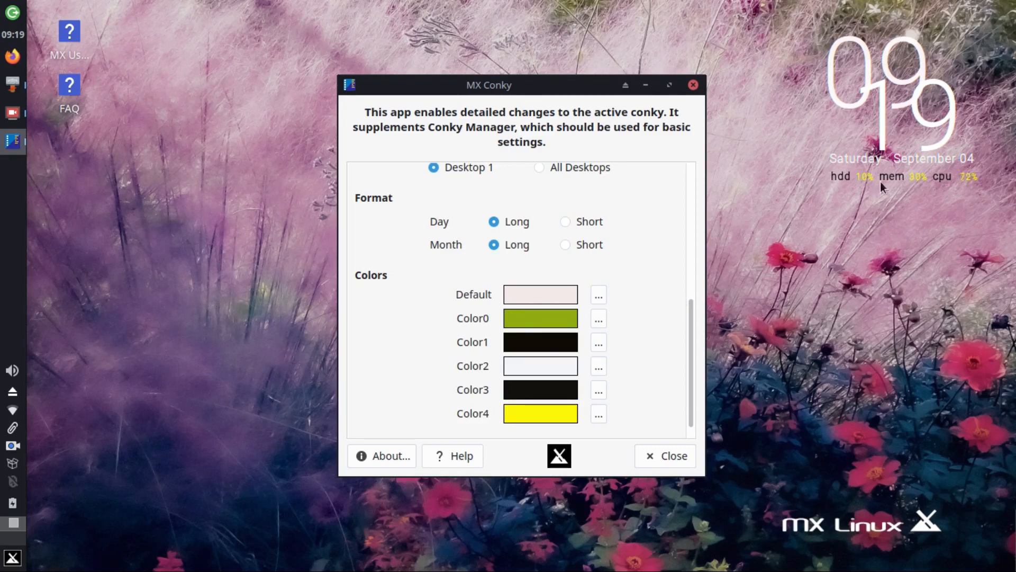
- Change the conky's Default color, used for the hour digits, to bright yellow
left_click(596, 295)
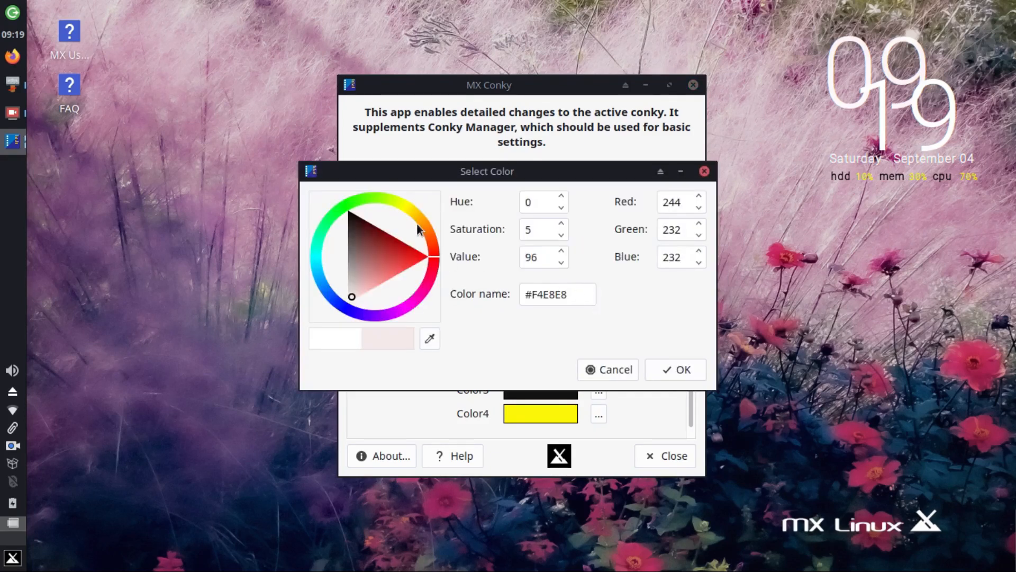
left_click(402, 203)
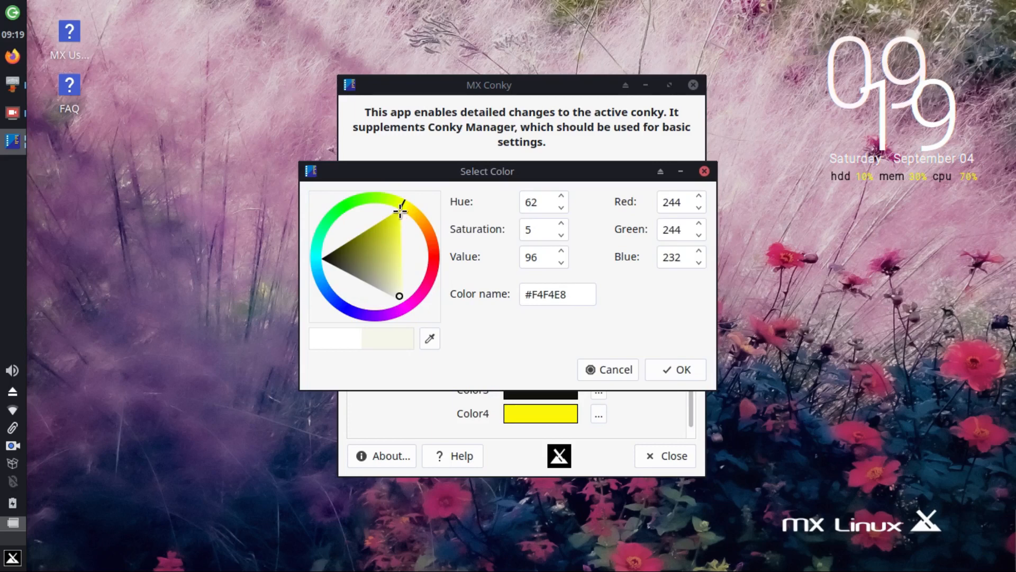
left_click(398, 213)
left_click(688, 364)
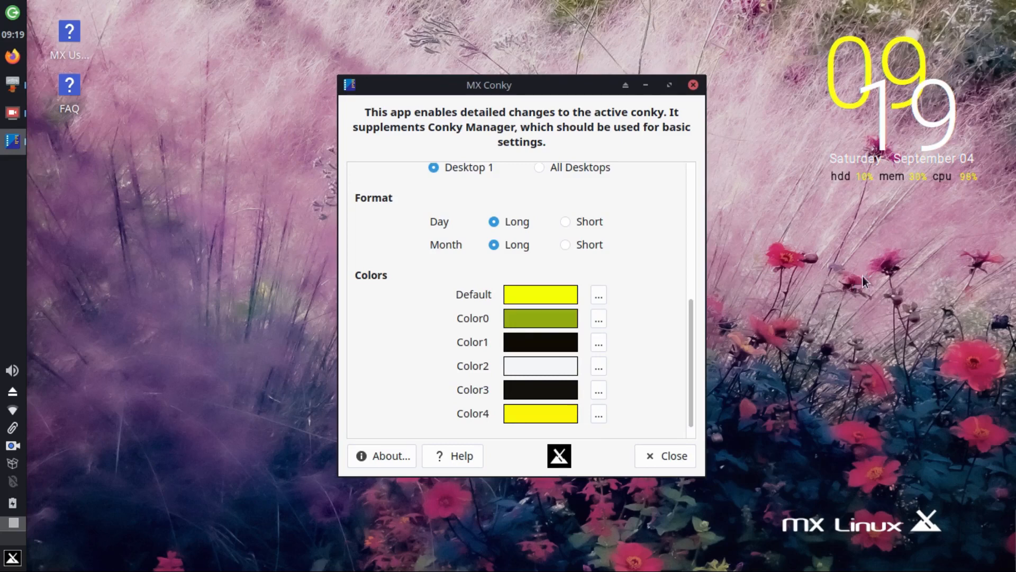
- Close MX Conky, preserving a backup of the original configuration file, and dismiss the backup notice
left_click(660, 452)
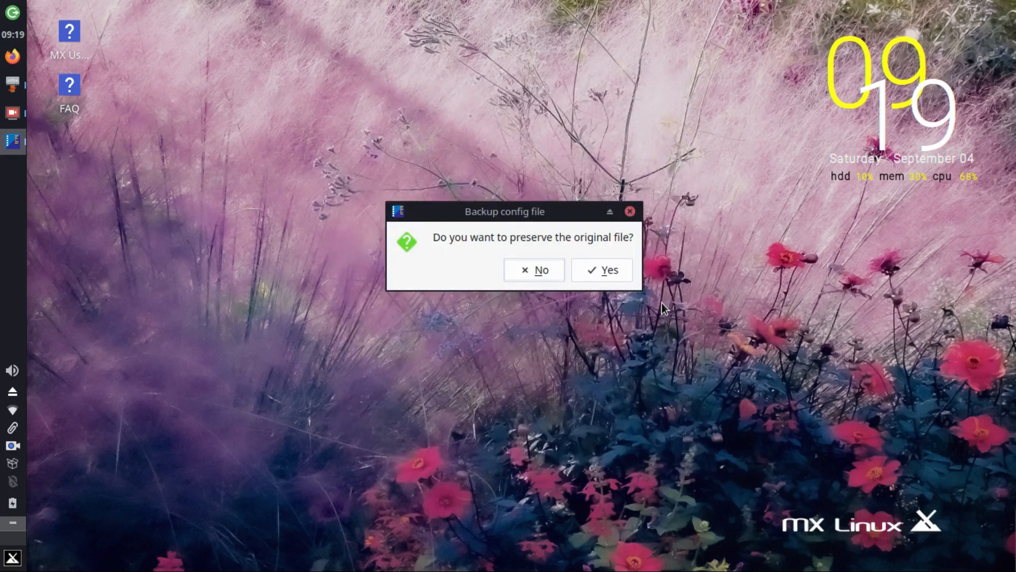
left_click(594, 271)
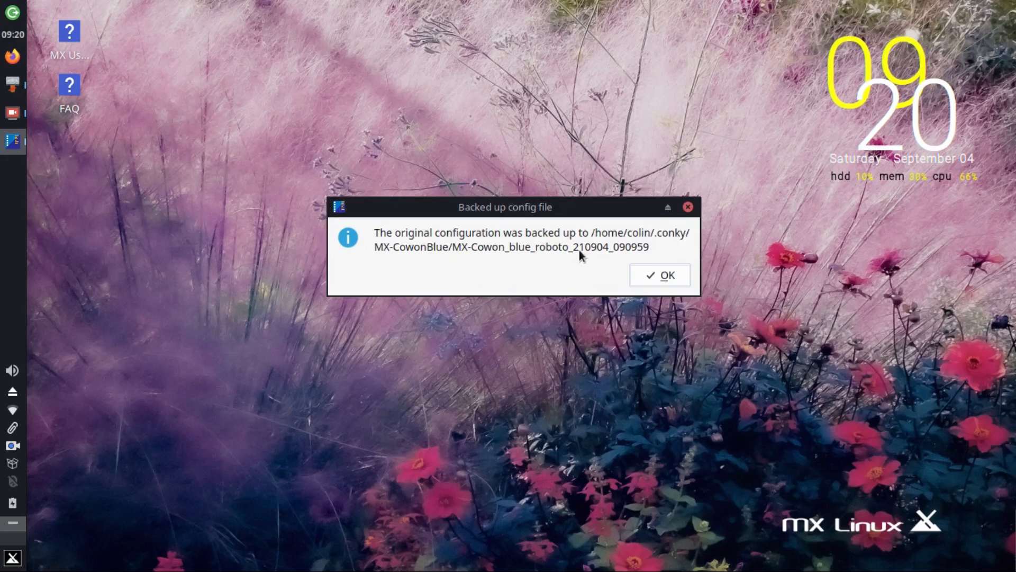
left_click(652, 278)
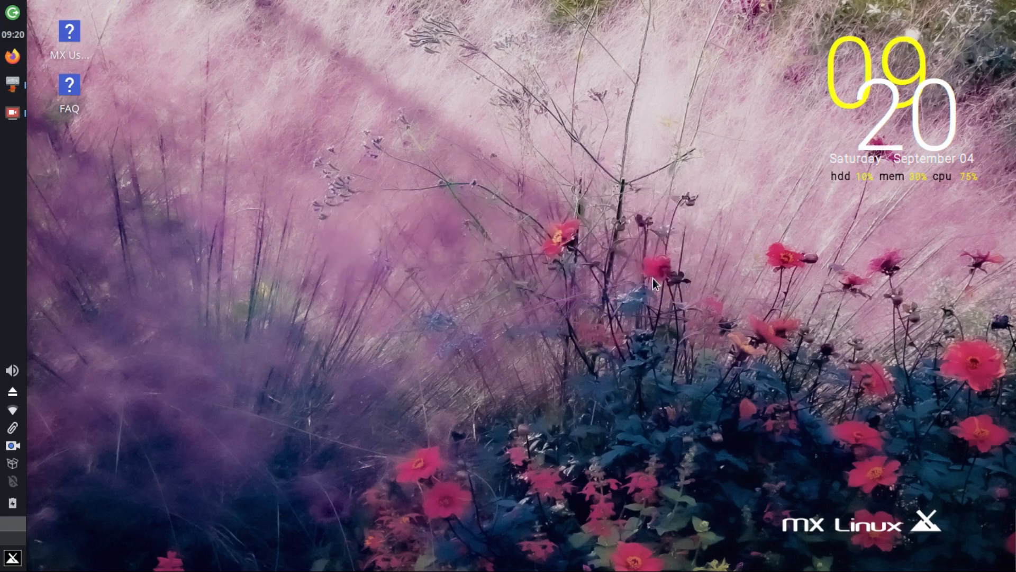
- Run the Codecs Installer from MX Tools, authenticating with the account password, and accept legal responsibility for downloading the restricted codecs
left_click(11, 562)
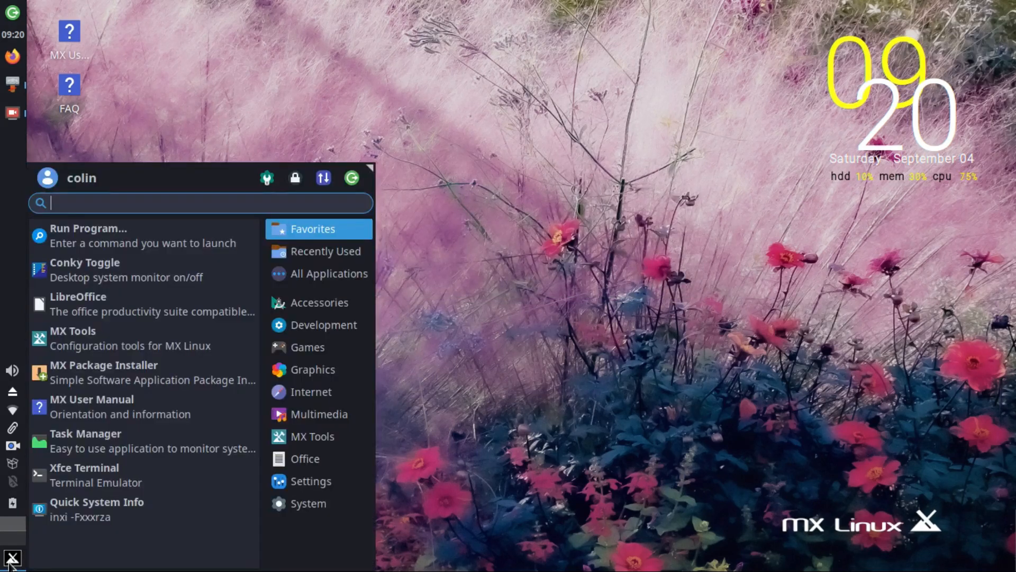
left_click(96, 341)
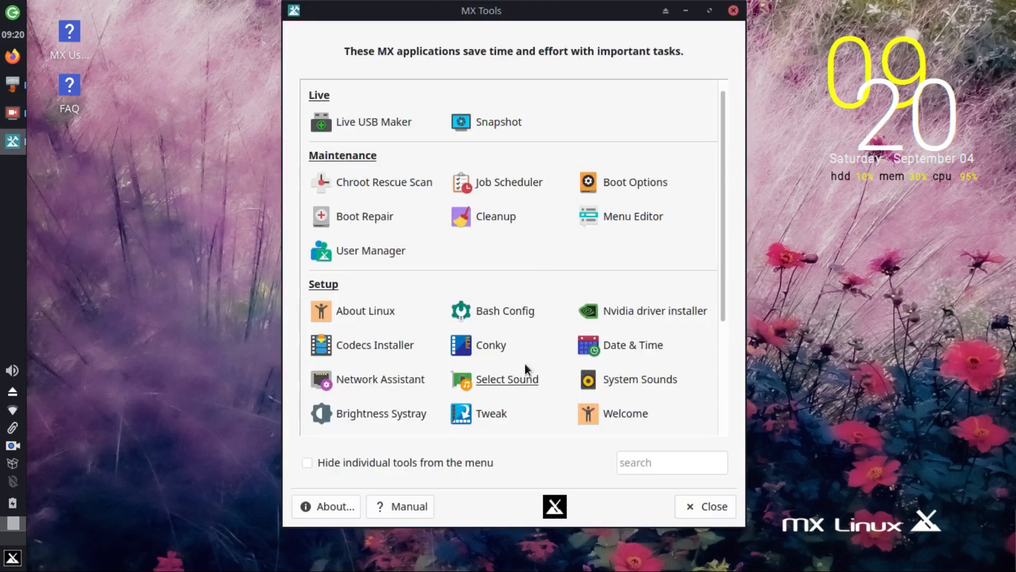
left_click(376, 344)
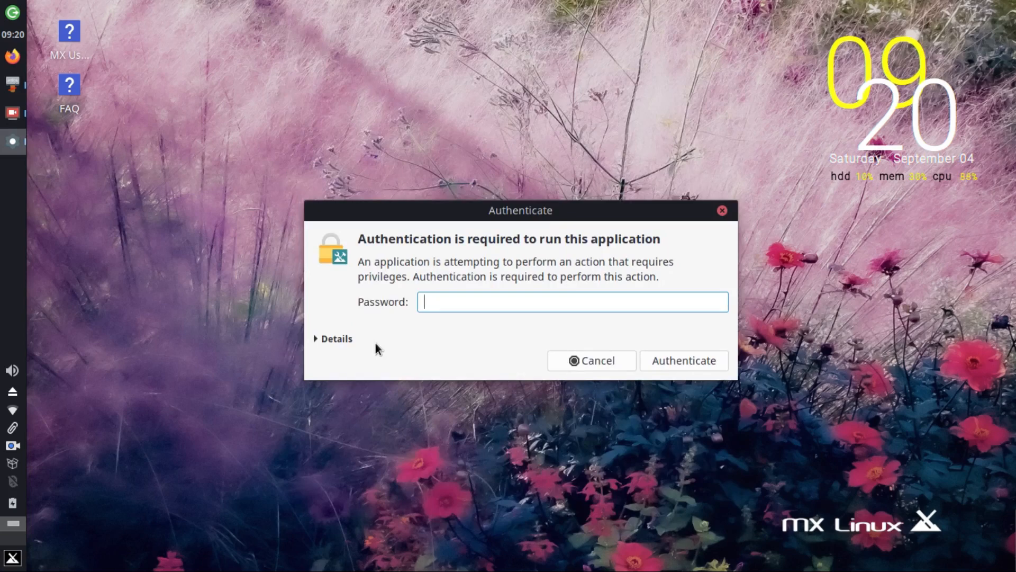
type("********")
key("Return")
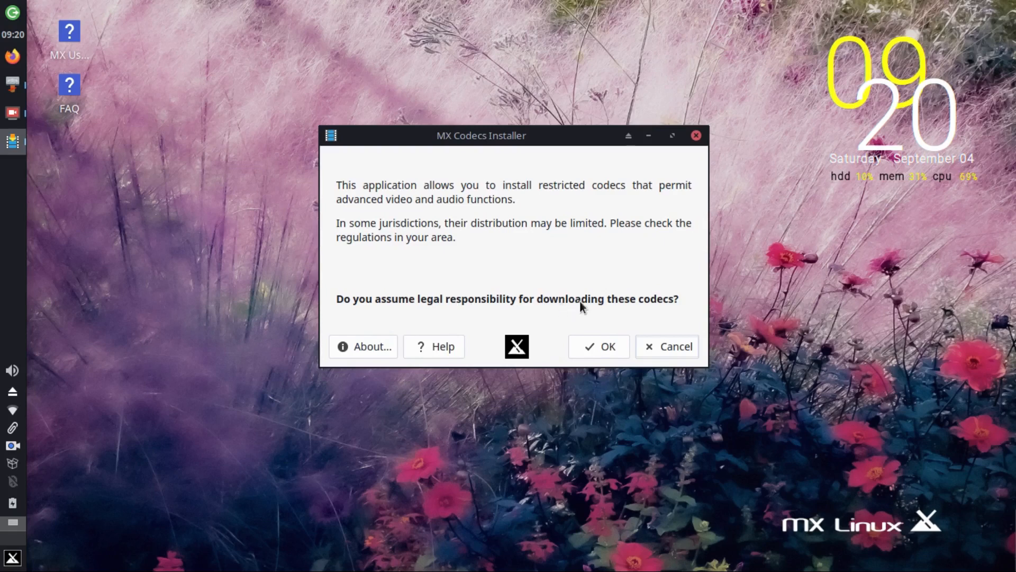
left_click(603, 348)
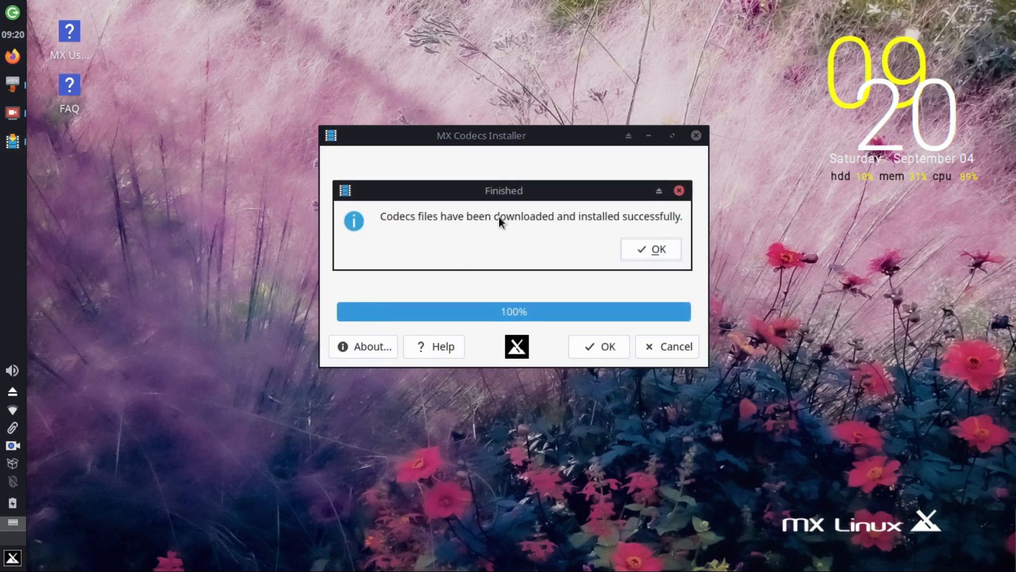
- Acknowledge the finished codecs installation and review the panel options in MX Tweak, closing it and MX Tools
left_click(660, 249)
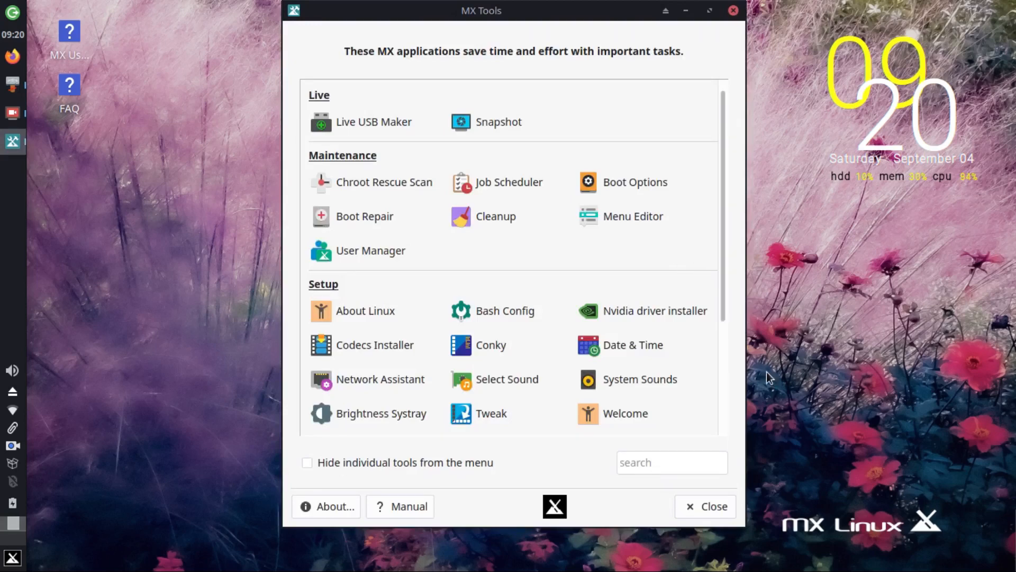
left_click(483, 415)
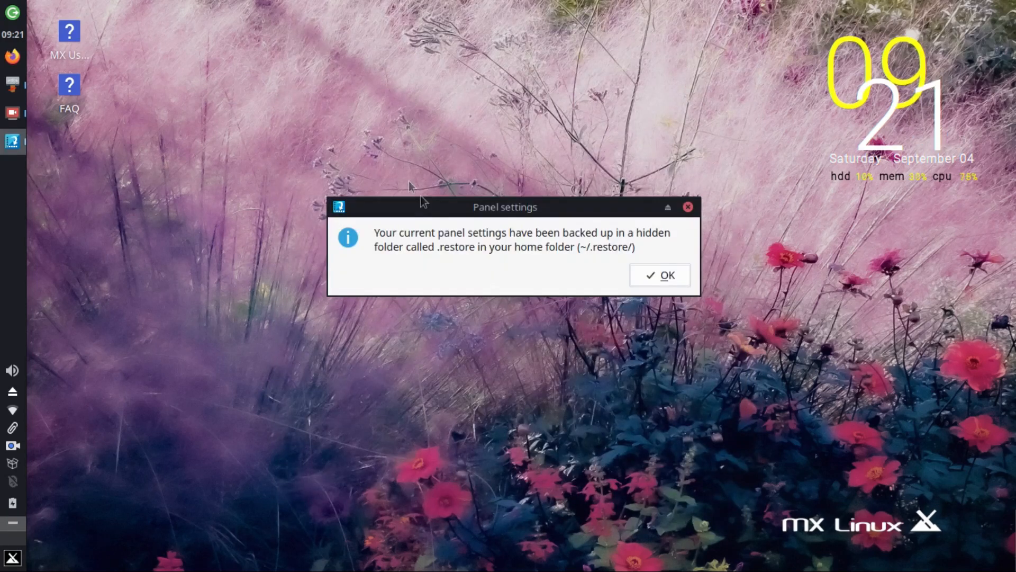
left_click(660, 275)
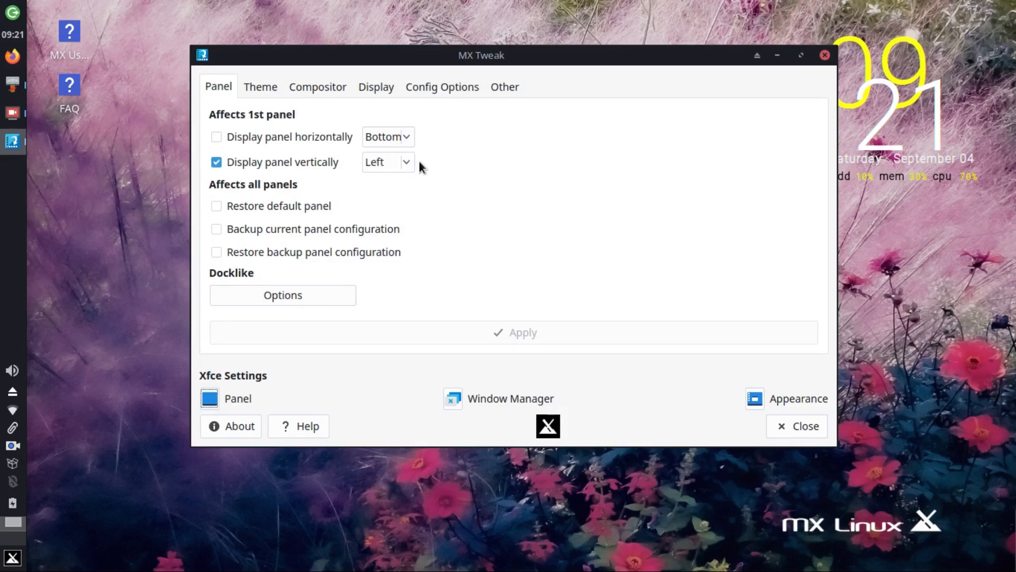
left_click(791, 427)
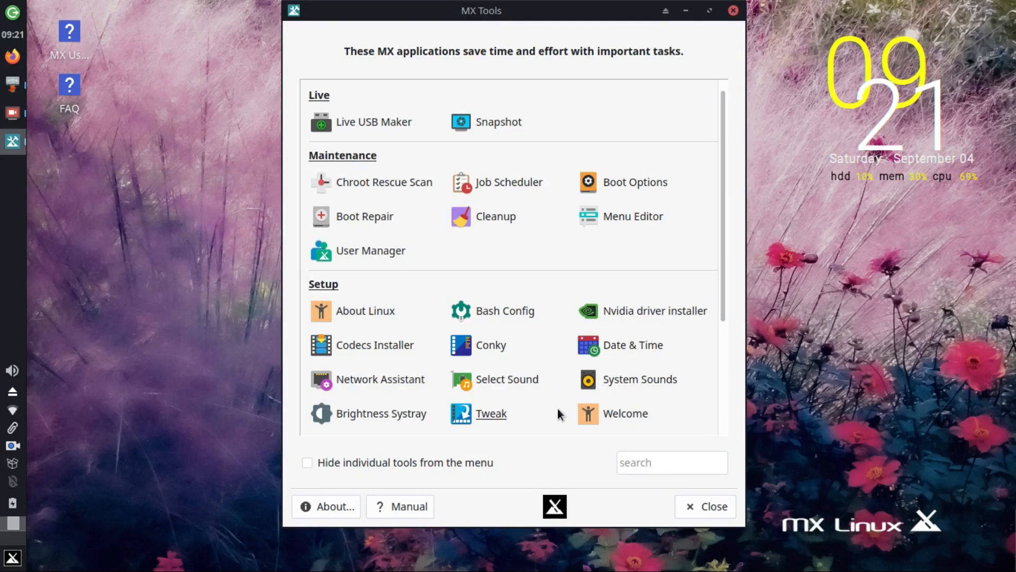
scroll(582, 413, "down", 3)
left_click(709, 507)
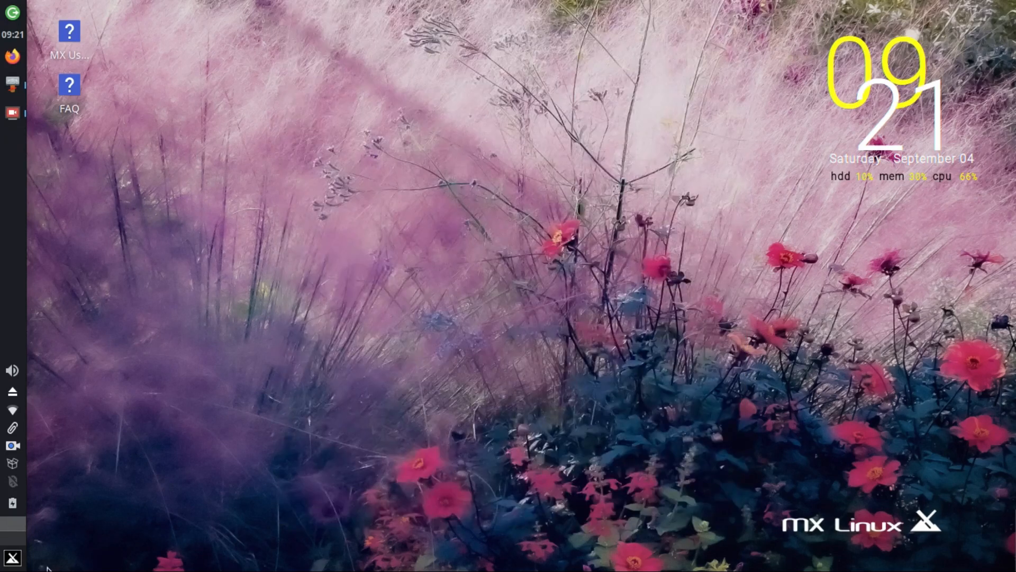
- Browse the installed application categories, open LibreOffice Calc to check its version information, and close it
left_click(20, 558)
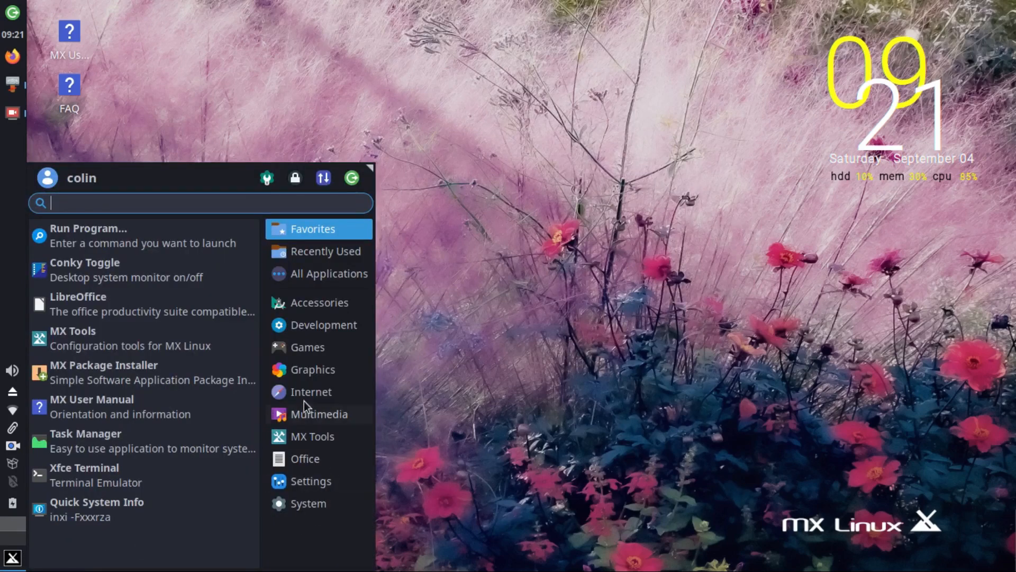
left_click(317, 377)
left_click(317, 414)
left_click(314, 456)
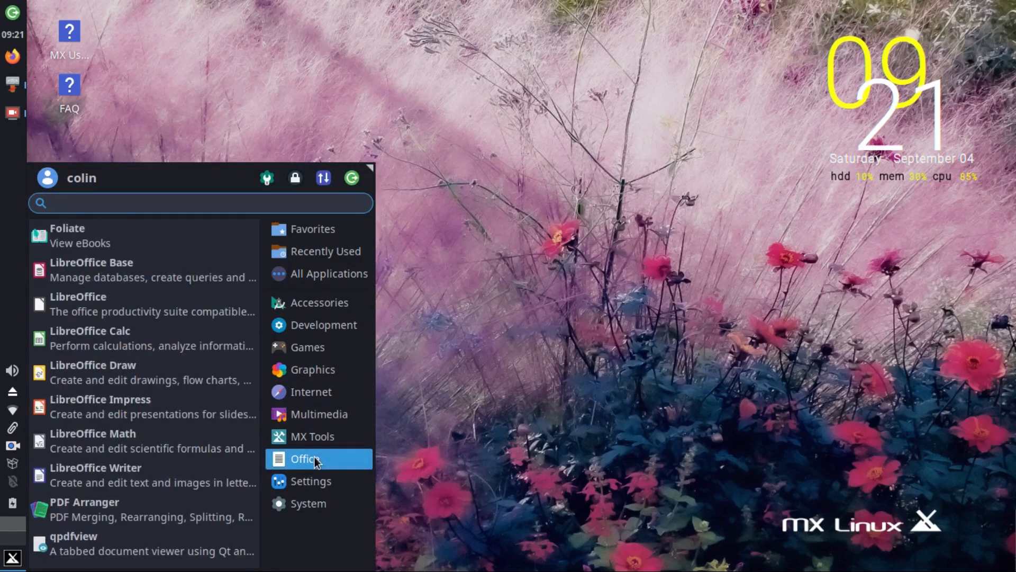
left_click(74, 345)
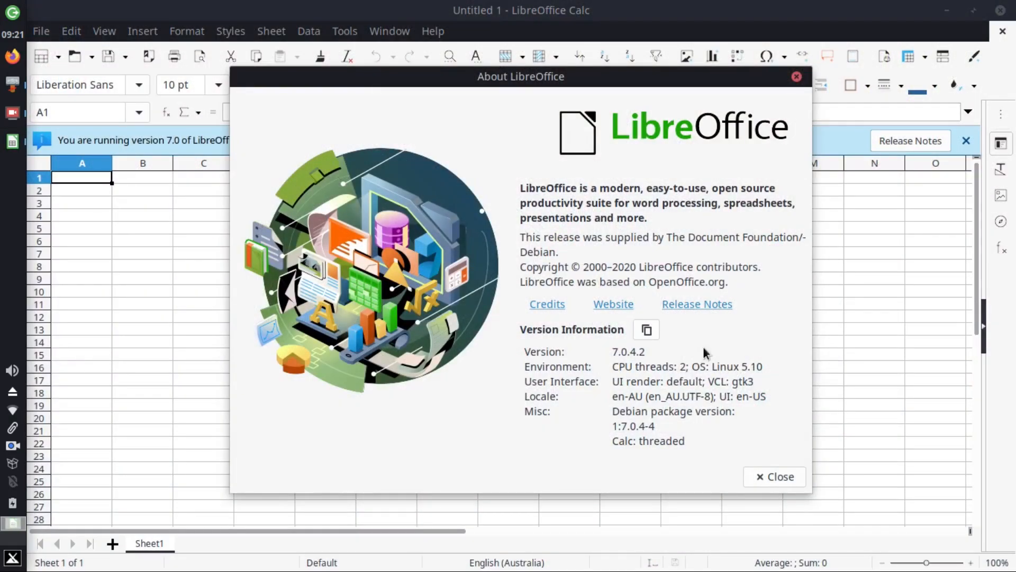
left_click(777, 474)
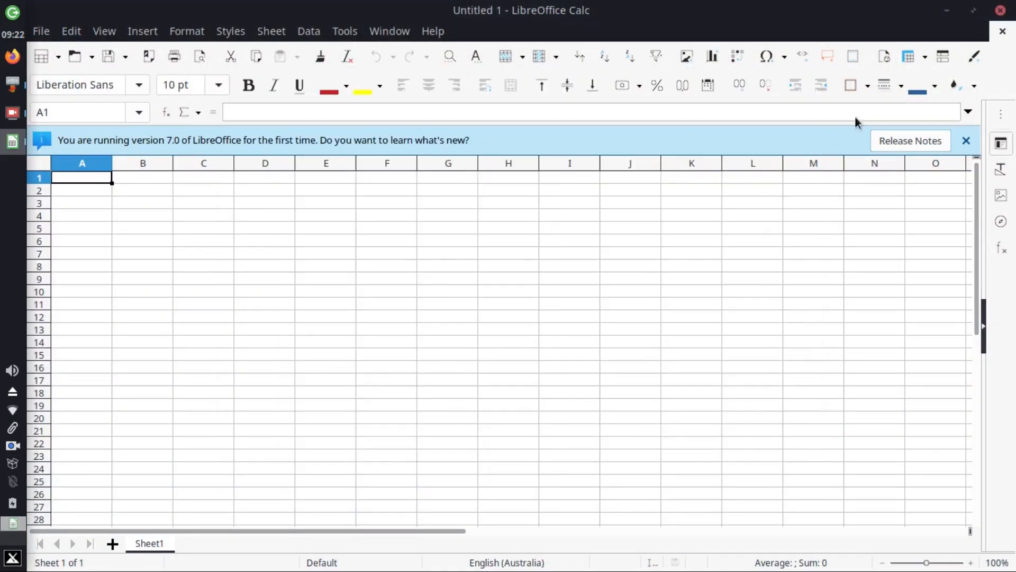
left_click(1002, 11)
- Launch MX Package Installer, authenticating with the account password
left_click(12, 558)
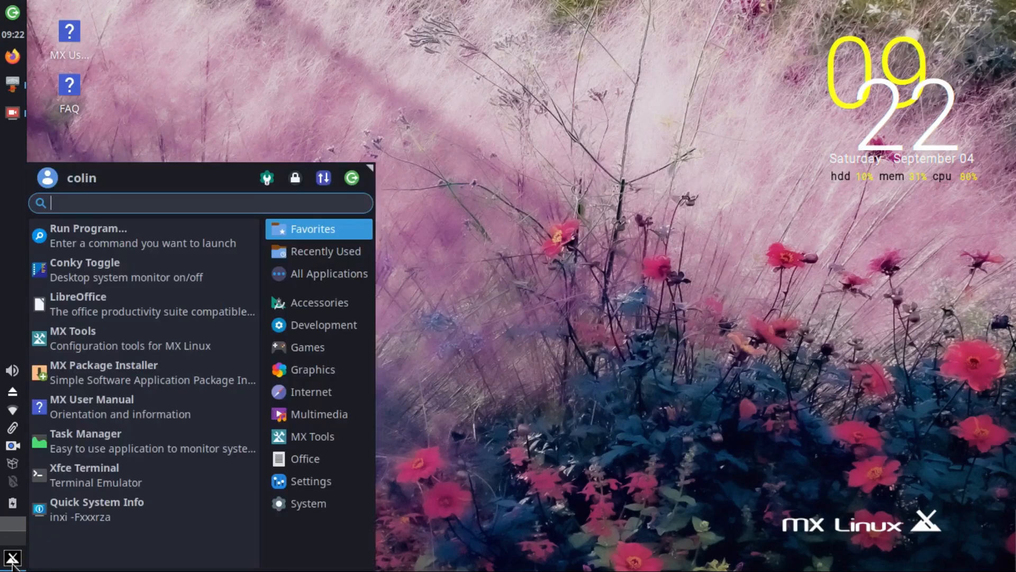
left_click(102, 373)
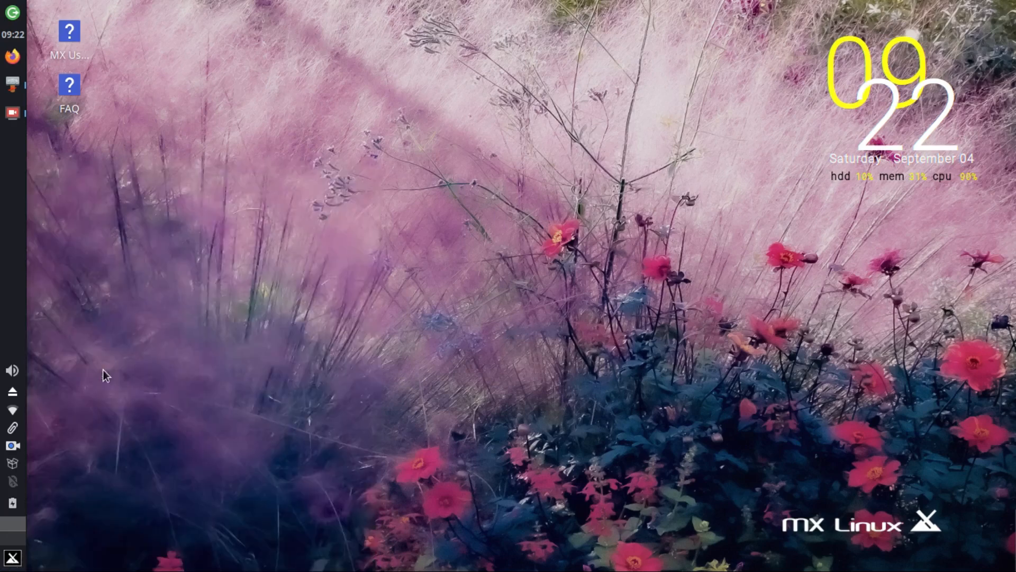
type("*******")
key("Return")
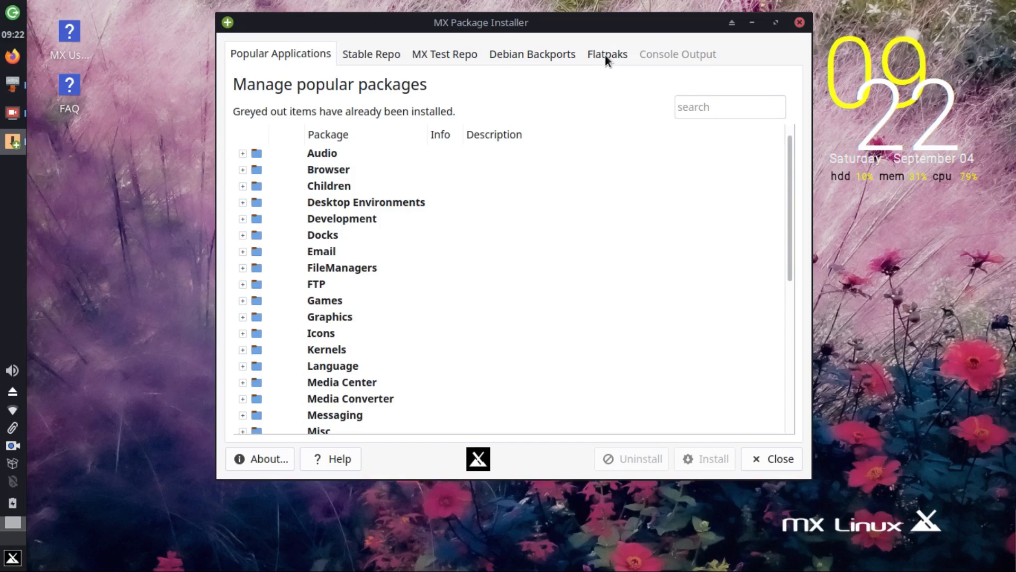
- Load the Flatpaks list for all users, suppressing the repository warning and authenticating with the account password, and browse the flathub apps
left_click(607, 54)
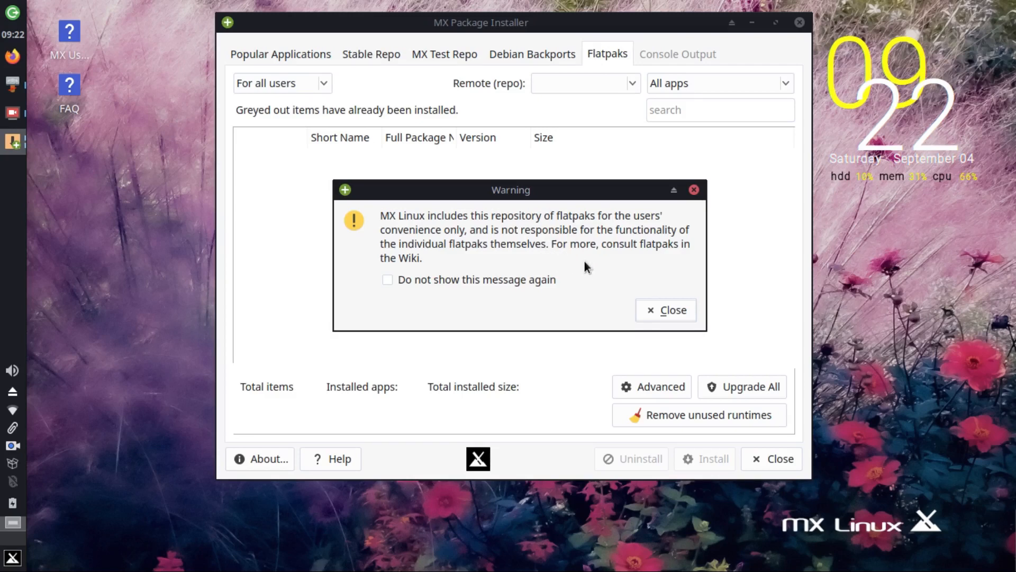
left_click(388, 279)
left_click(670, 310)
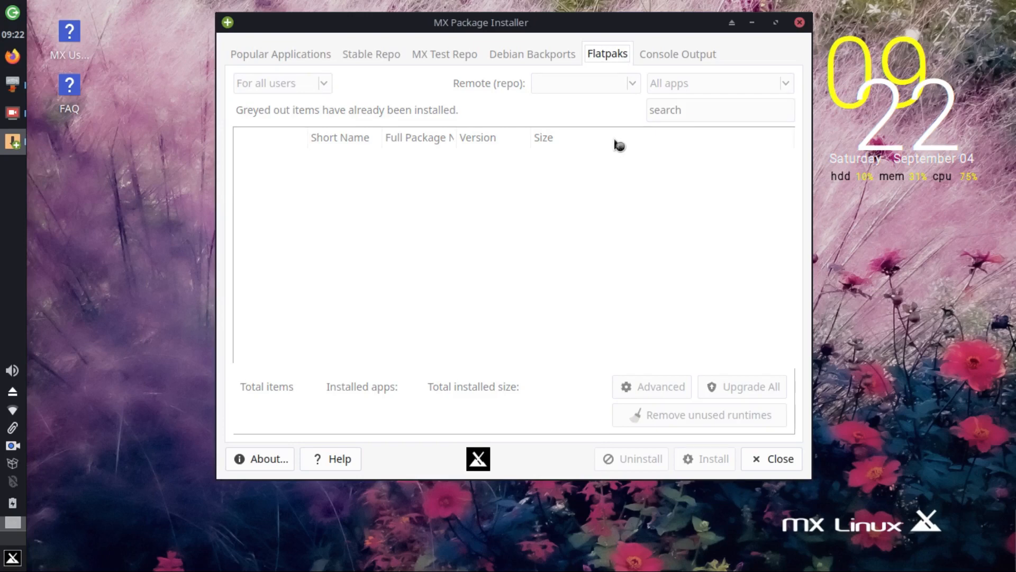
type("••••••••")
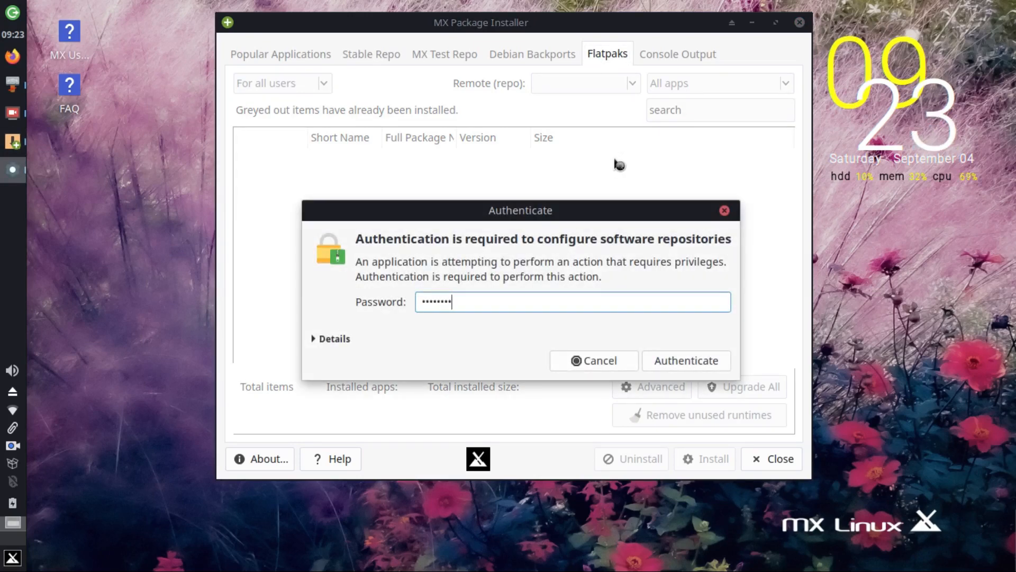
key("Return")
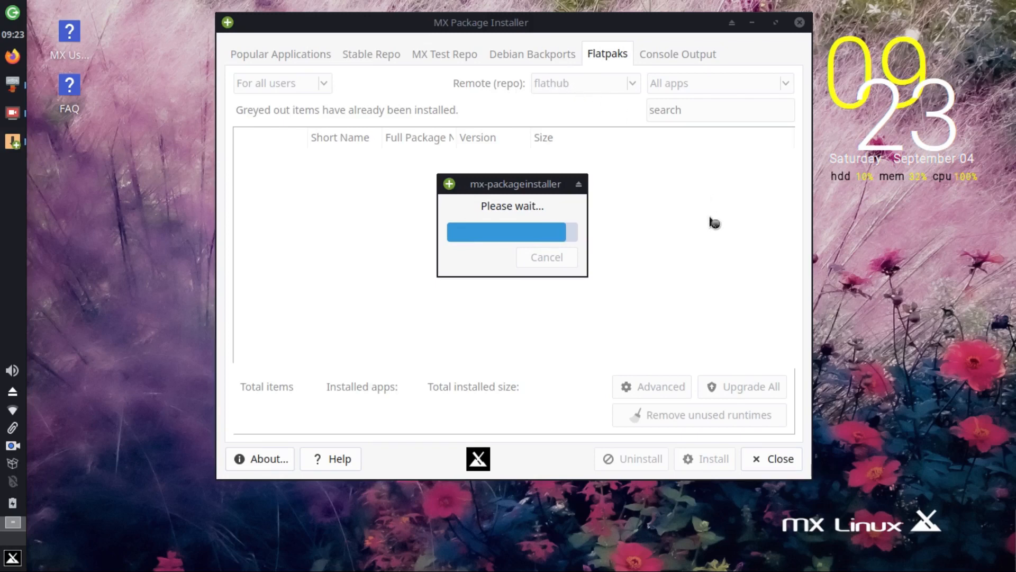
scroll(301, 225, "down", 7)
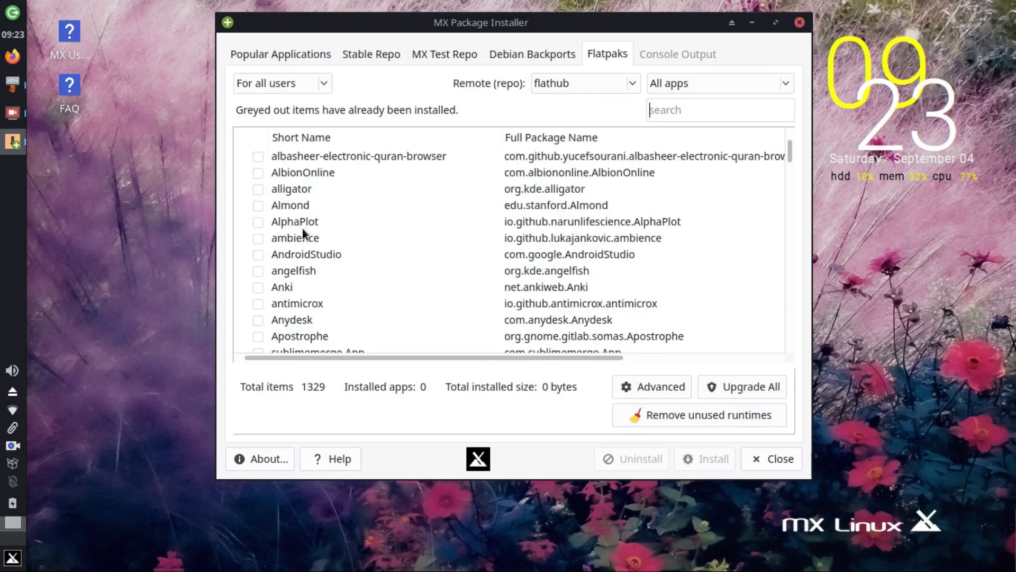
scroll(304, 231, "up", 7)
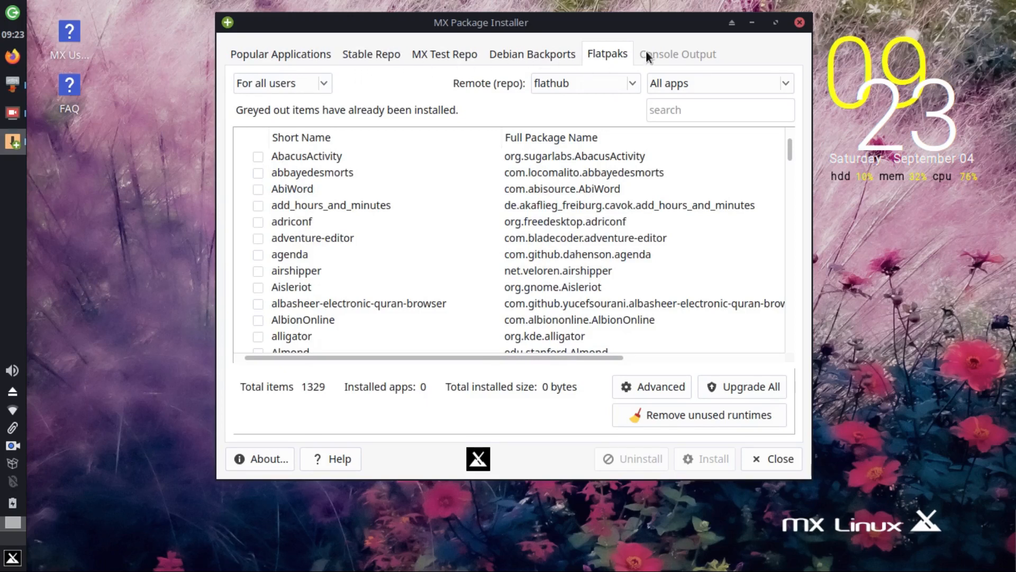
- Look through the popular application categories and search the Stable Repo for "cherrytree"
left_click(278, 54)
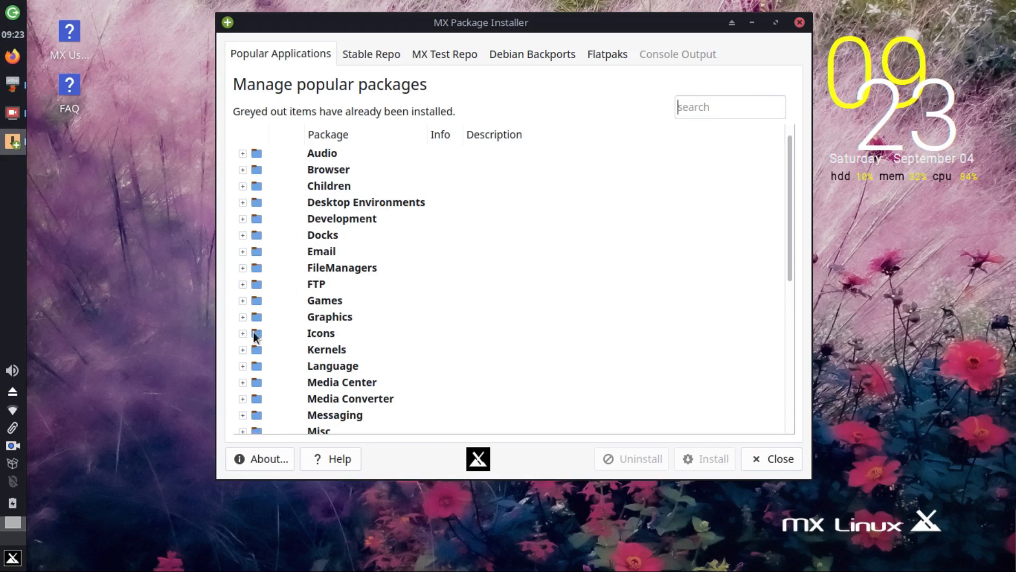
scroll(276, 292, "down", 5)
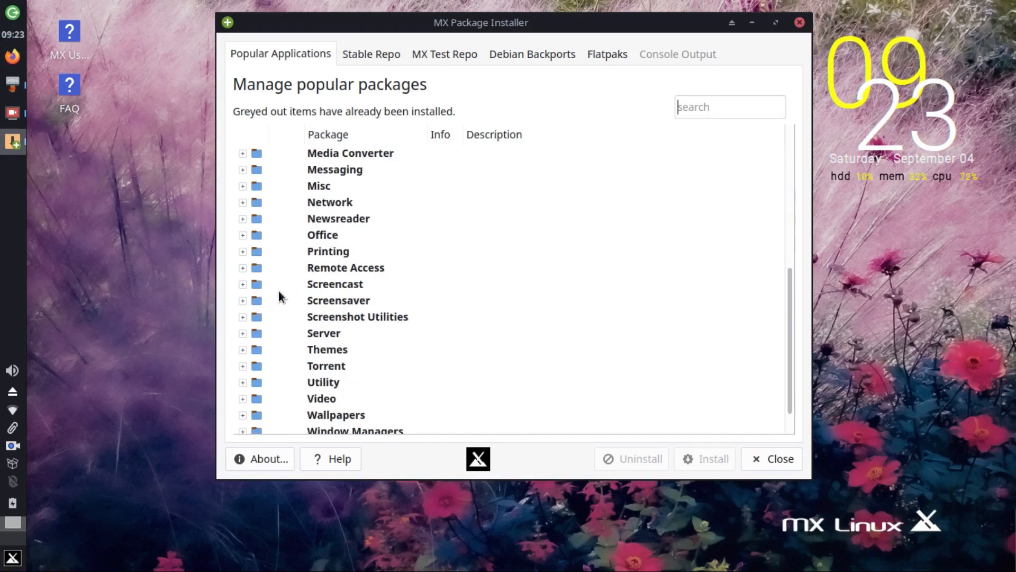
left_click(377, 52)
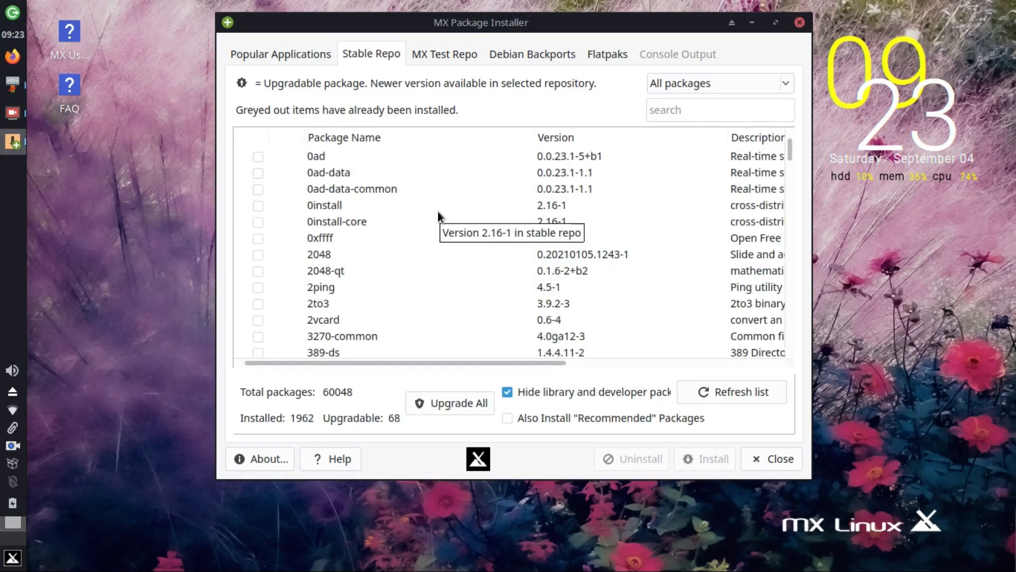
scroll(439, 212, "down", 2)
scroll(442, 229, "up", 2)
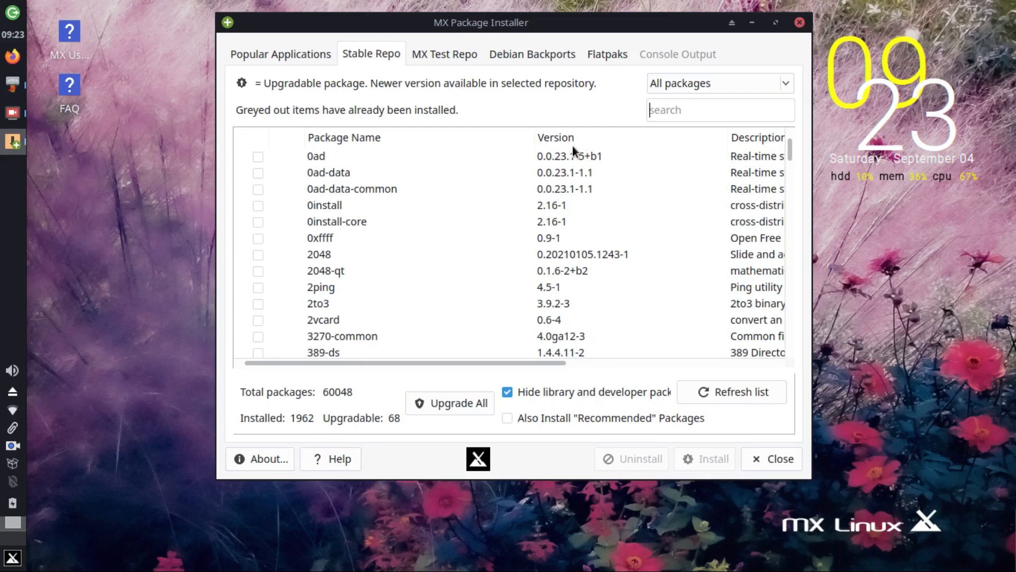
type("cherrytree")
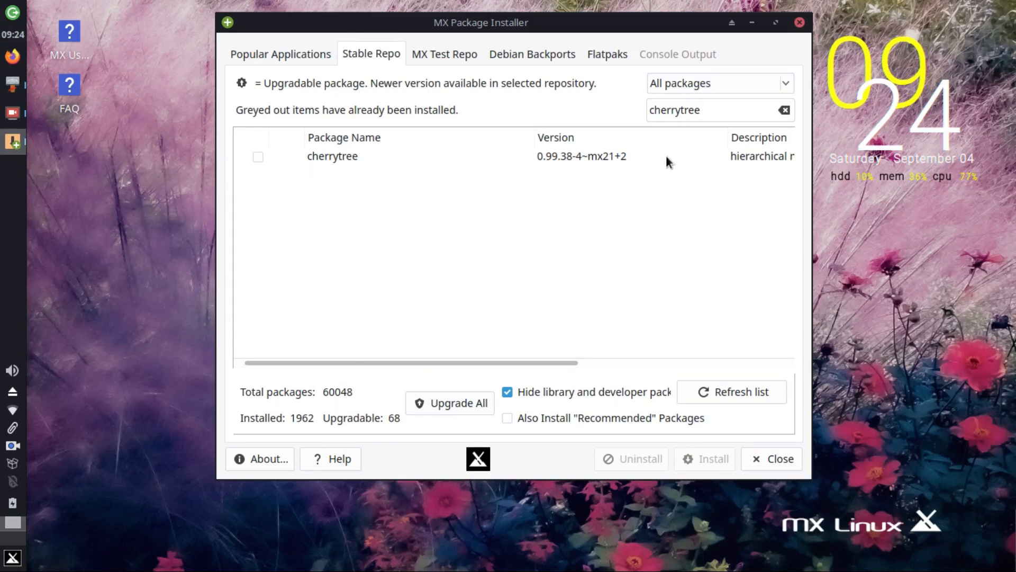
- Load the Debian Backports packages, dismissing the warning, and search them for "libreoff"
left_click(513, 56)
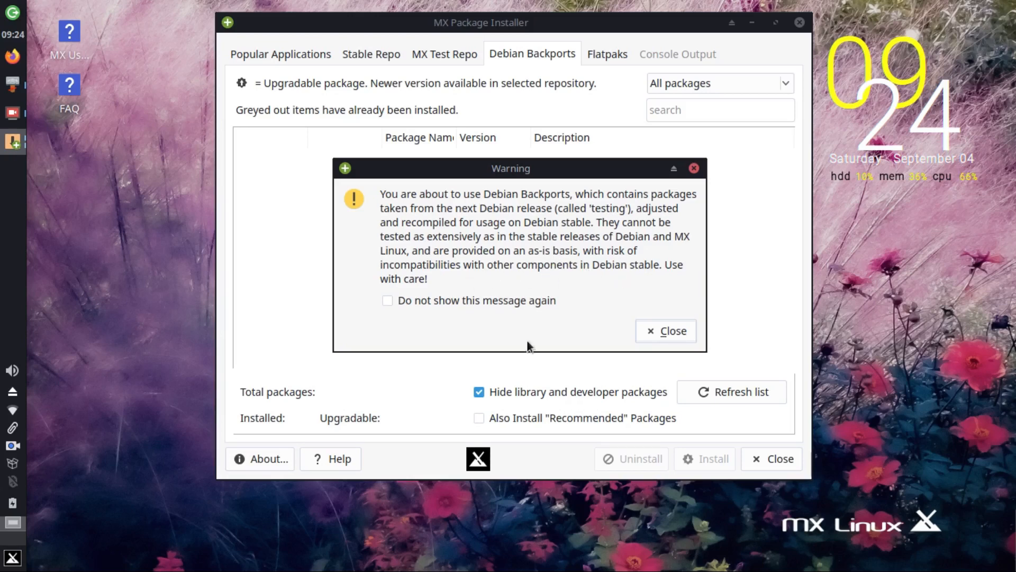
left_click(653, 330)
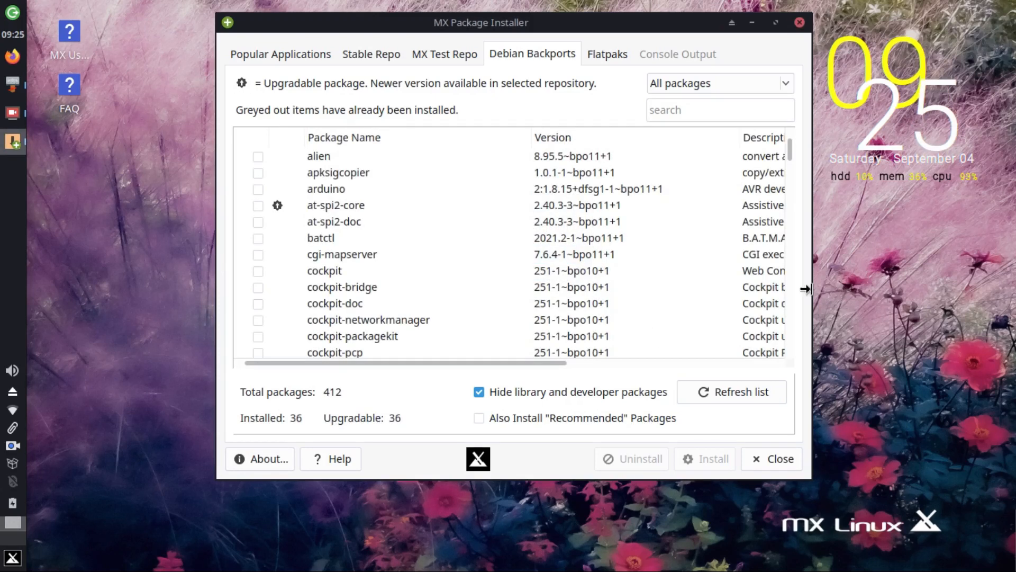
left_click(720, 110)
type("libre")
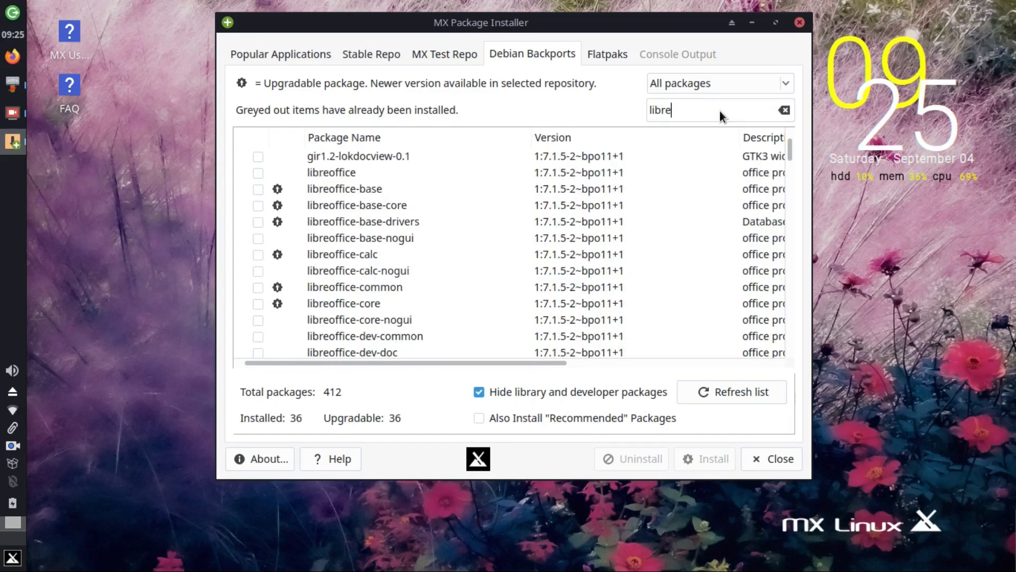
type("off")
- Reopen LibreOffice Calc to compare its installed version with the backports version, and close it
left_click(13, 557)
mouse_move(313, 456)
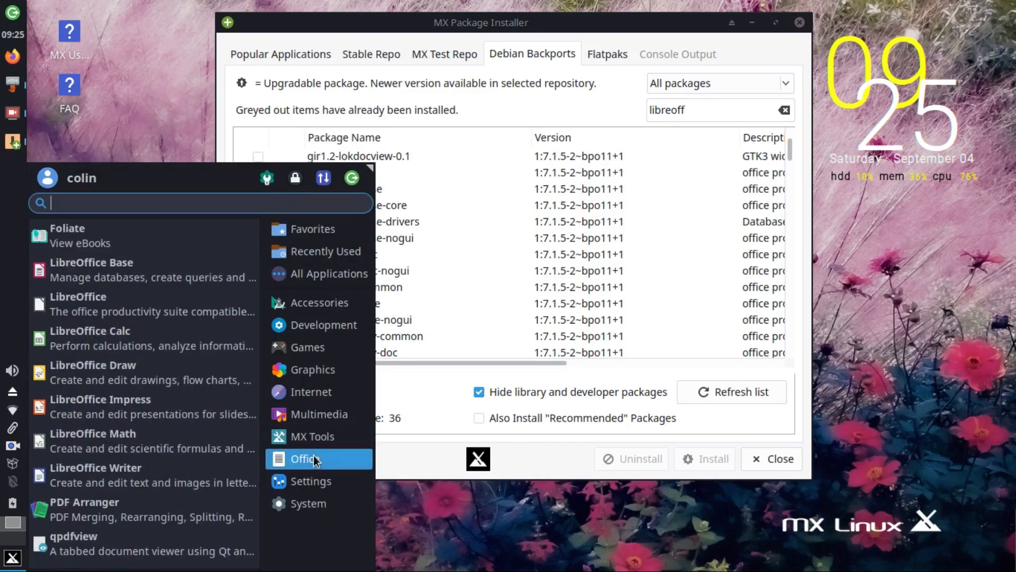
left_click(108, 334)
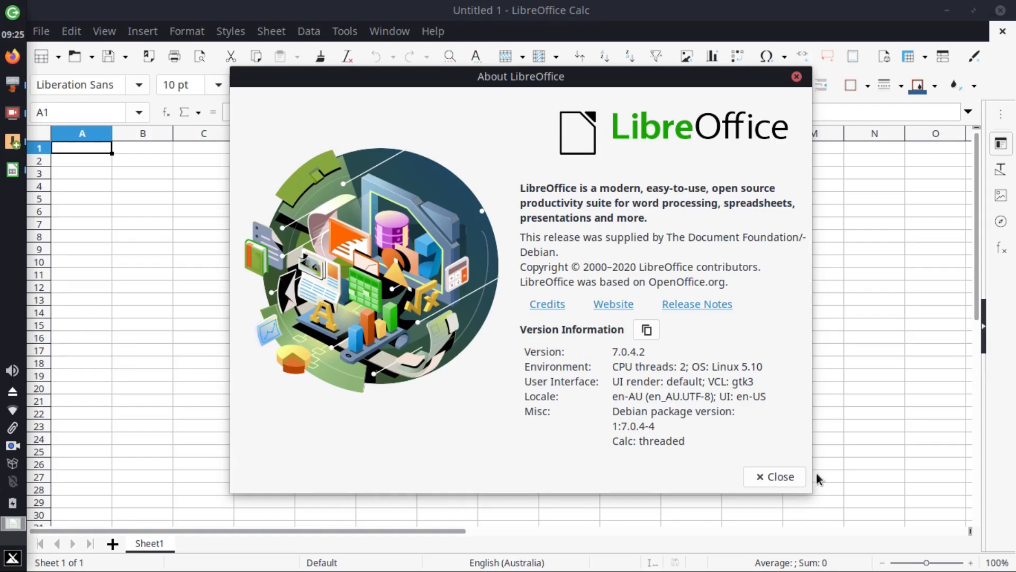
left_click(780, 475)
left_click(1000, 10)
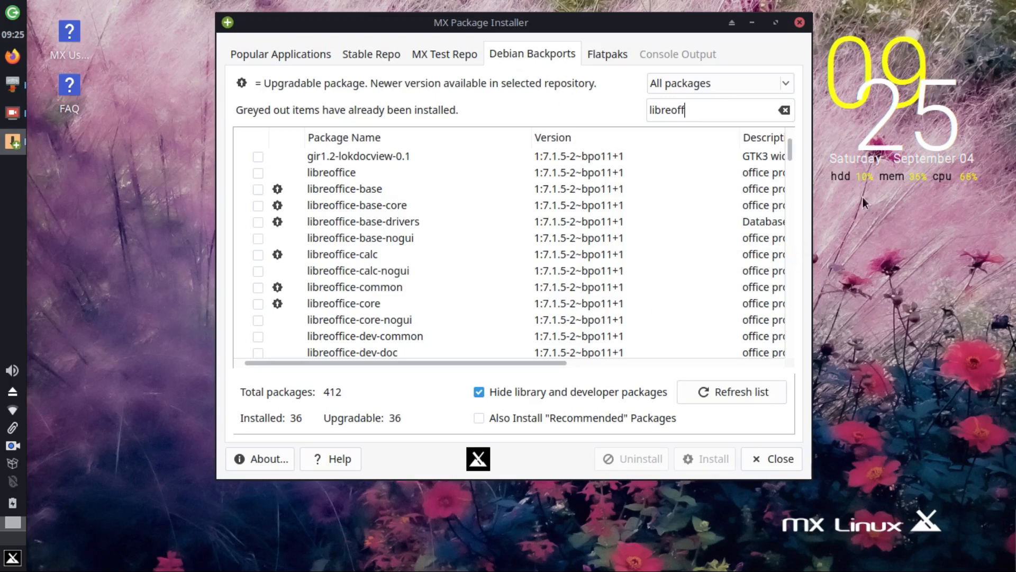
- Clear the backports search and view the MX Test Repo packages, dismissing the warning and closing the Package Installer
left_click(787, 111)
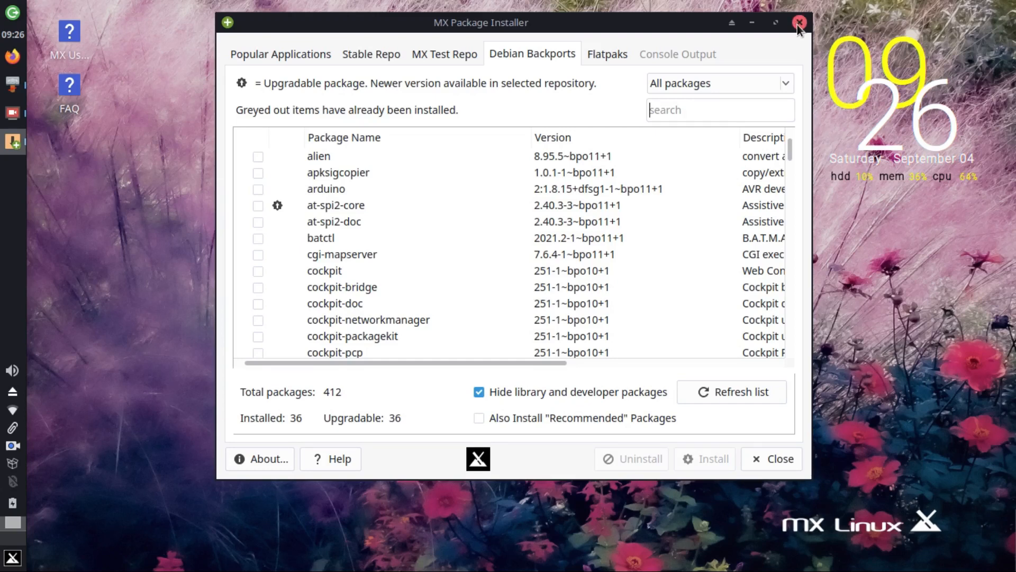
left_click(440, 49)
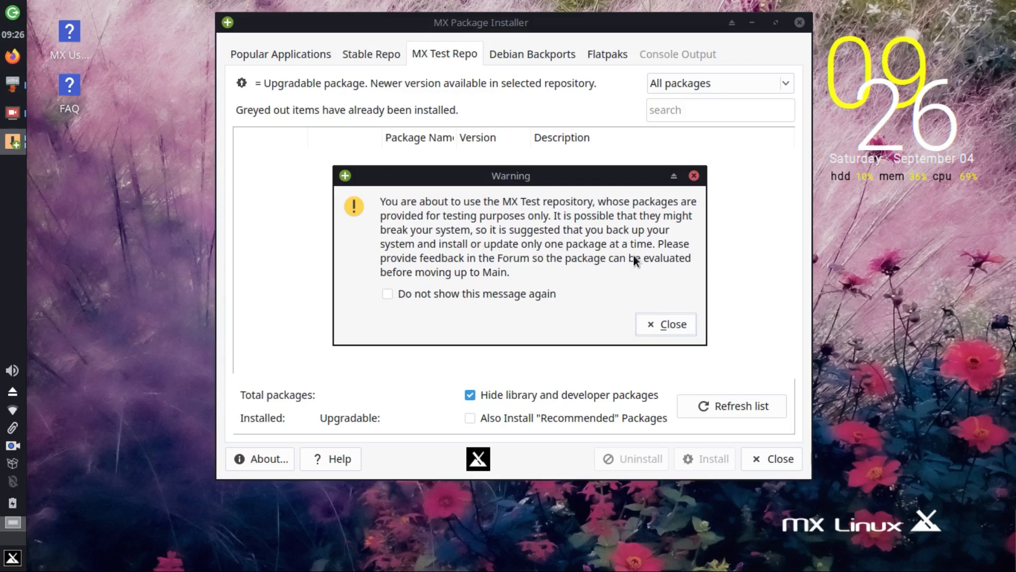
left_click(654, 324)
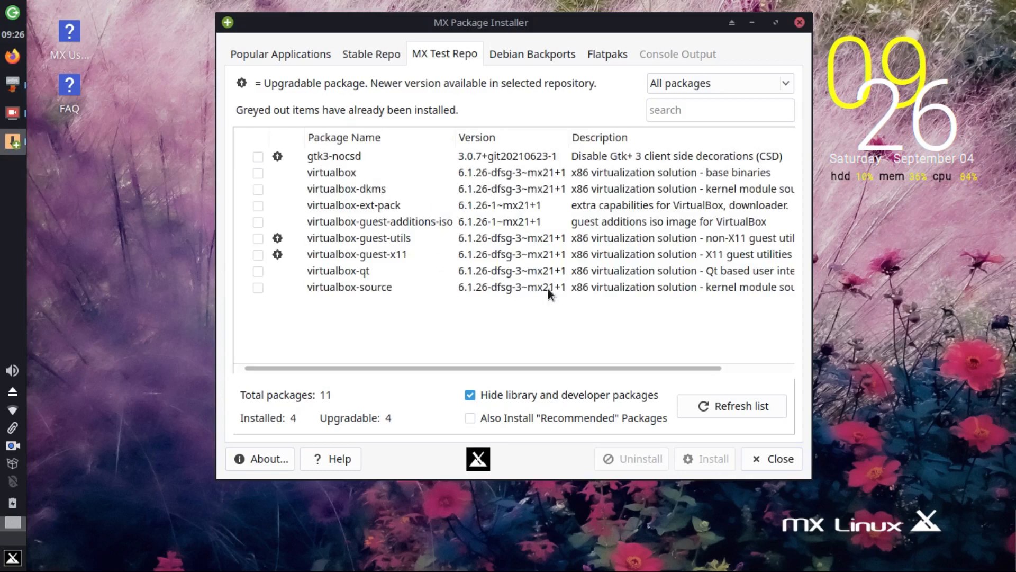
key("alt+F4")
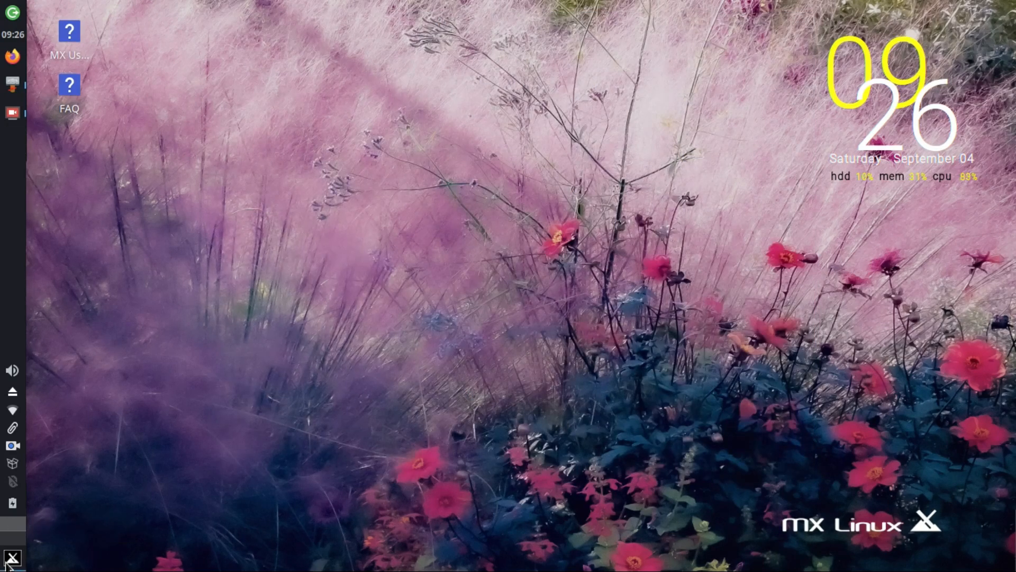
- Find Htop by searching the applications for "htop" and launch it to view the running system processes
left_click(7, 562)
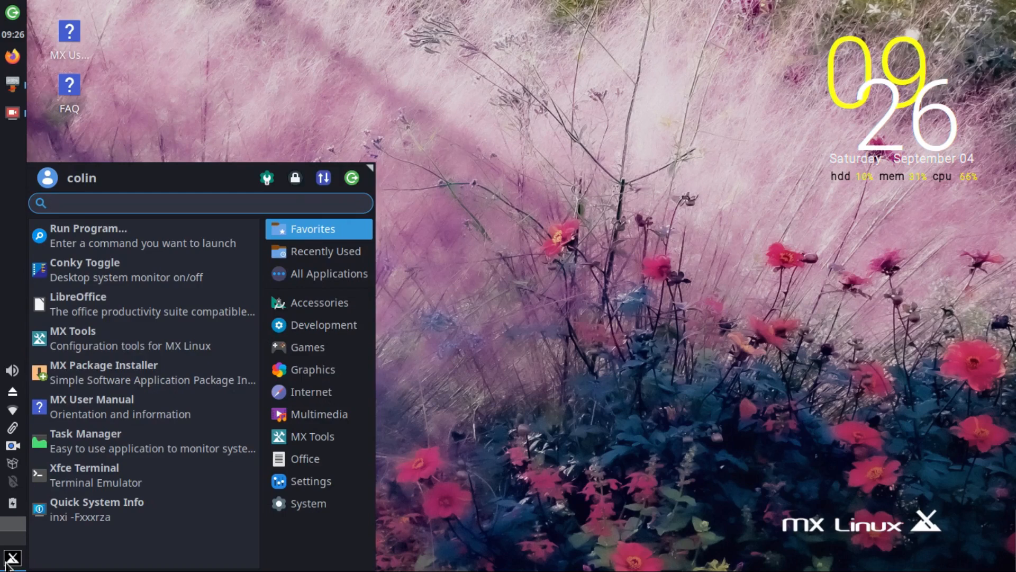
type("htop")
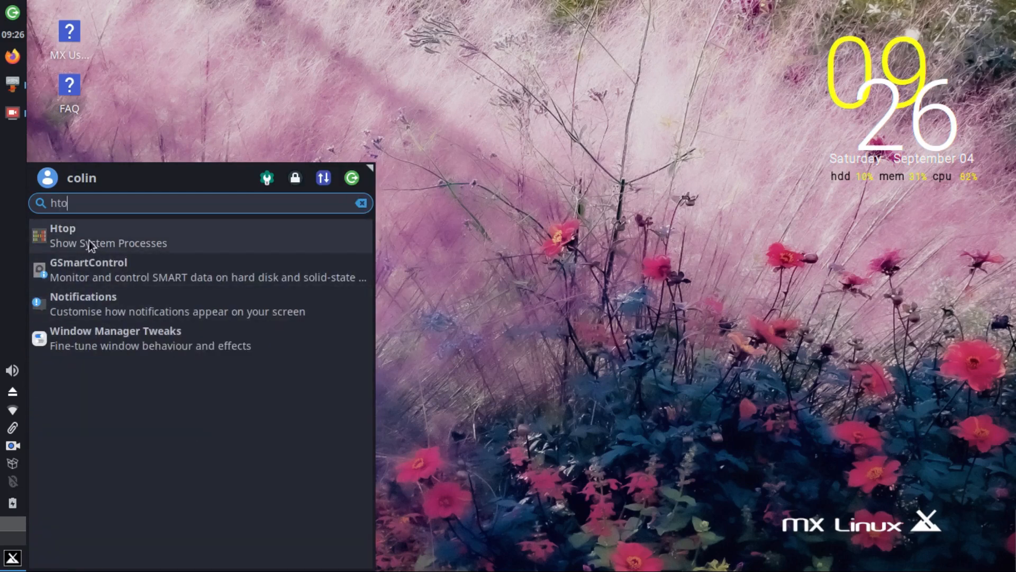
left_click(89, 240)
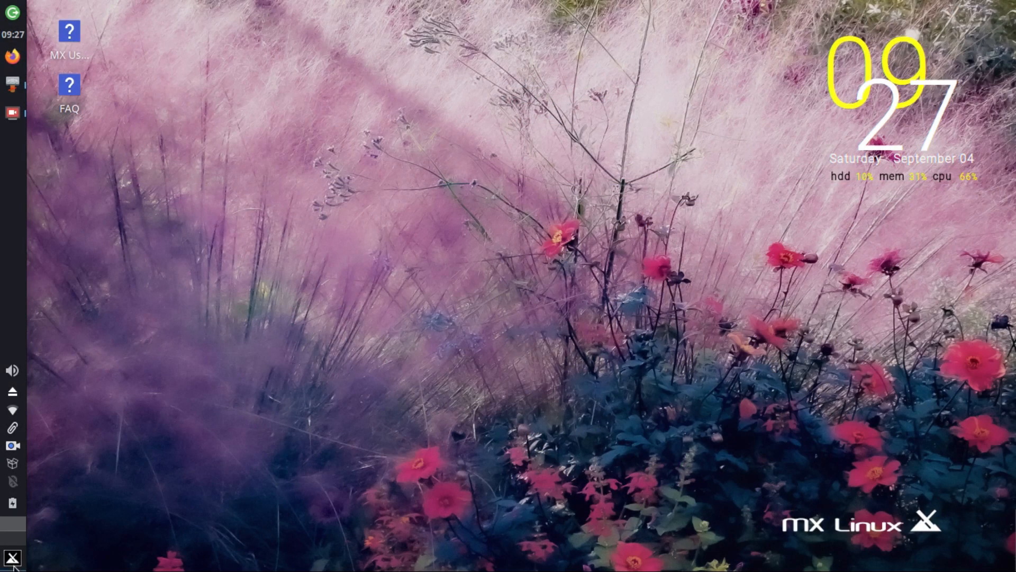
- Look through the installed applications by category, from Games, Graphics and Internet to Multimedia, MX Tools, Office, Settings and System
left_click(13, 557)
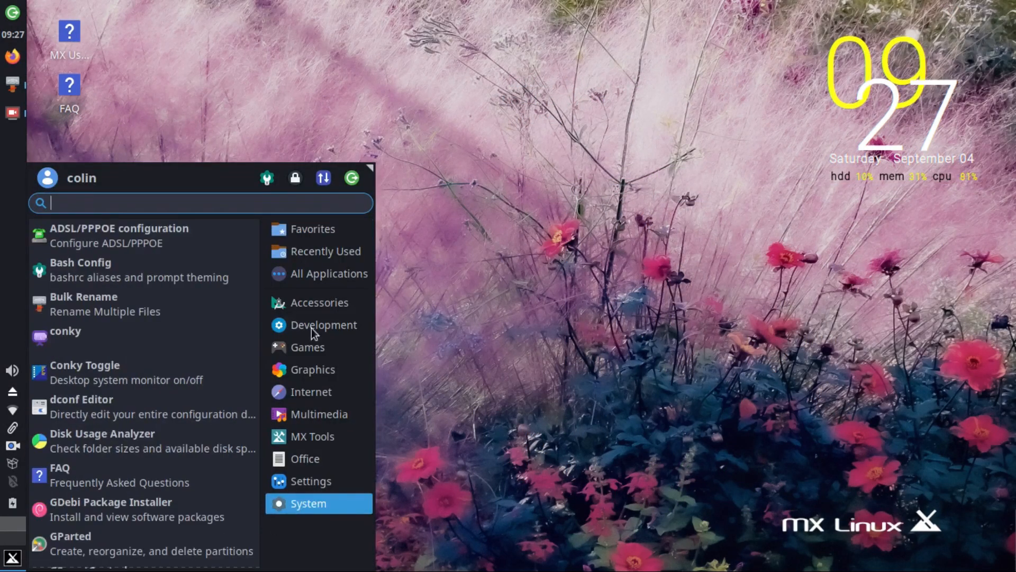
mouse_move(316, 328)
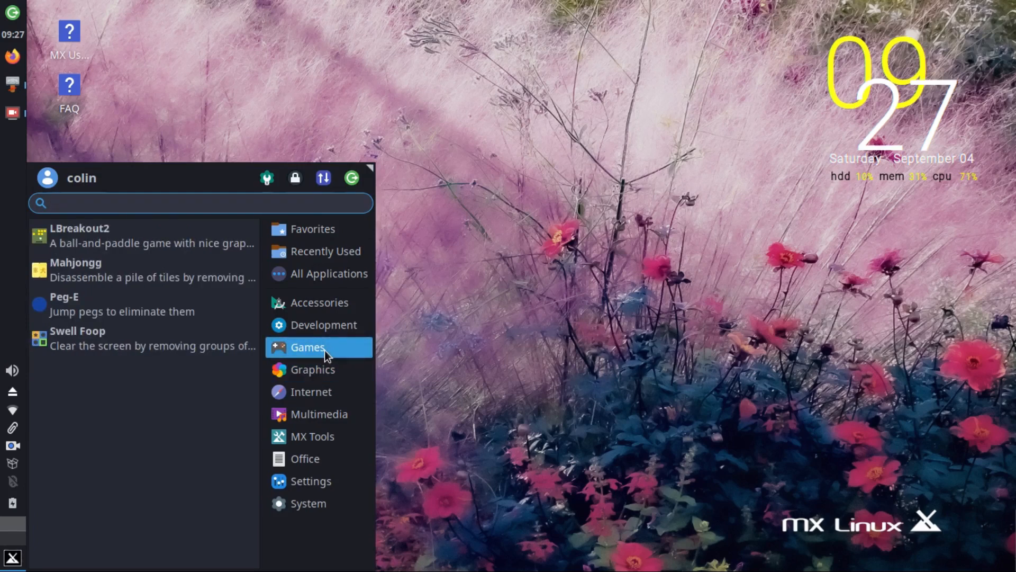
mouse_move(320, 376)
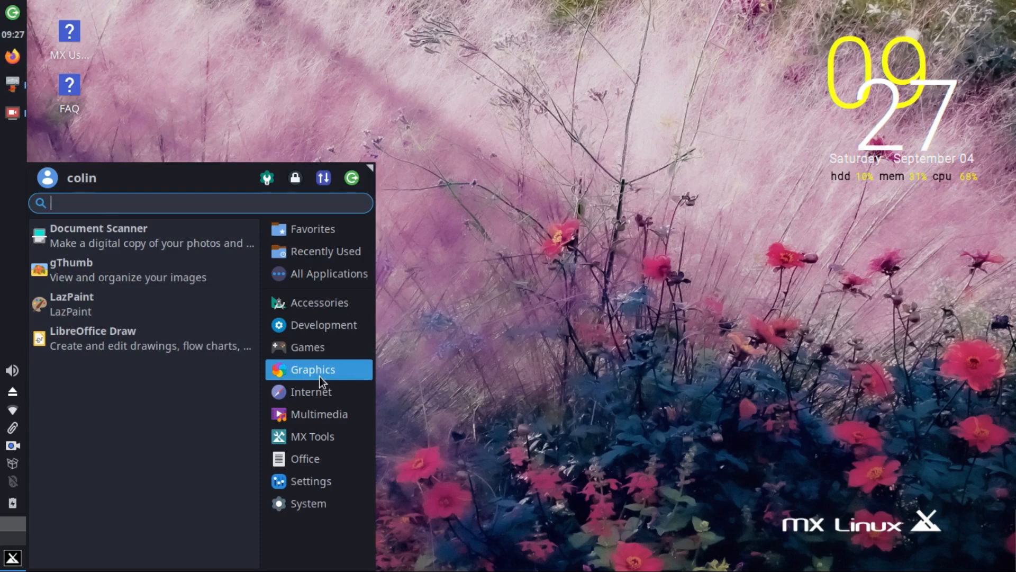
left_click(316, 392)
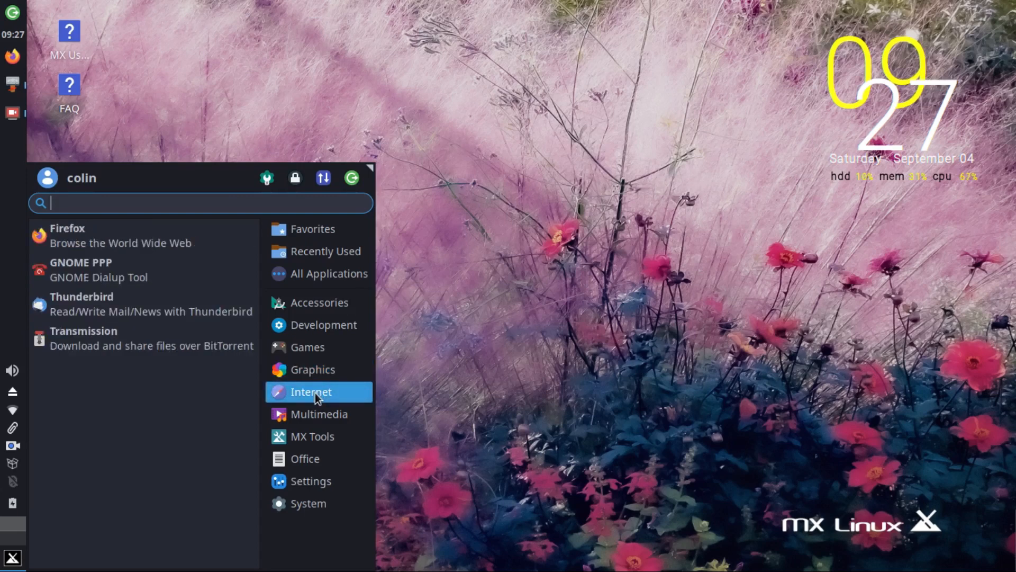
left_click(323, 416)
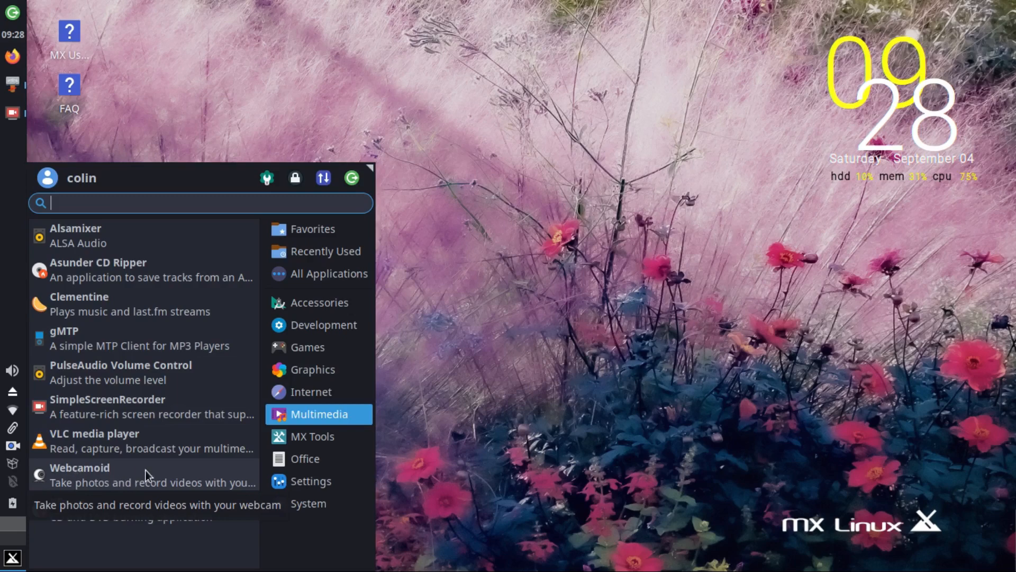
left_click(322, 439)
left_click(312, 465)
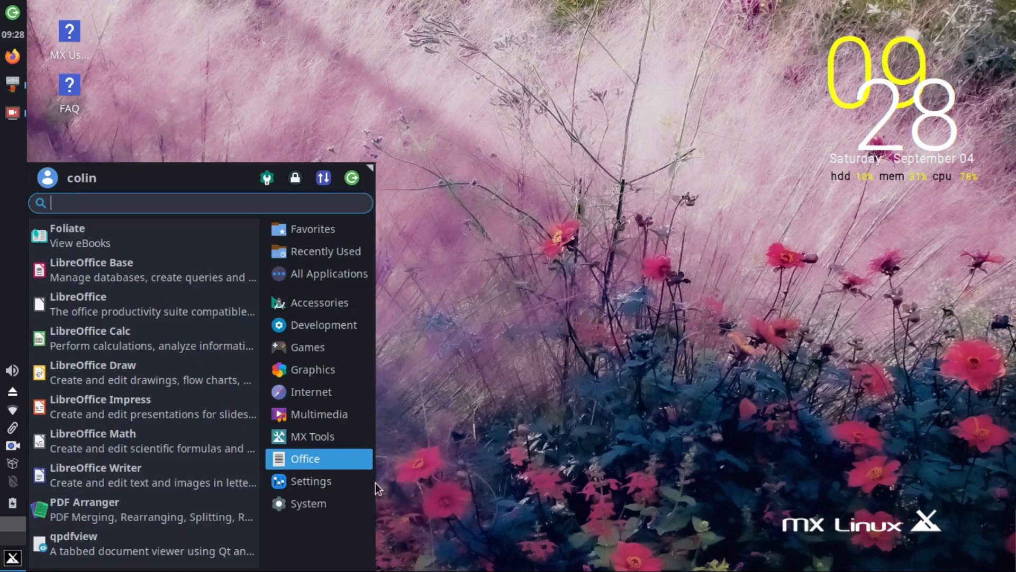
left_click(354, 481)
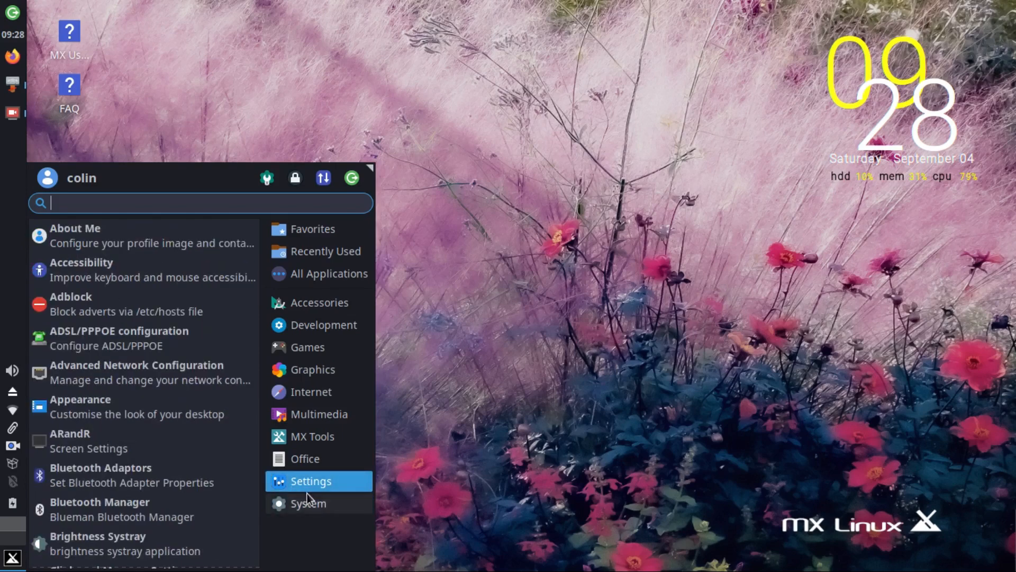
mouse_move(307, 497)
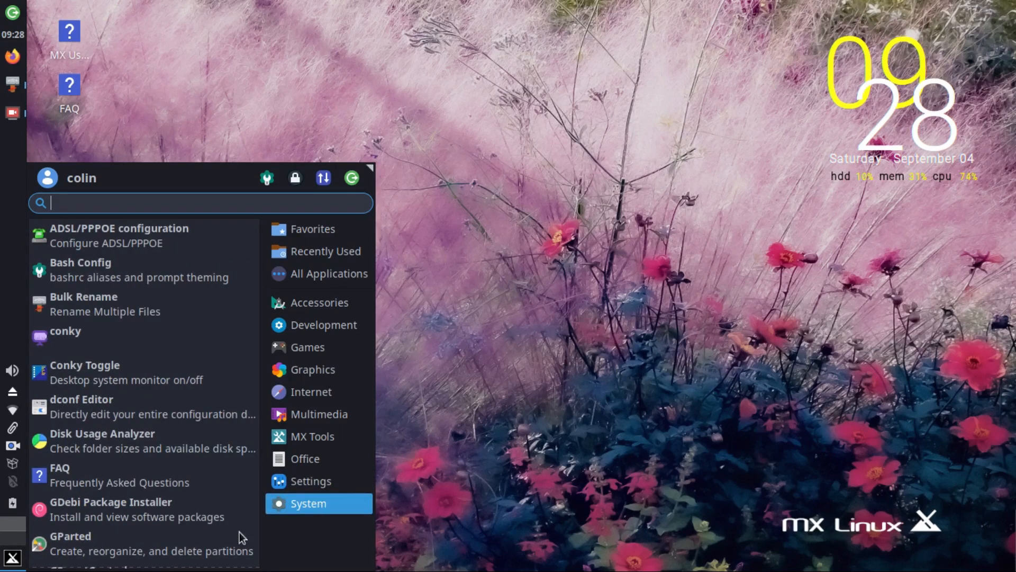
left_click(13, 557)
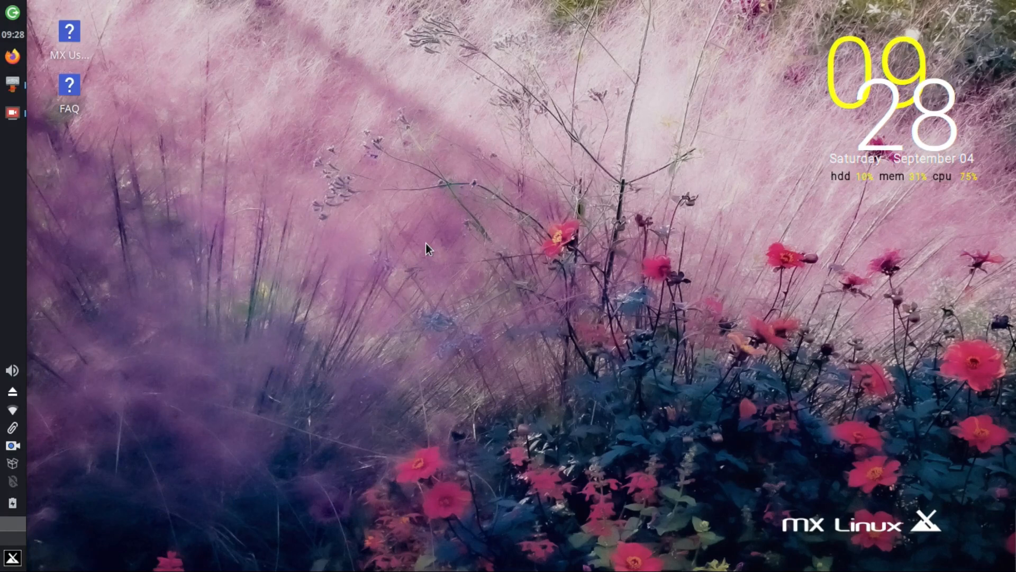
- Open the Desktop settings and look at the available wallpapers and folder choices, keeping the backgrounds folder
right_click(459, 120)
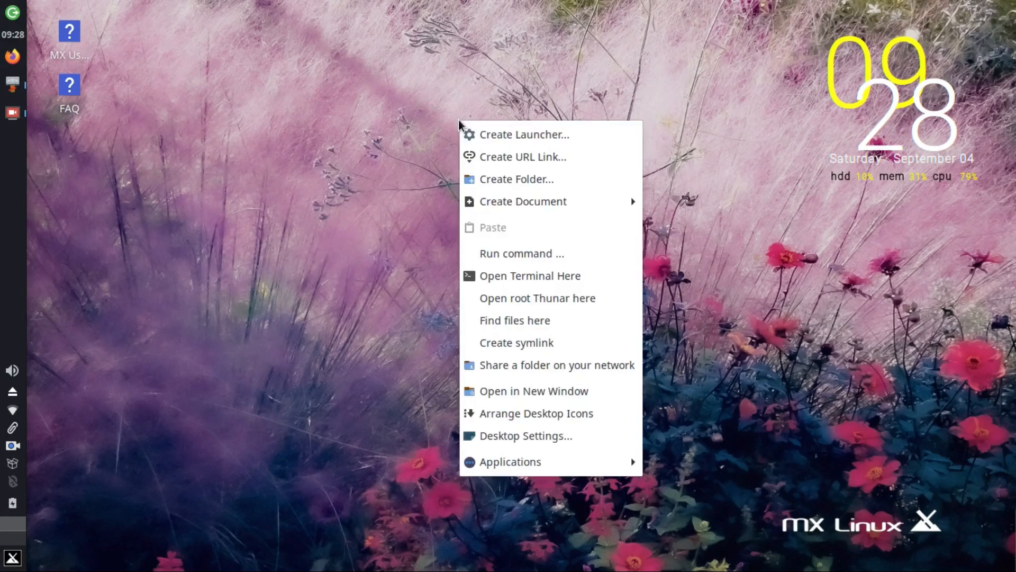
left_click(539, 436)
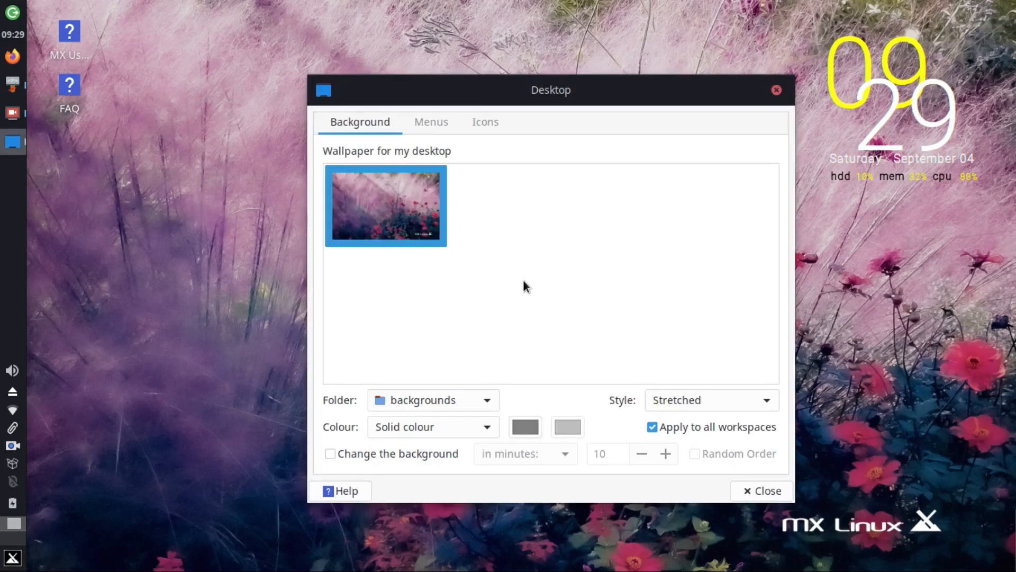
left_click(490, 400)
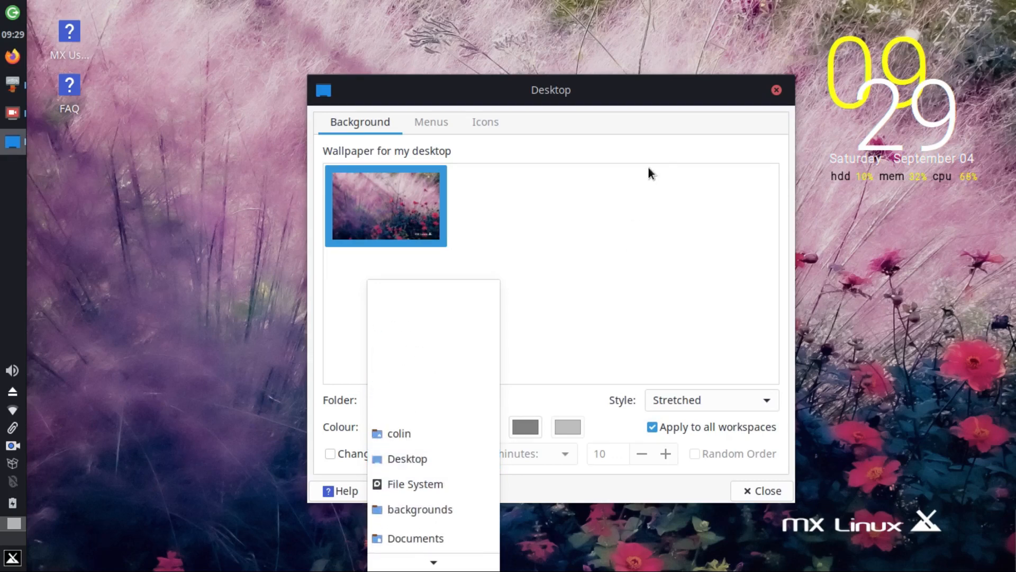
left_click(625, 214)
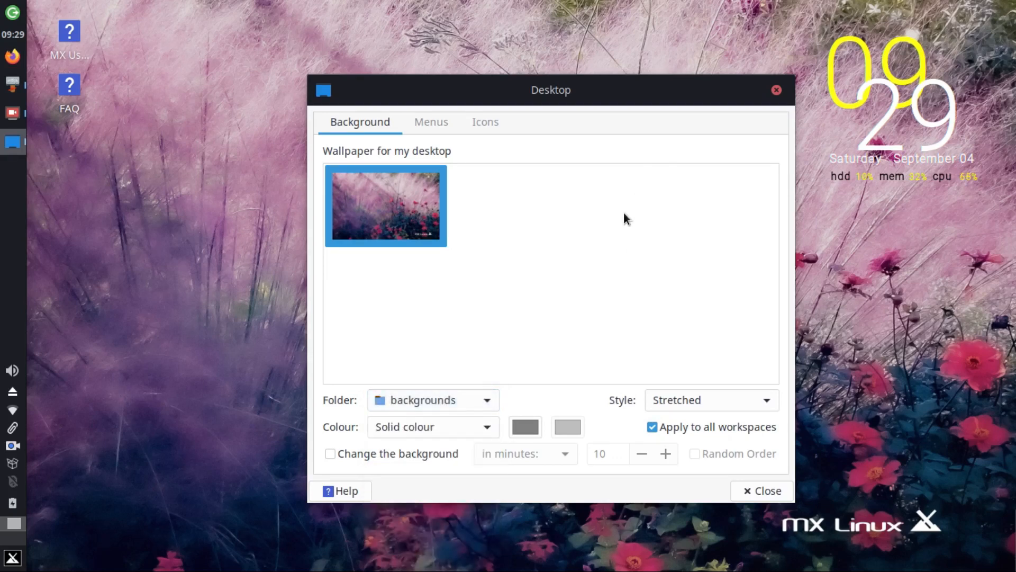
left_click(486, 402)
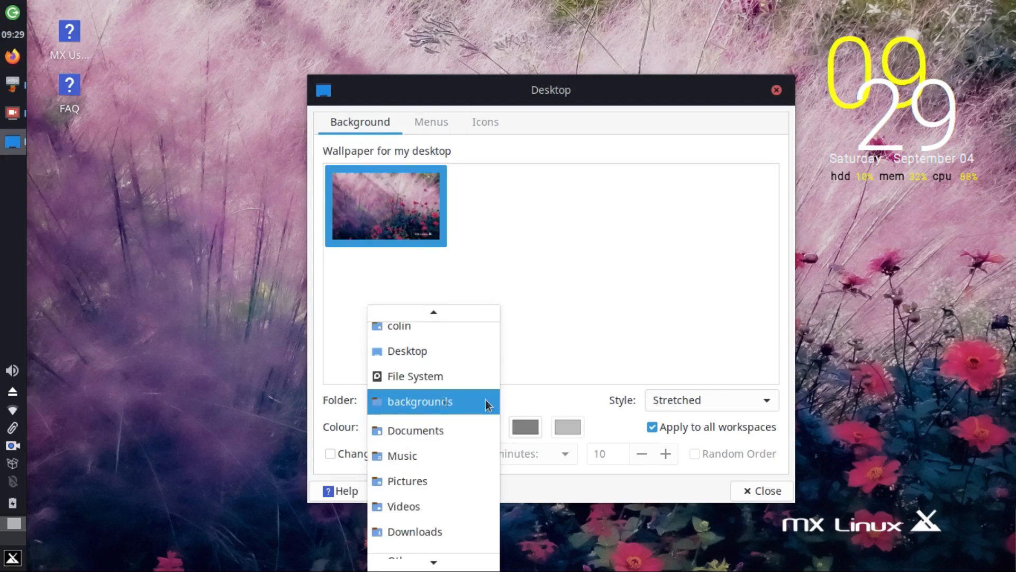
left_click(600, 299)
left_click(484, 407)
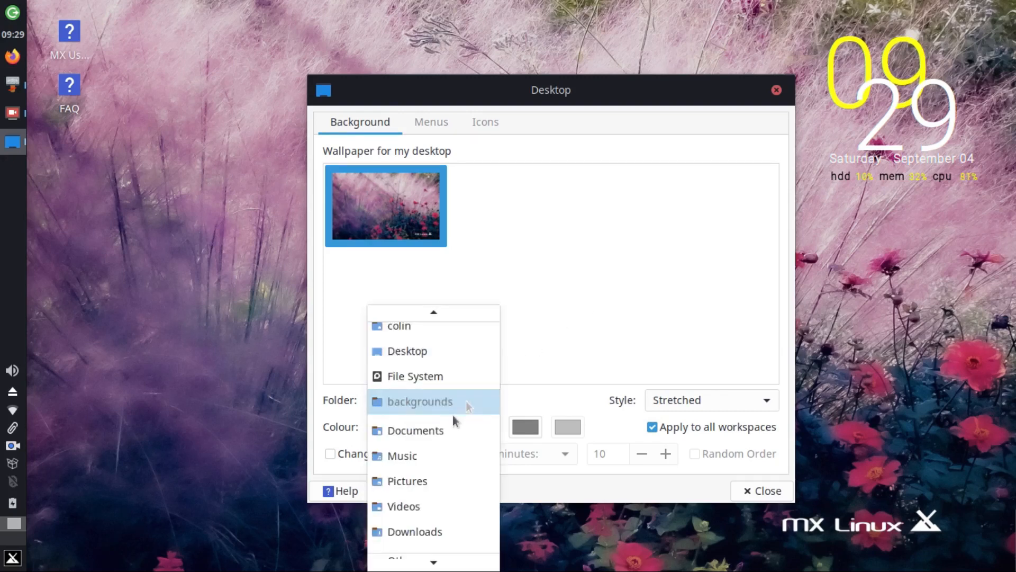
left_click(446, 406)
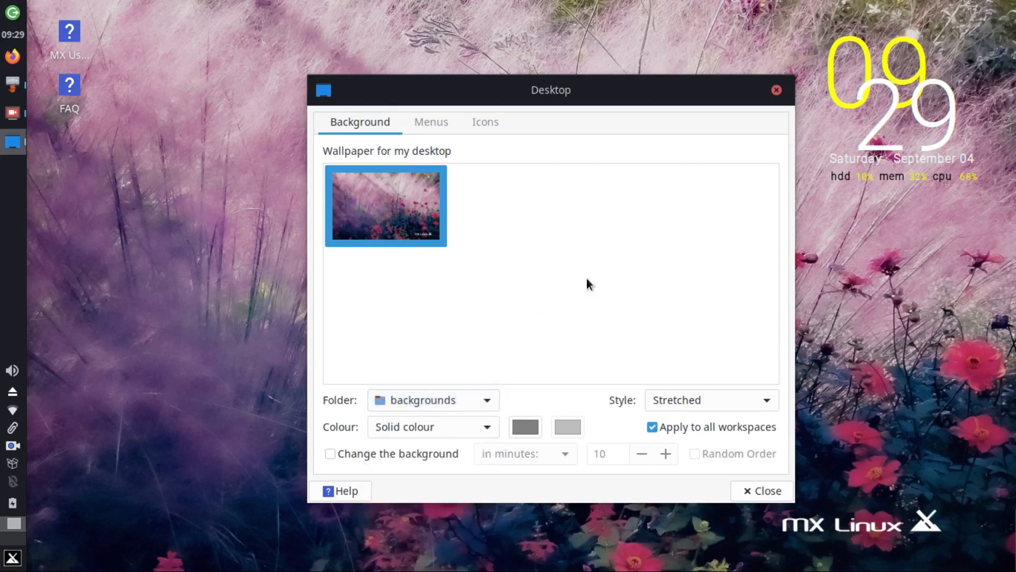
- Review the desktop menu options and icon options, and close the Desktop settings
left_click(436, 122)
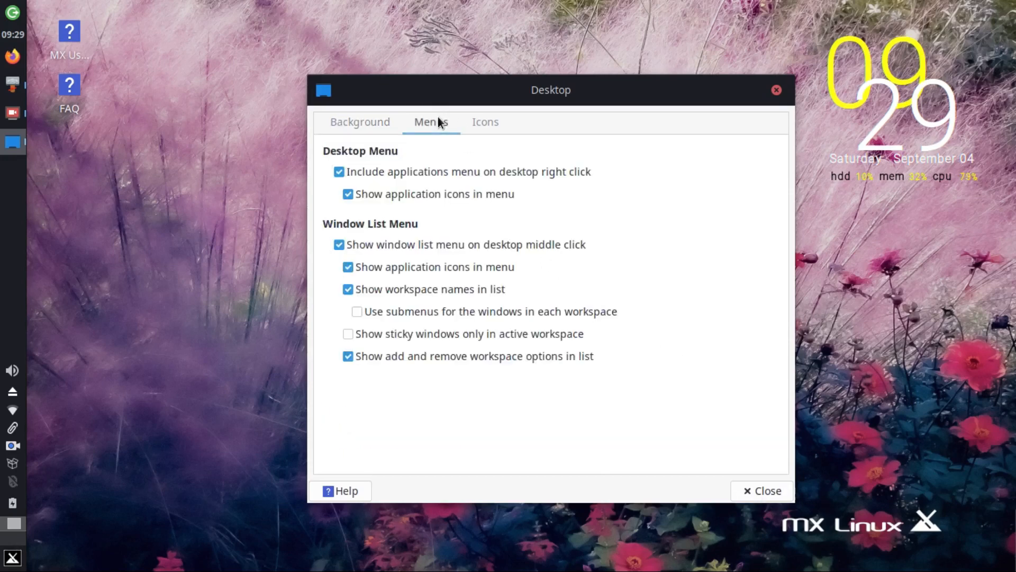
left_click(480, 121)
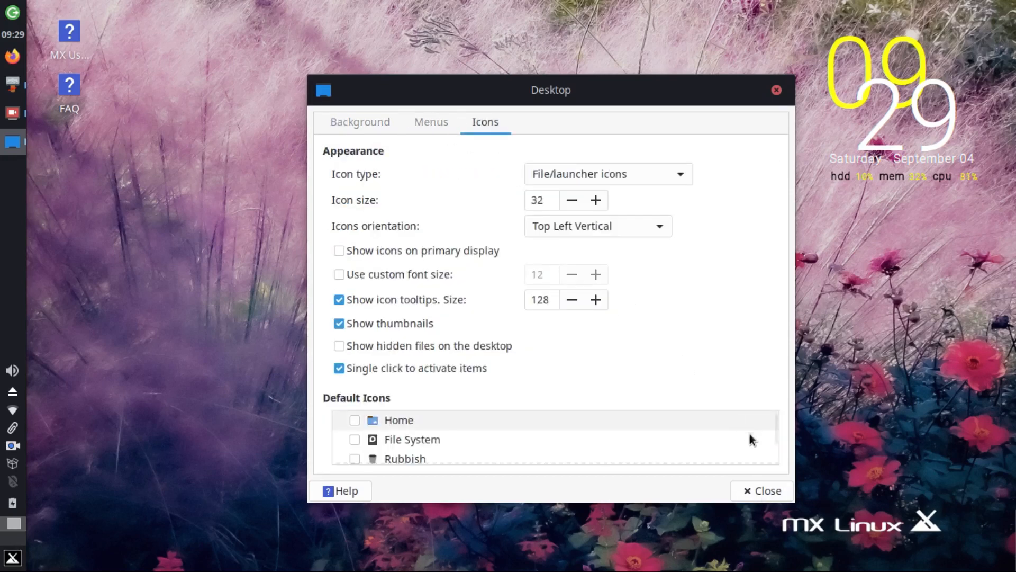
left_click(763, 491)
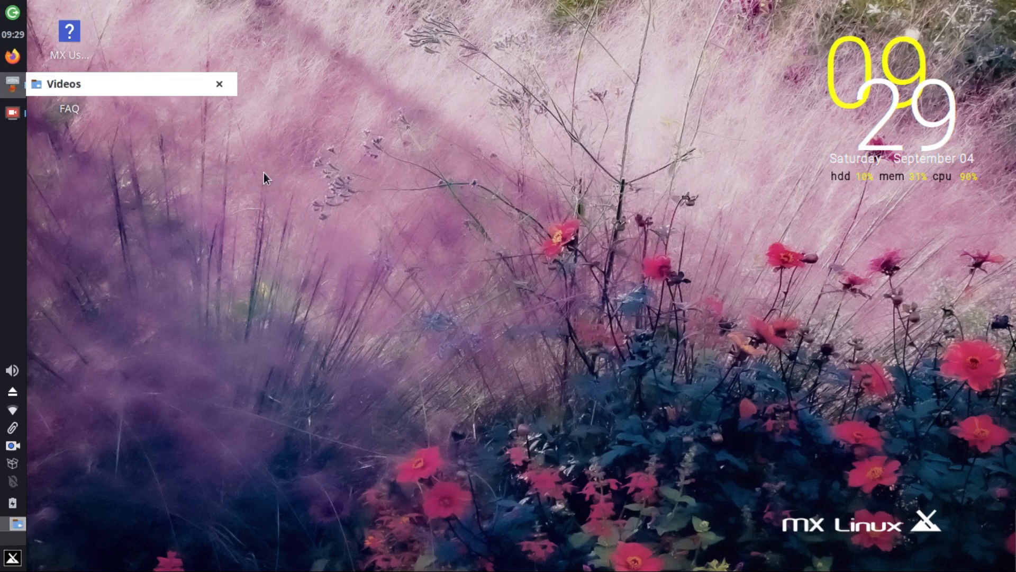
- Bring up the file manager window showing the Videos folder and close it
left_click(13, 83)
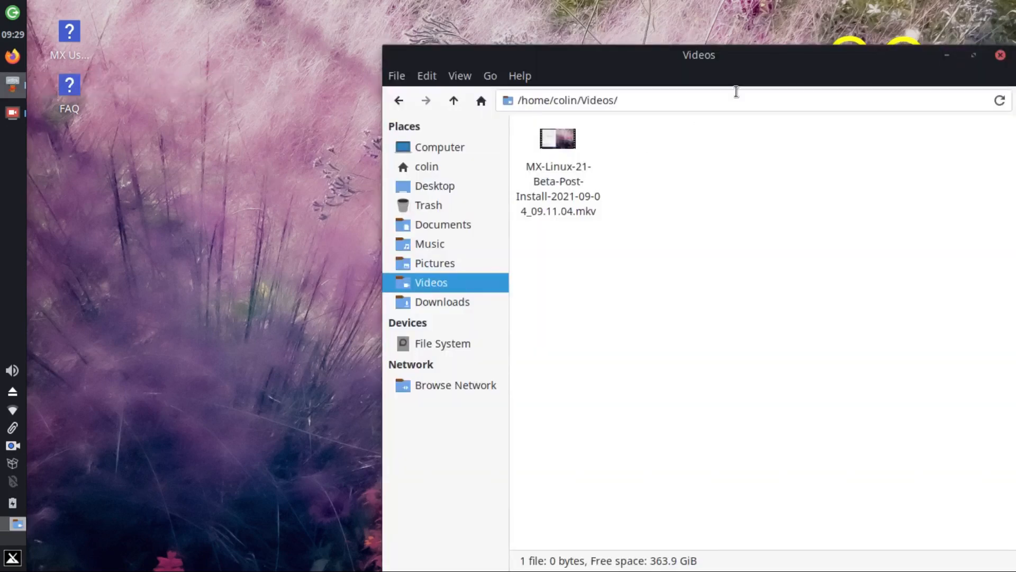
left_click(1000, 55)
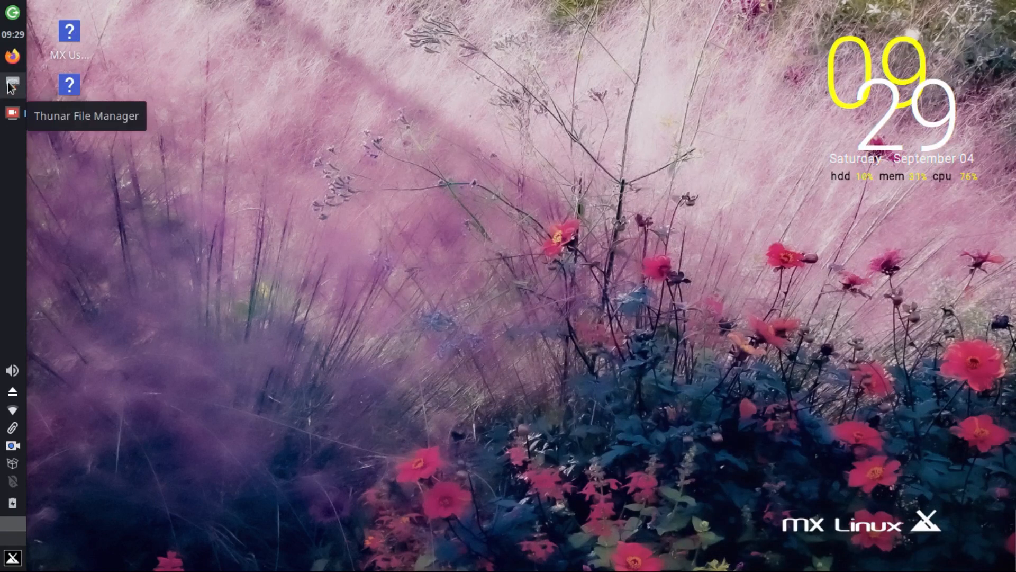
mouse_move(20, 119)
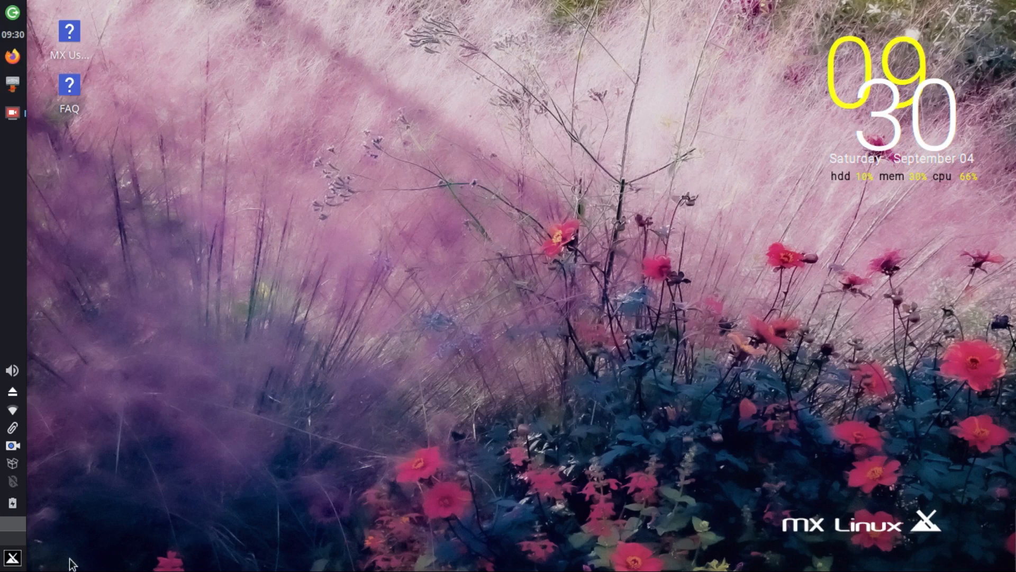
- Search the applications for "info", run Quick System Info, read through the whole hardware report and close it
left_click(10, 562)
type("info")
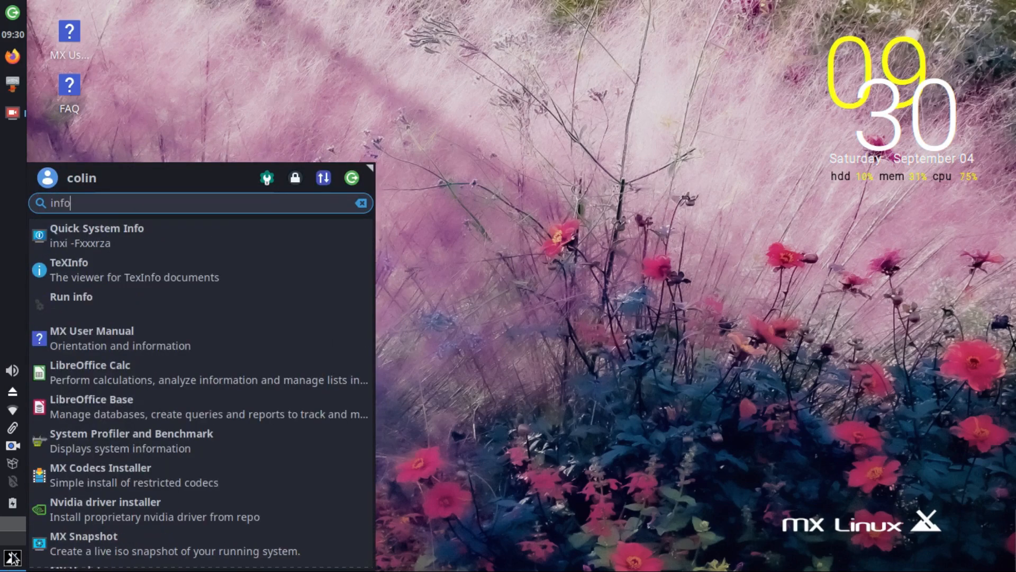
left_click(129, 240)
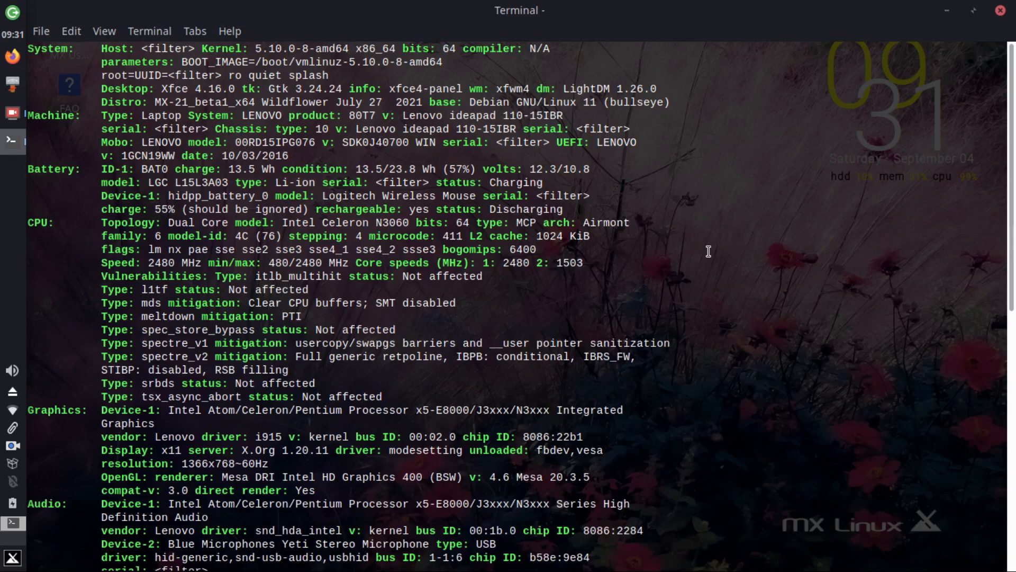
scroll(708, 251, "down", 8)
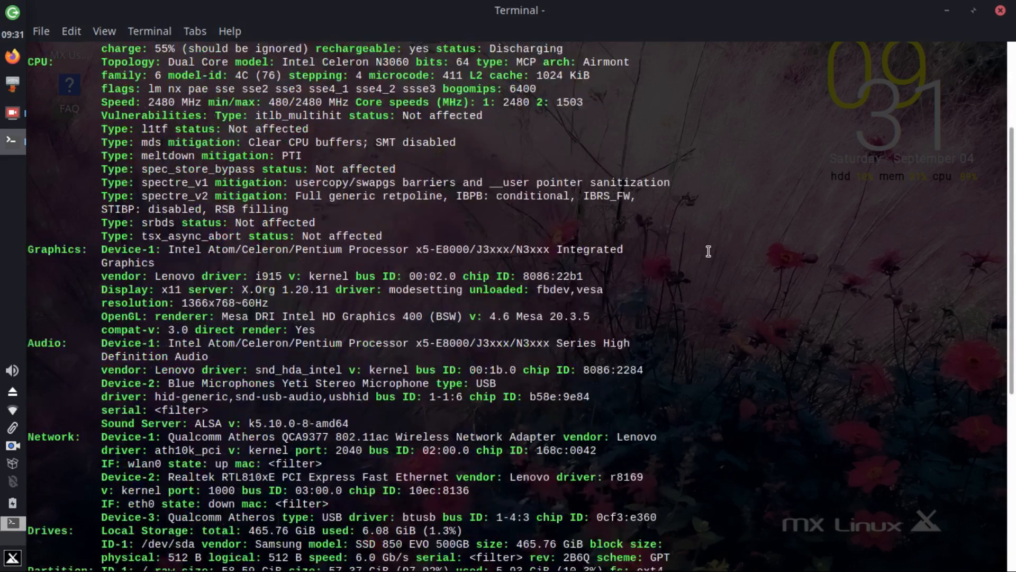
scroll(708, 251, "down", 3)
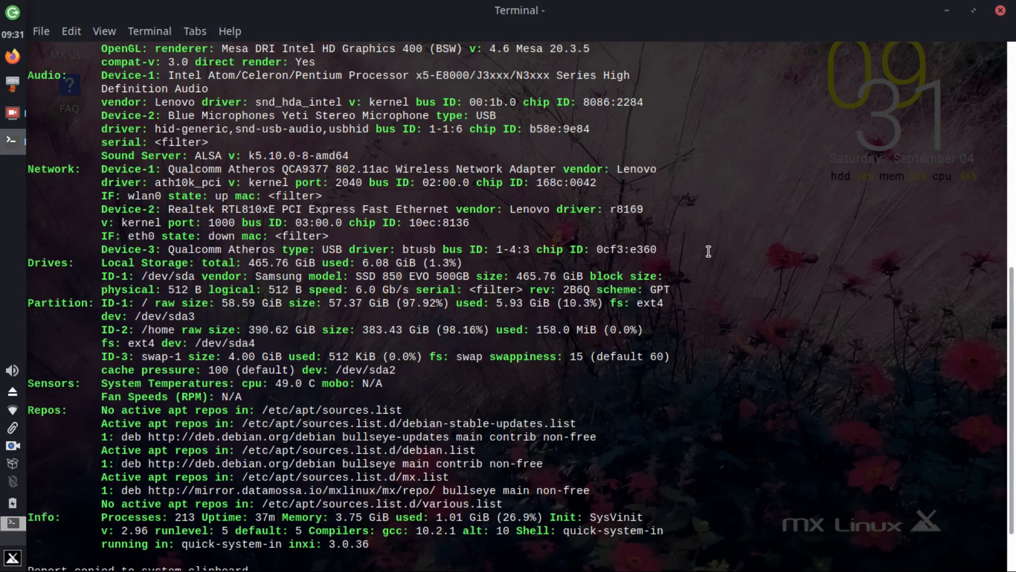
scroll(708, 251, "down", 2)
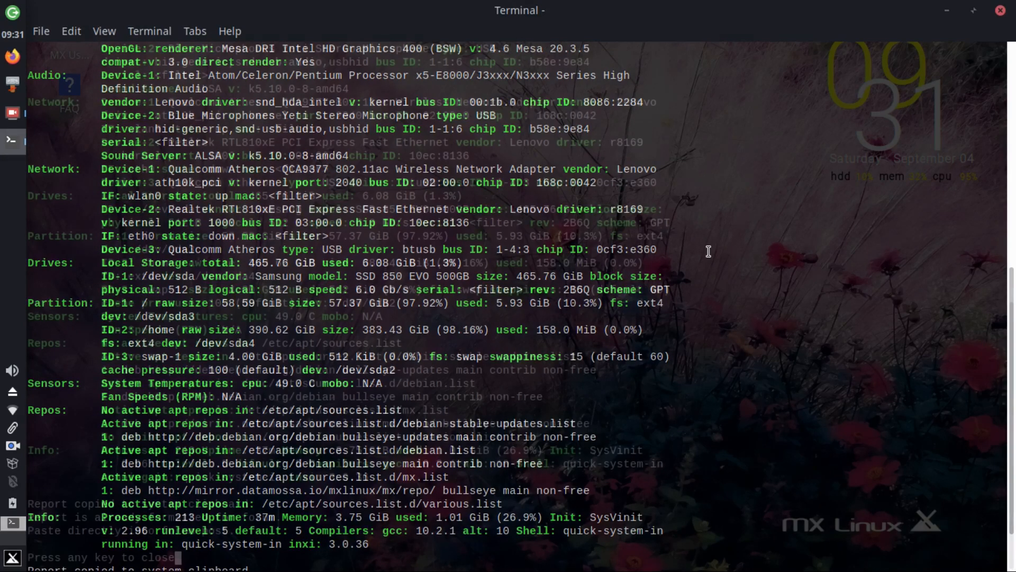
key("Return")
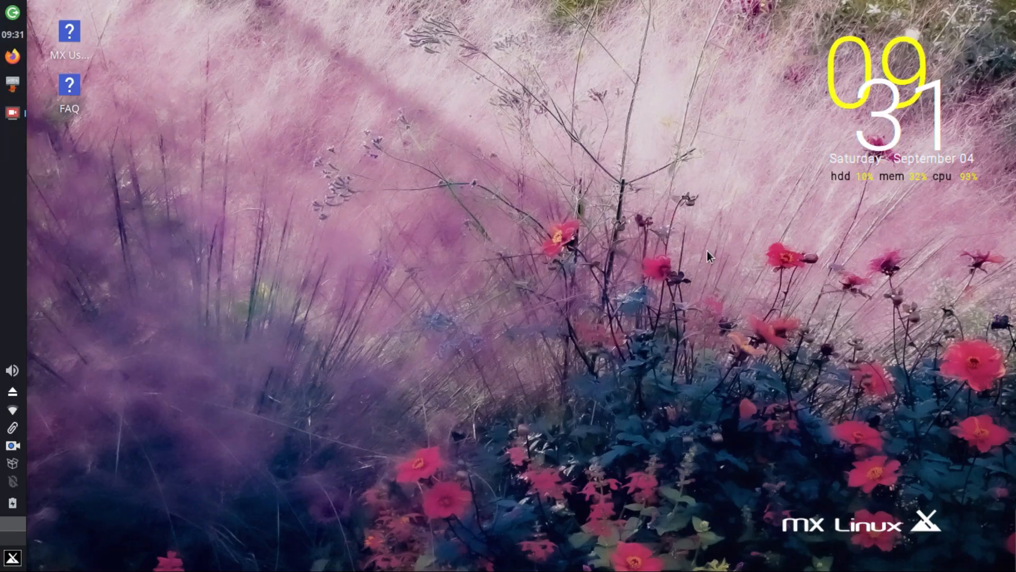
- Search the applications for "info", open System Profiler and Benchmark maximized, and view the computer's Summary
left_click(13, 557)
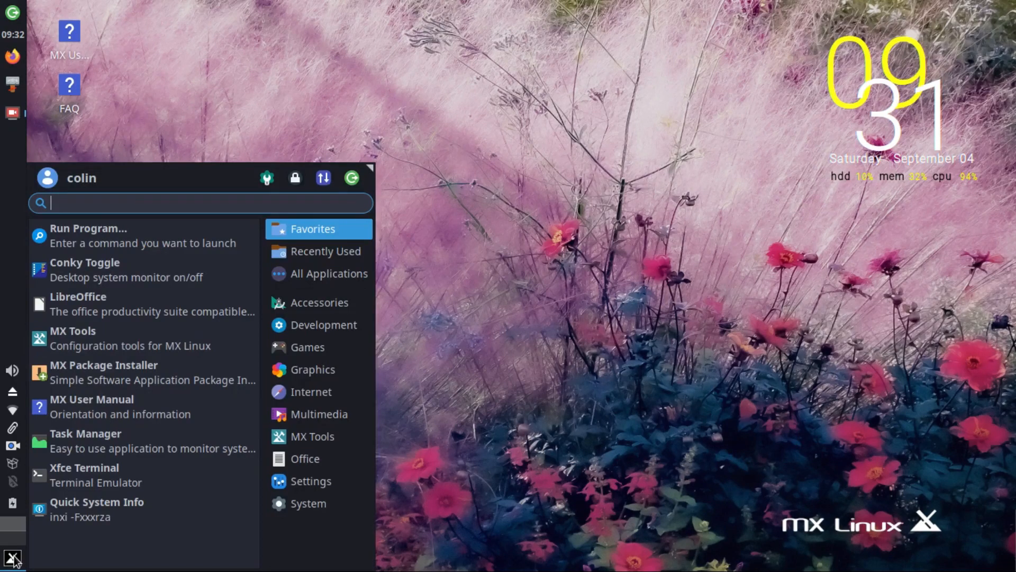
type("info")
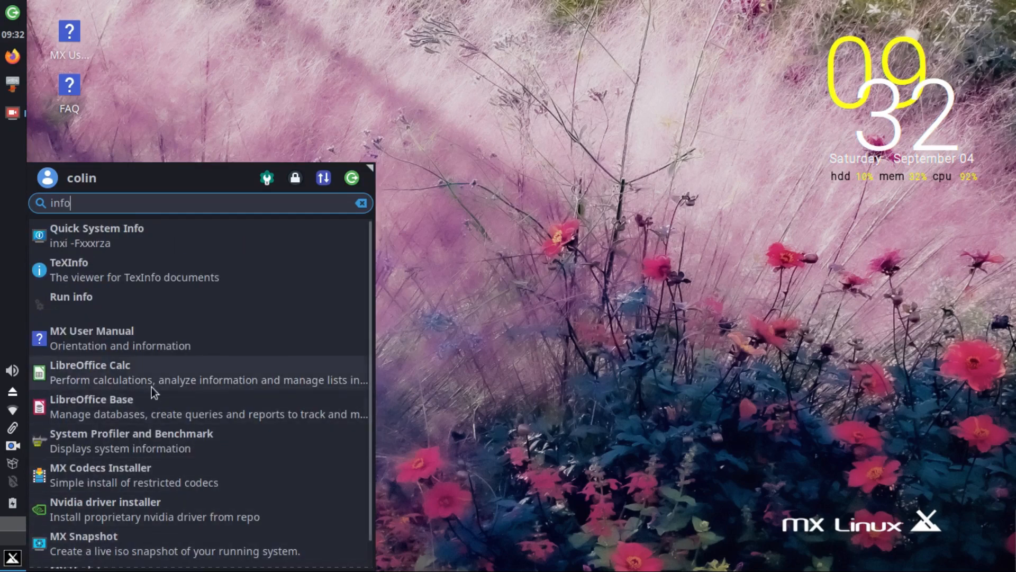
left_click(140, 443)
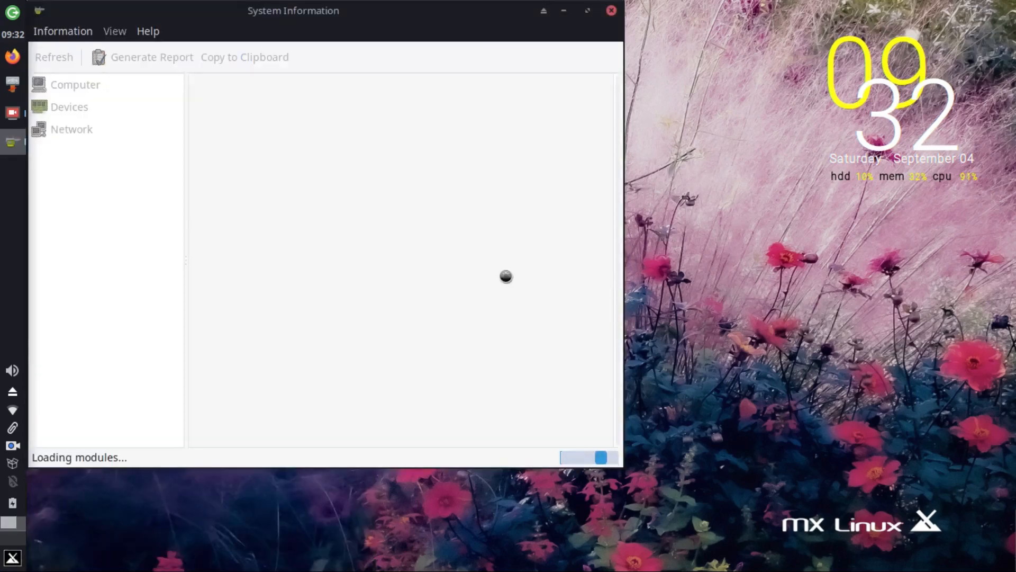
double_click(356, 7)
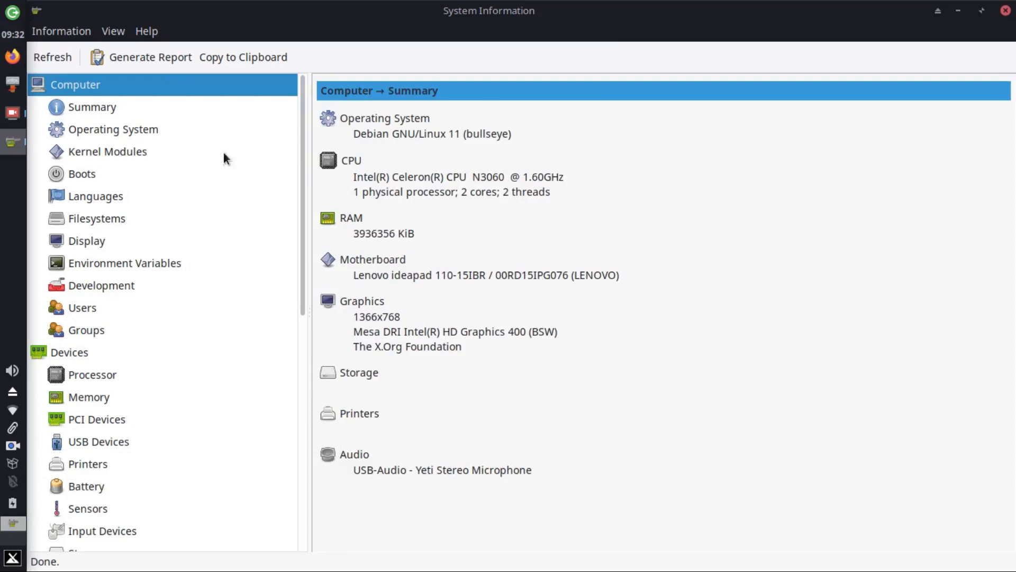
left_click(93, 107)
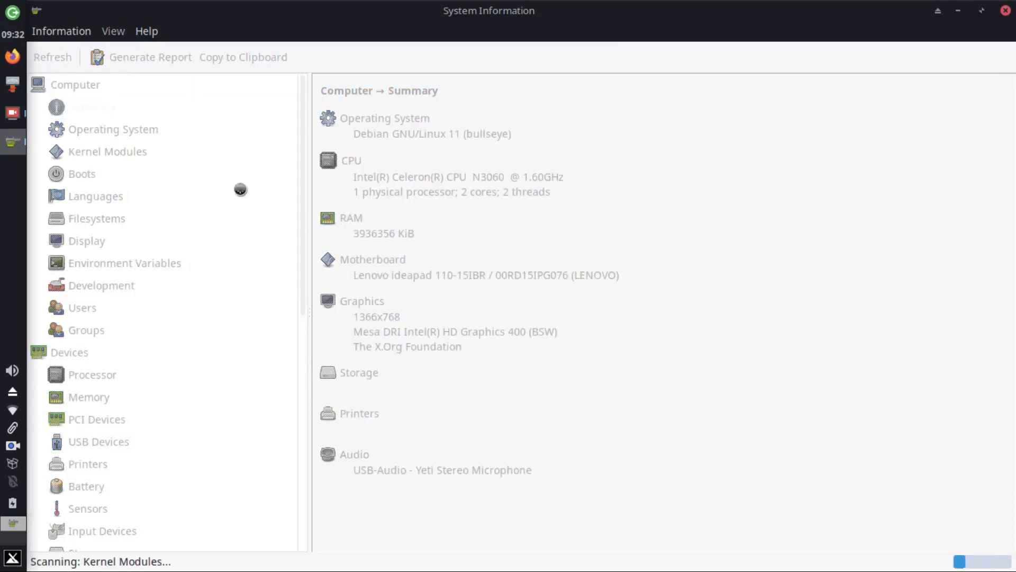